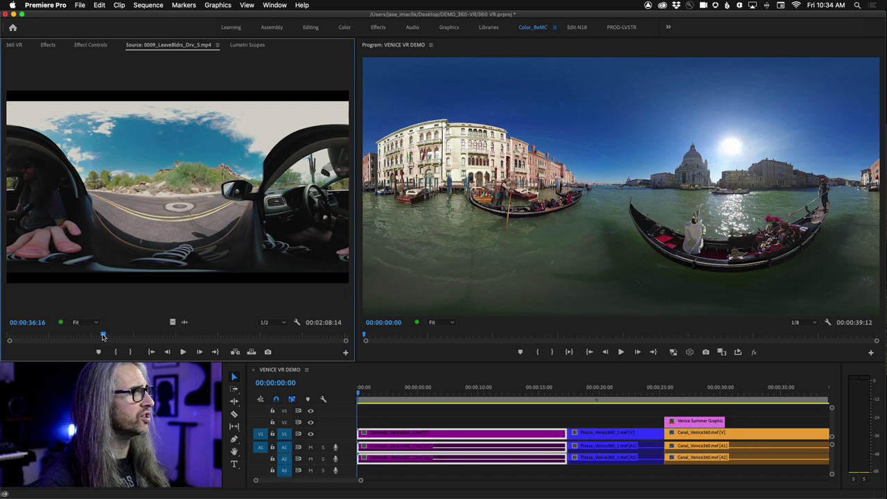
- Scrub through the 360 car driving clip, then bring up the 360 VR project bin
{"action": "mouse_move", "coordinate": [103, 336]}
{"action": "left_mouse_down"}
{"action": "mouse_move", "coordinate": [170, 336]}
{"action": "mouse_move", "coordinate": [113, 338]}
{"action": "left_mouse_up"}
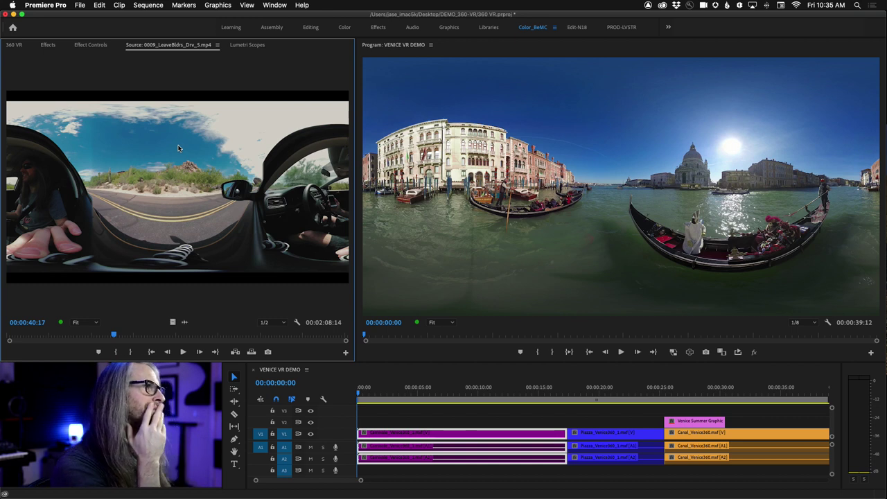
{"action": "left_click", "coordinate": [21, 47]}
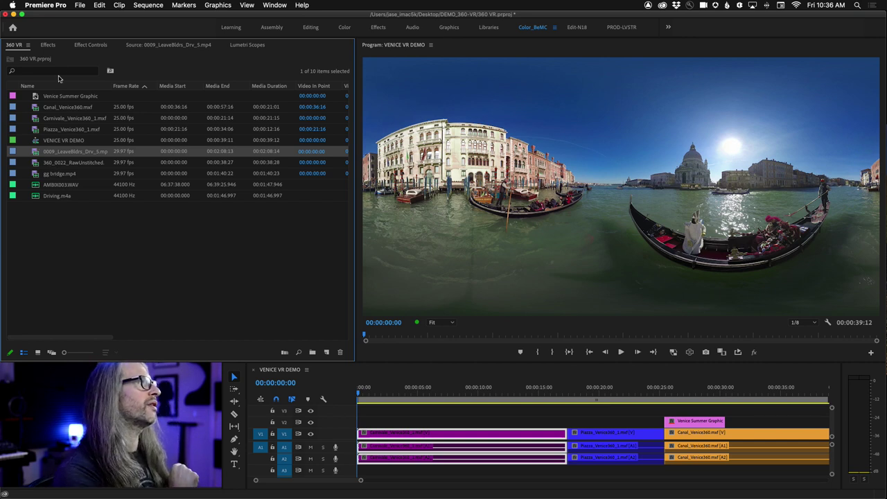
{"action": "left_click", "coordinate": [135, 46]}
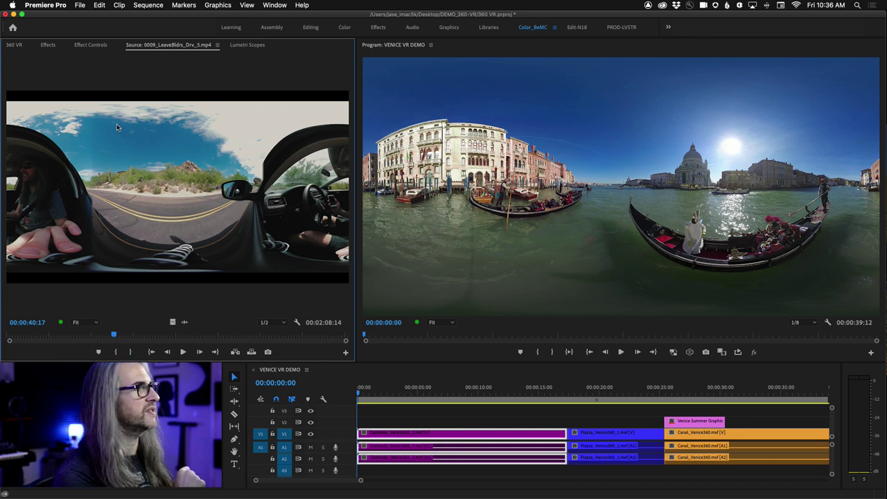
{"action": "left_click", "coordinate": [15, 45]}
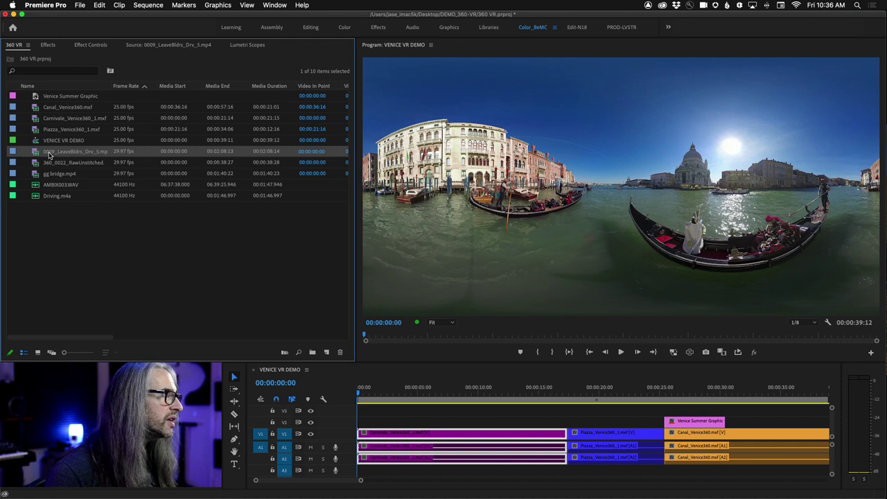
- Make a new sequence from the 0009_LeaveBldrs_Drv_5.mp4 clip with New Sequence From Clip
{"action": "right_click", "coordinate": [49, 153]}
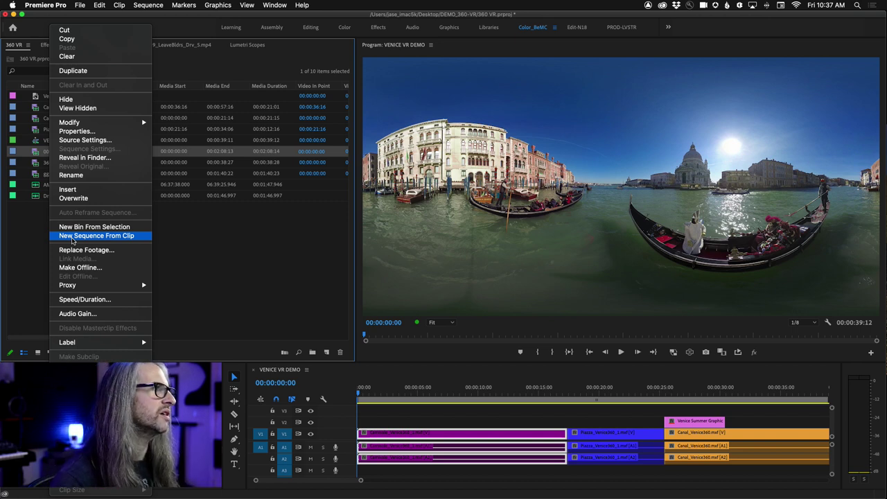
{"action": "left_click", "coordinate": [72, 235]}
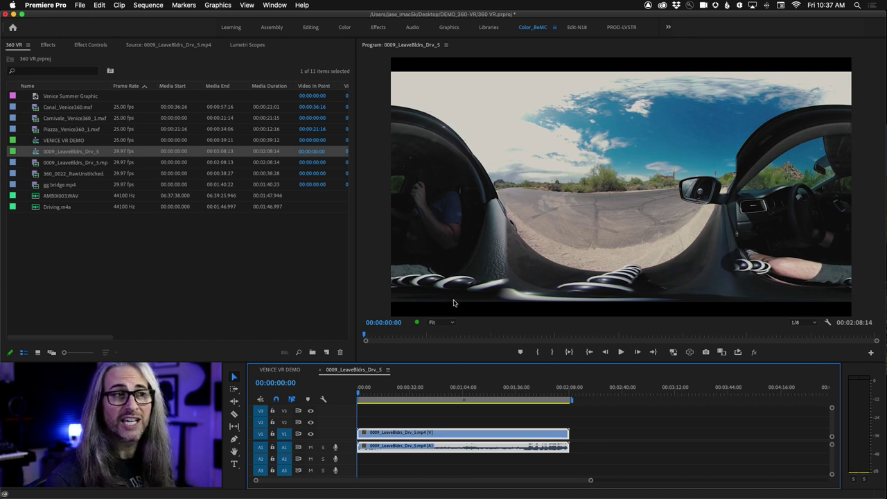
- Add the Toggle VR Video Display button to the Program monitor's button bar
{"action": "left_click", "coordinate": [495, 46]}
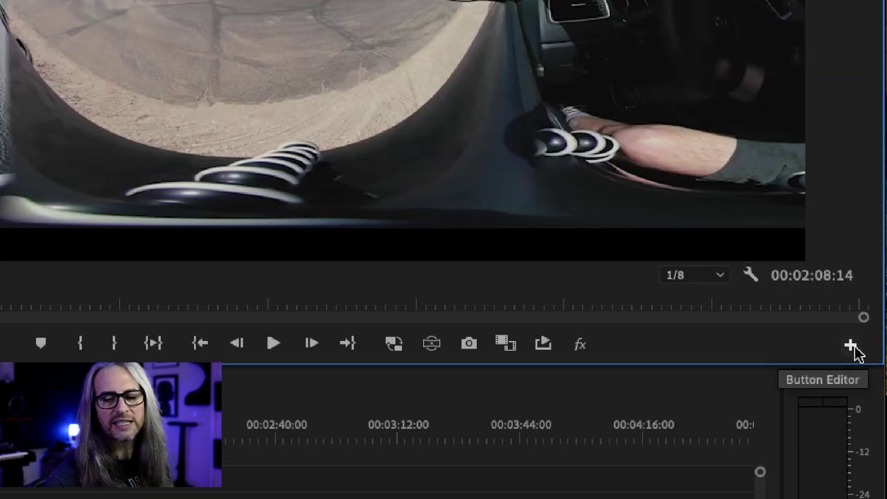
{"action": "left_click", "coordinate": [854, 348]}
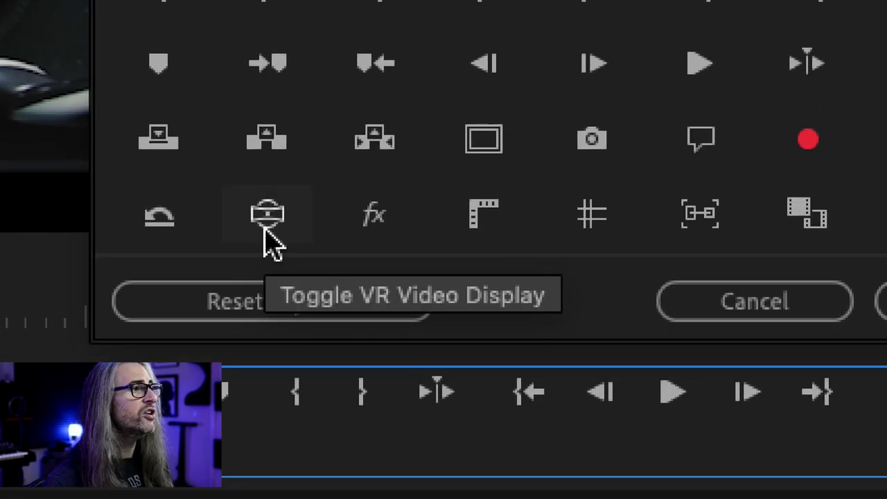
{"action": "mouse_move", "coordinate": [266, 230]}
{"action": "left_mouse_down"}
{"action": "mouse_move", "coordinate": [762, 367]}
{"action": "mouse_move", "coordinate": [293, 221]}
{"action": "mouse_move", "coordinate": [254, 218]}
{"action": "left_mouse_up"}
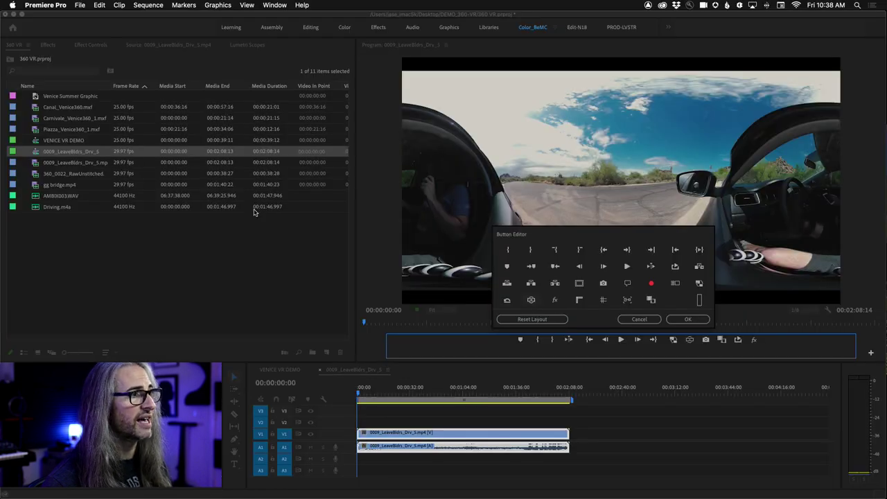
{"action": "left_click_drag", "start_coordinate": [689, 339], "coordinate": [686, 323]}
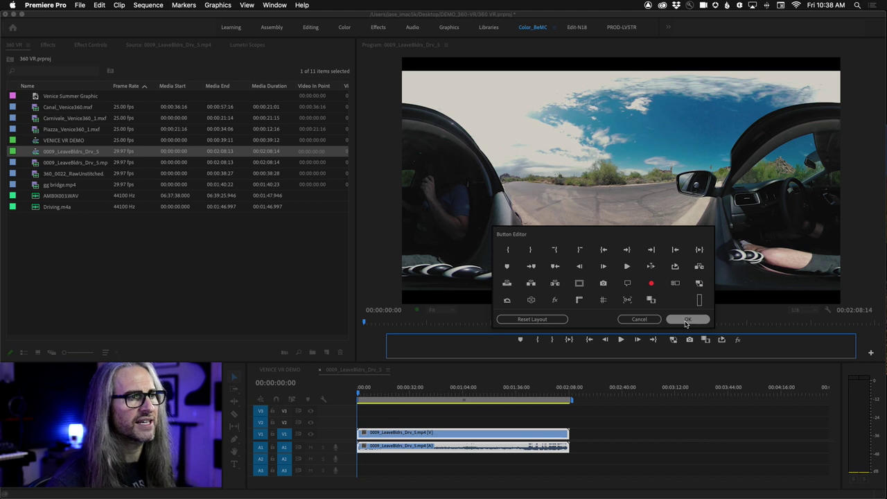
{"action": "left_click", "coordinate": [686, 324]}
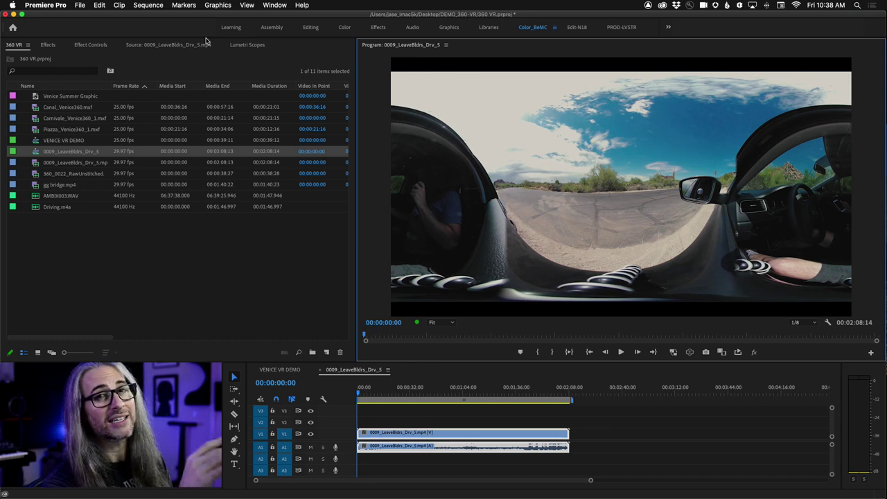
- Keep the sequence's VR projection Equirectangular and layout Monoscopic, 360° by 180°, in Sequence Settings
{"action": "left_click", "coordinate": [147, 4]}
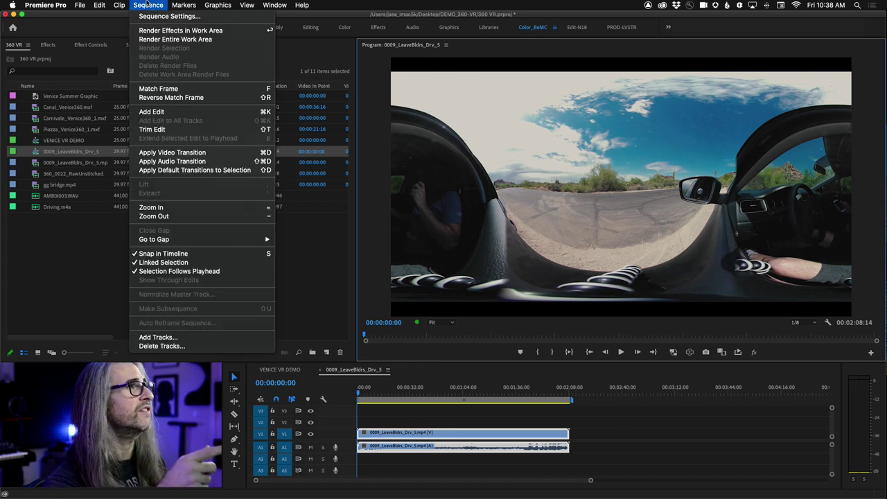
{"action": "left_click", "coordinate": [352, 372]}
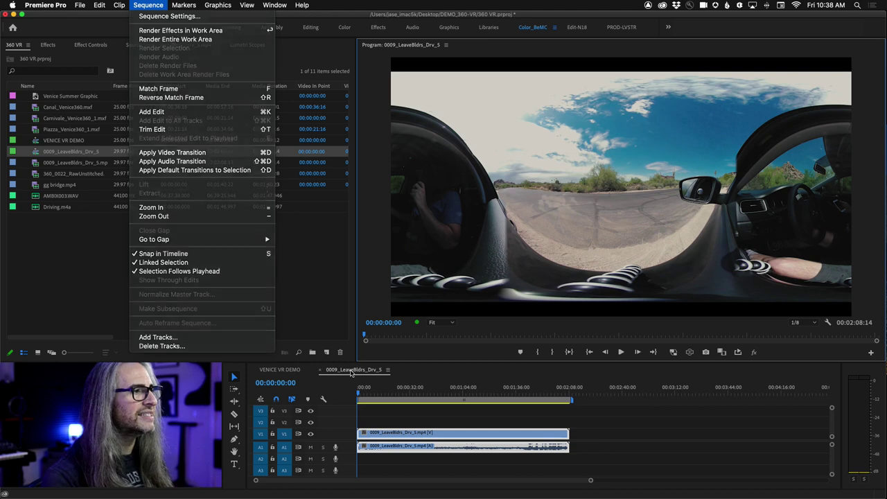
{"action": "key", "text": "grave"}
{"action": "key", "text": "grave"}
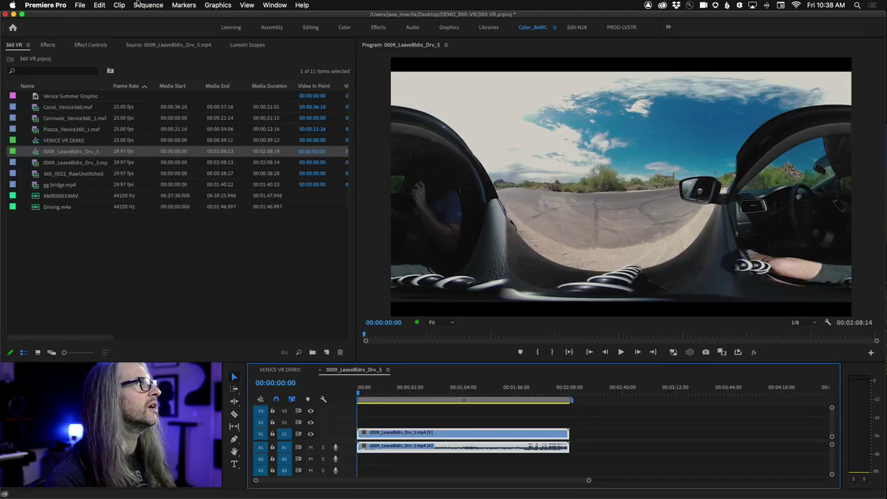
{"action": "left_click", "coordinate": [138, 5]}
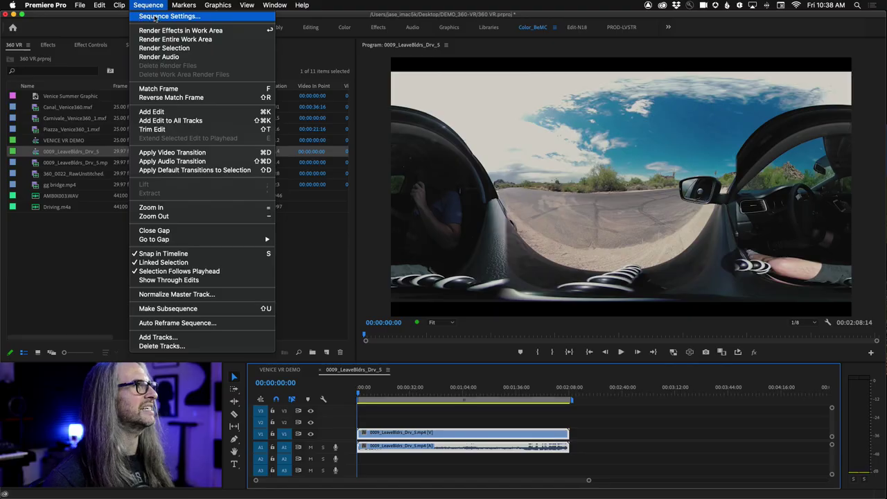
{"action": "left_click", "coordinate": [166, 16]}
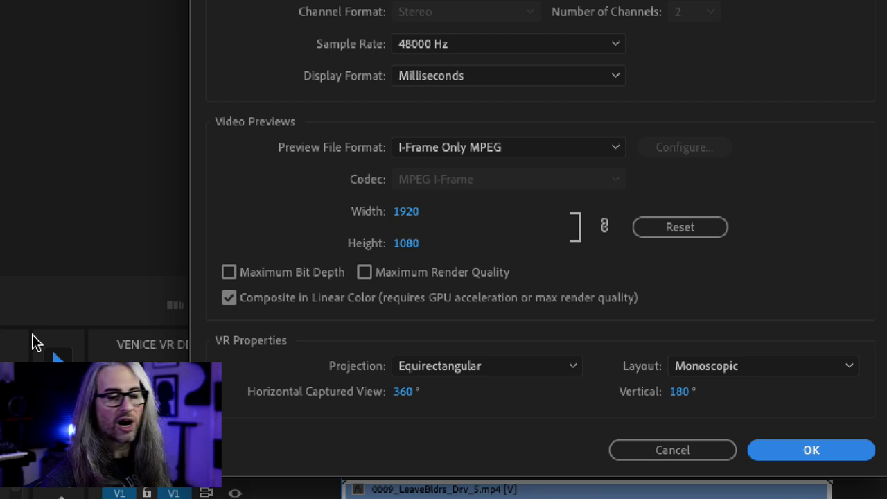
{"action": "left_click", "coordinate": [550, 369]}
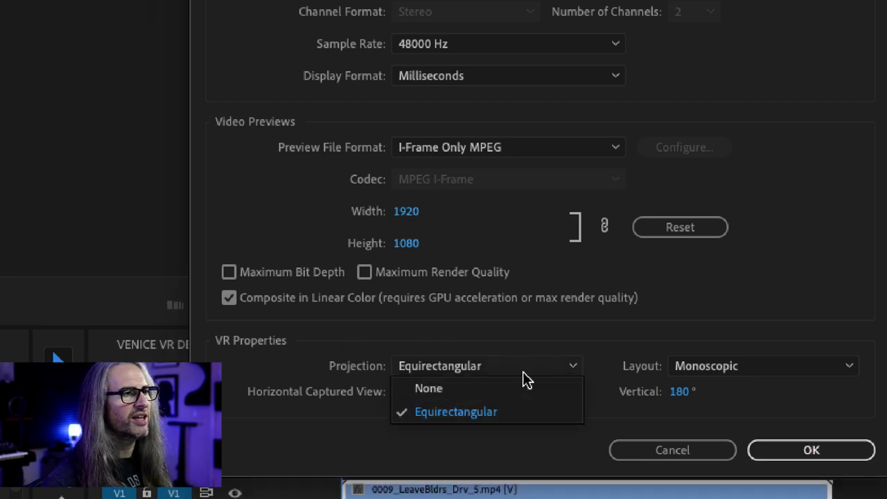
{"action": "left_click", "coordinate": [500, 430]}
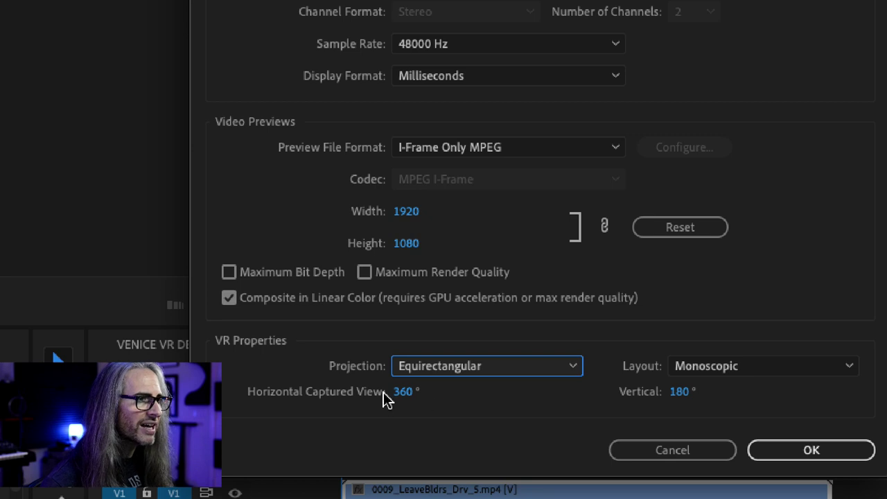
{"action": "left_click", "coordinate": [808, 374]}
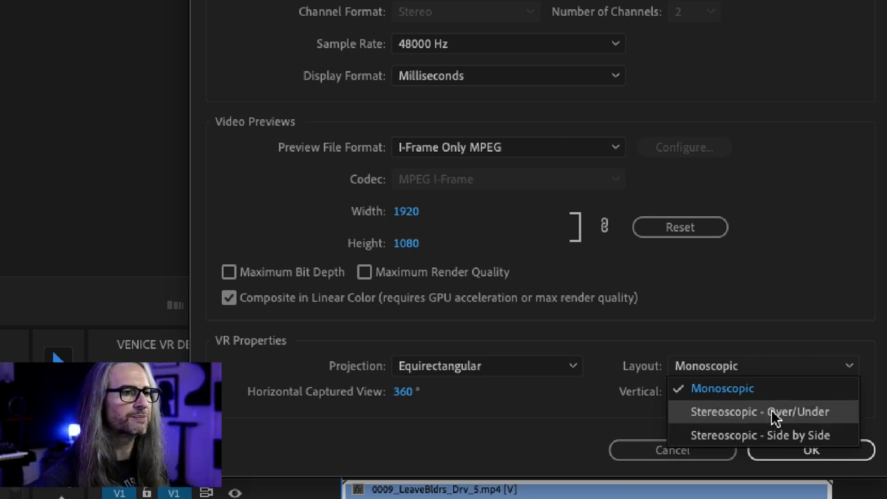
{"action": "left_click", "coordinate": [724, 390]}
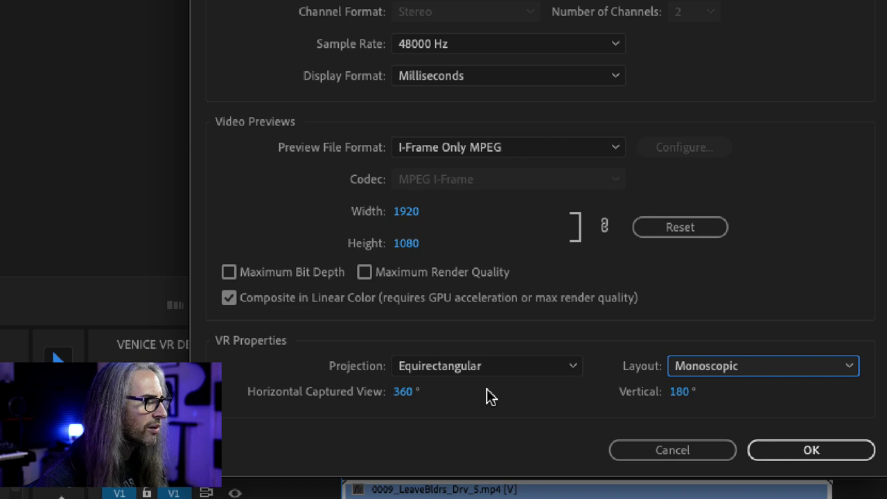
{"action": "left_click", "coordinate": [806, 451]}
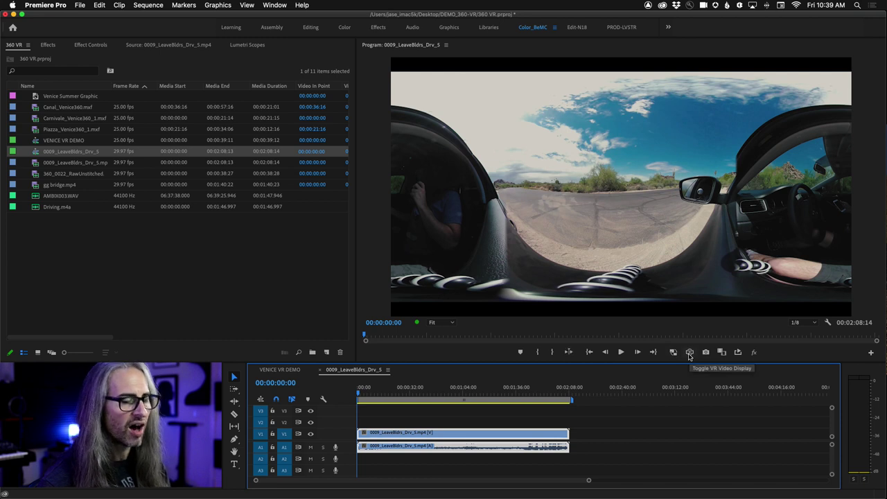
- Turn on VR video display and rotate across the mirror, side window, road and sky
{"action": "left_click", "coordinate": [689, 353]}
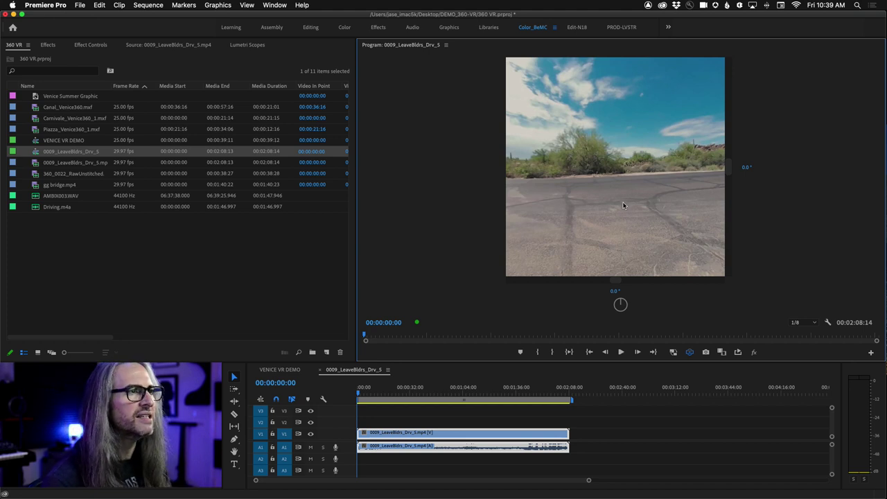
{"action": "left_click_drag", "start_coordinate": [653, 180], "coordinate": [484, 196]}
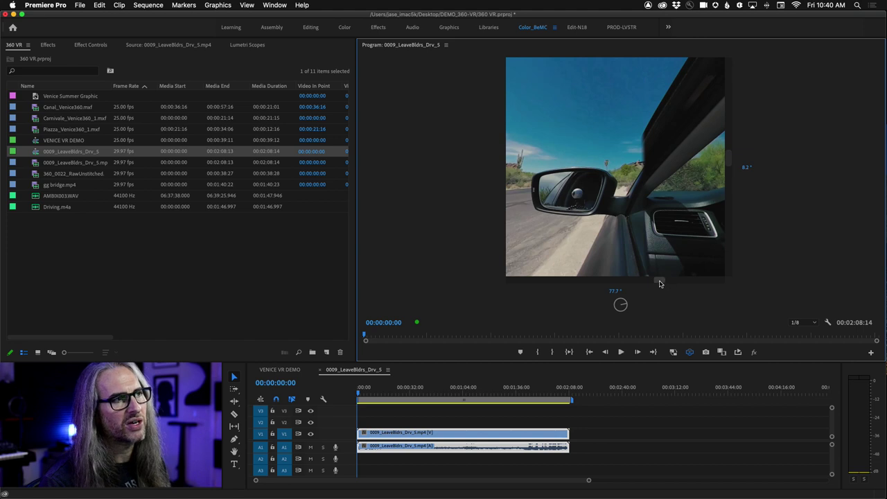
{"action": "left_click_drag", "start_coordinate": [659, 280], "coordinate": [623, 256]}
{"action": "left_click_drag", "start_coordinate": [665, 135], "coordinate": [677, 242]}
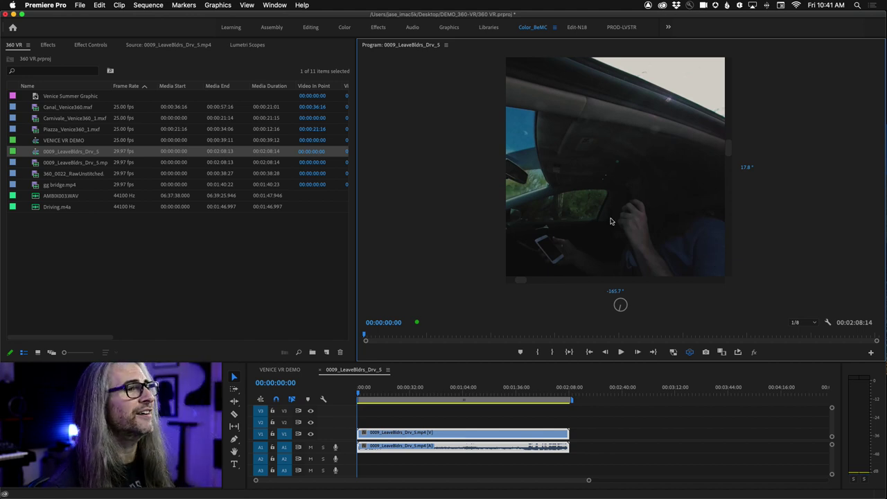
{"action": "left_click_drag", "start_coordinate": [613, 222], "coordinate": [488, 235]}
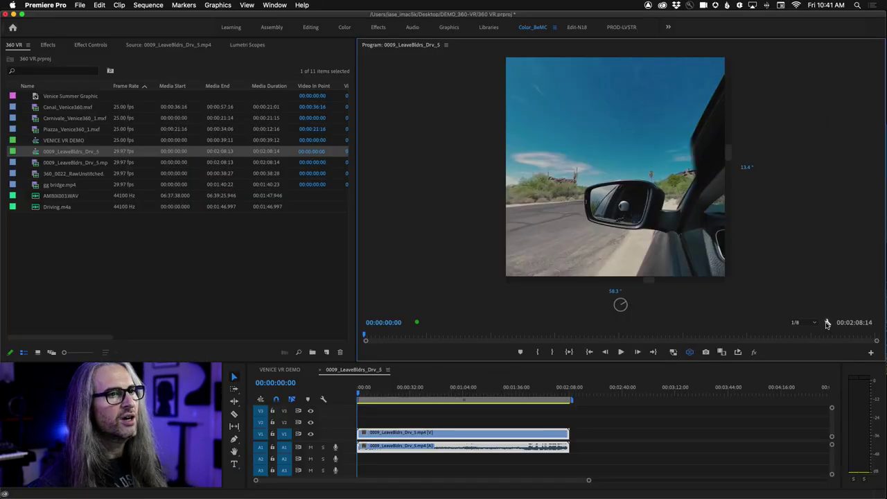
- Uncheck VR Video Show Controls and turn the view toward the side mirror
{"action": "left_click", "coordinate": [746, 324]}
{"action": "mouse_move", "coordinate": [801, 177]}
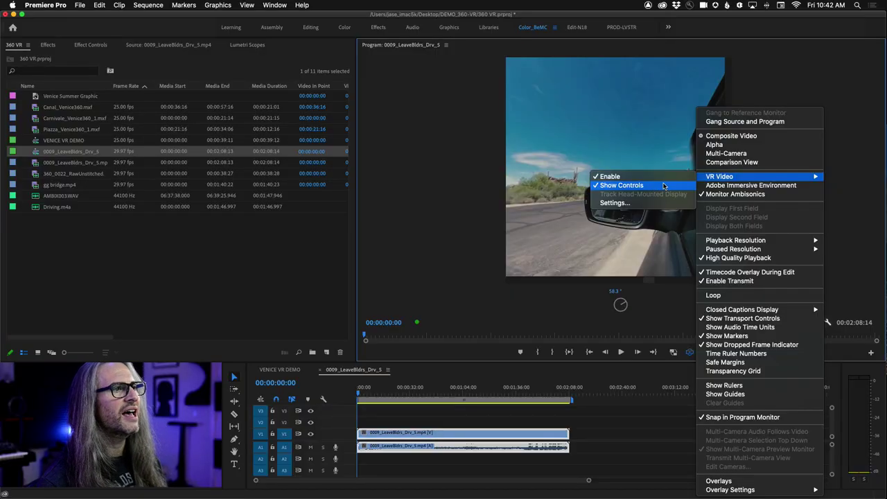
{"action": "left_click", "coordinate": [664, 186]}
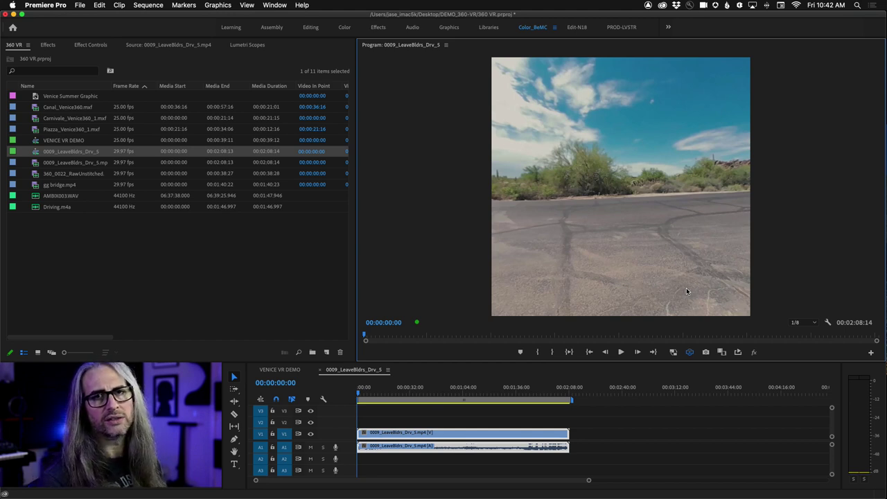
{"action": "left_click_drag", "start_coordinate": [644, 210], "coordinate": [481, 199]}
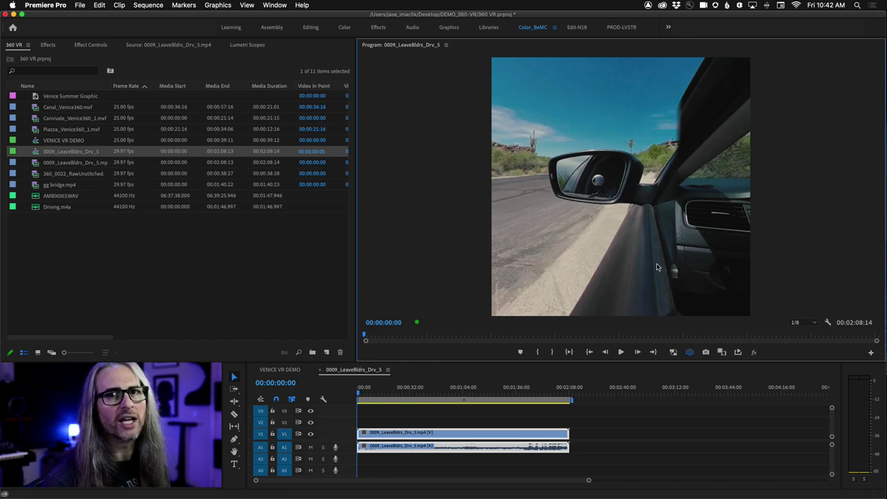
- Toggle VR video display and uncheck Monitor Ambisonics in the Program monitor settings
{"action": "left_click", "coordinate": [827, 322]}
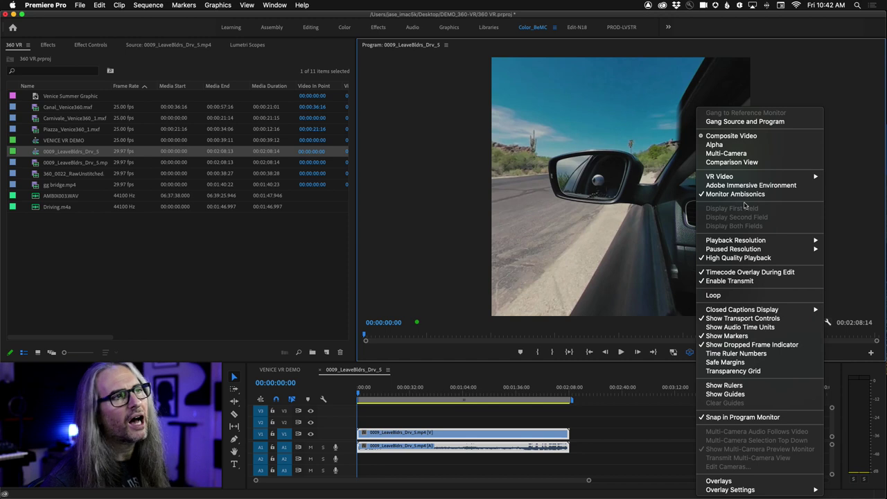
{"action": "mouse_move", "coordinate": [723, 177]}
{"action": "left_click", "coordinate": [645, 178]}
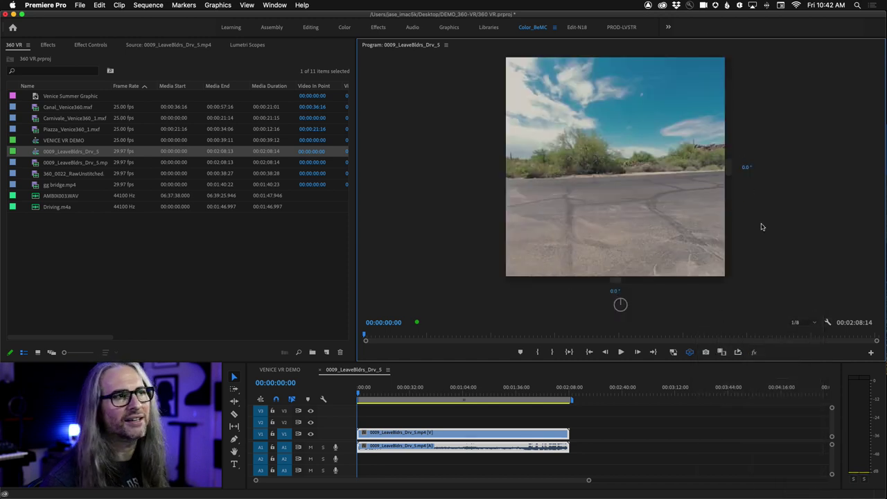
{"action": "left_click", "coordinate": [827, 322]}
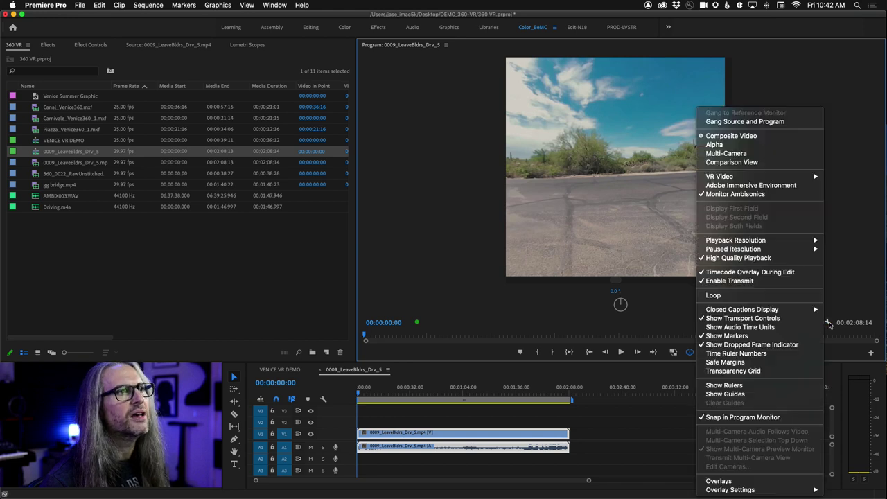
{"action": "left_click", "coordinate": [806, 194]}
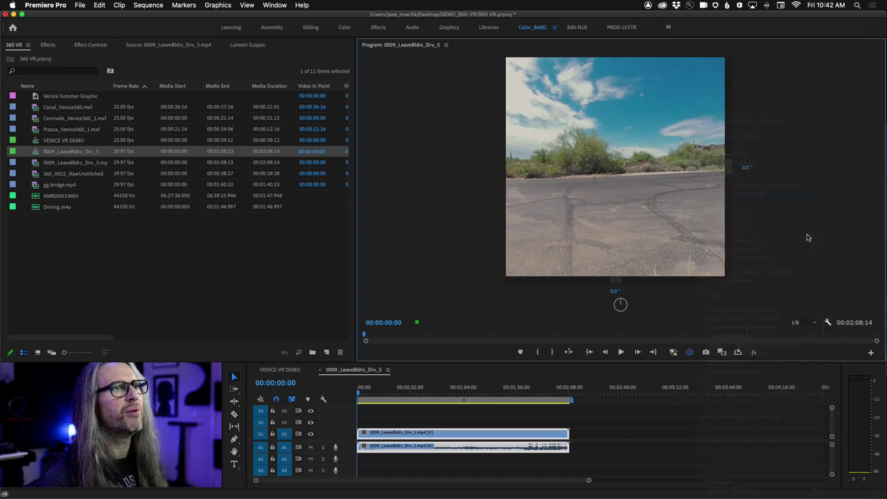
{"action": "left_click", "coordinate": [827, 322]}
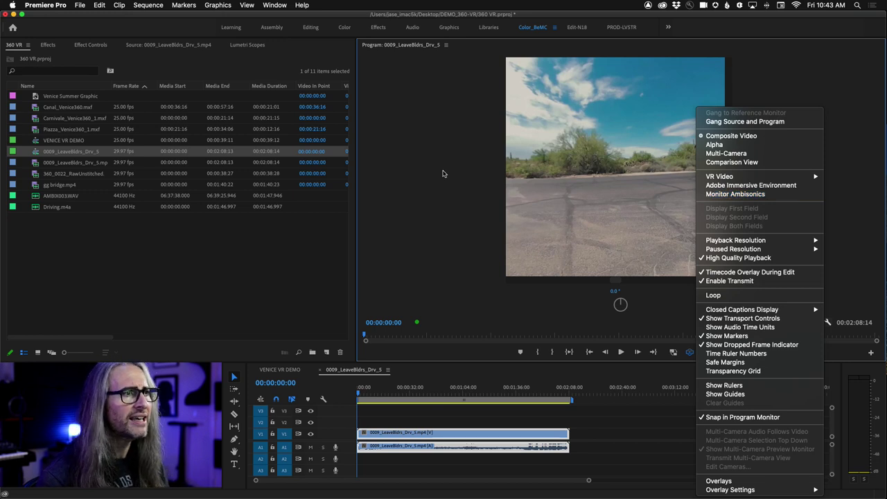
- Set the VR Monitor View to 180° horizontal and 90° vertical
{"action": "left_click", "coordinate": [603, 199]}
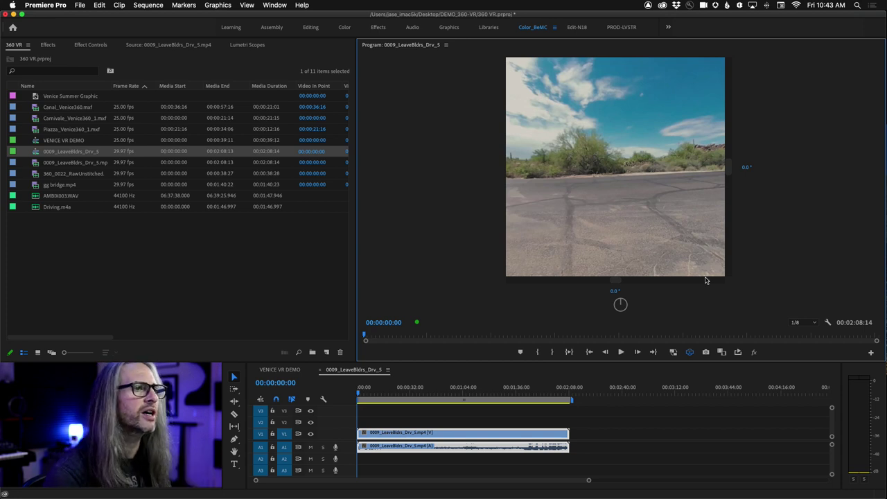
{"action": "left_click", "coordinate": [827, 322]}
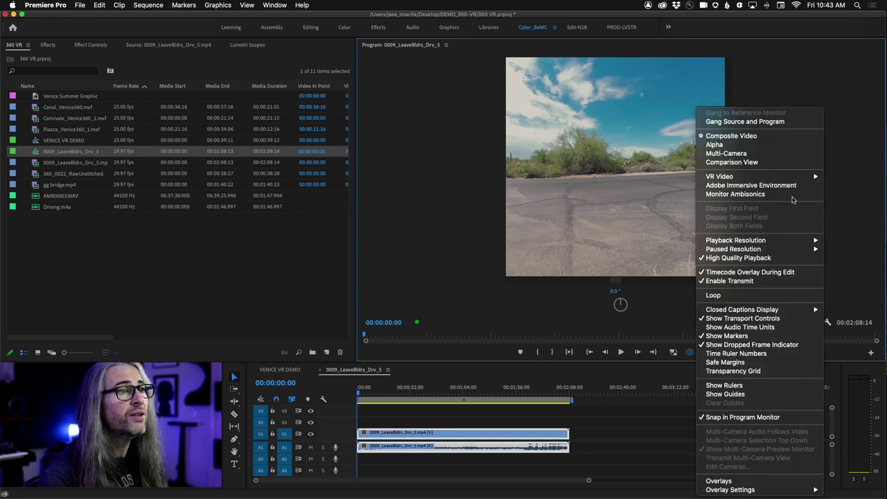
{"action": "mouse_move", "coordinate": [759, 177]}
{"action": "left_click", "coordinate": [617, 203]}
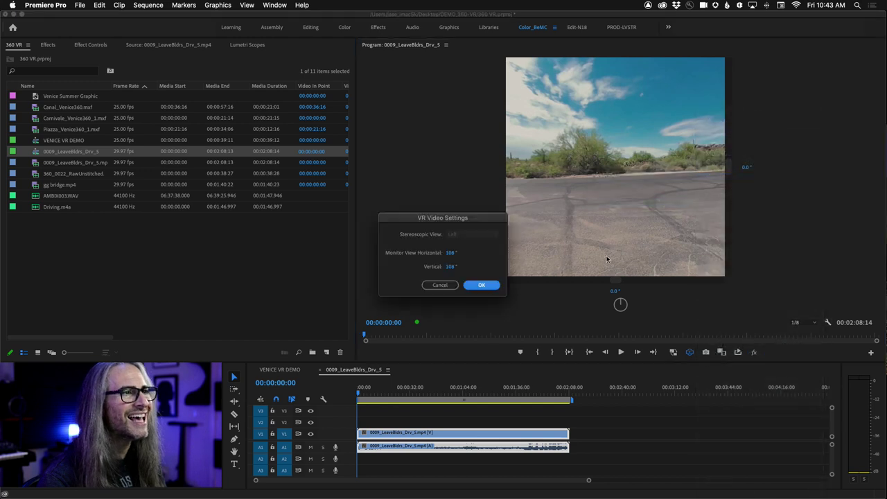
{"action": "left_click_drag", "start_coordinate": [427, 219], "coordinate": [420, 87]}
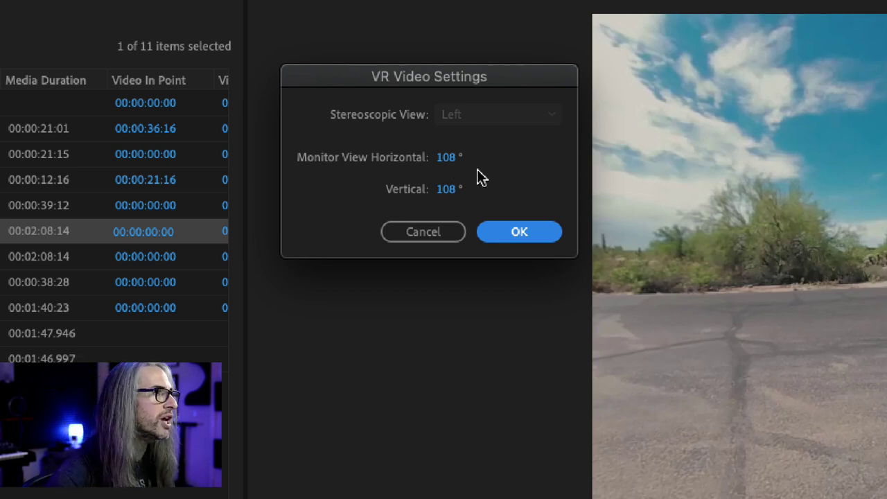
{"action": "left_click", "coordinate": [447, 159]}
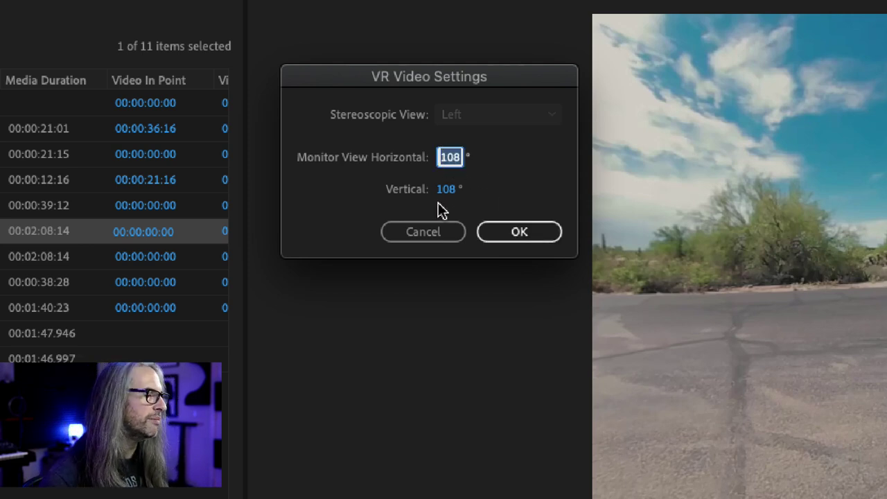
{"action": "type", "text": "180"}
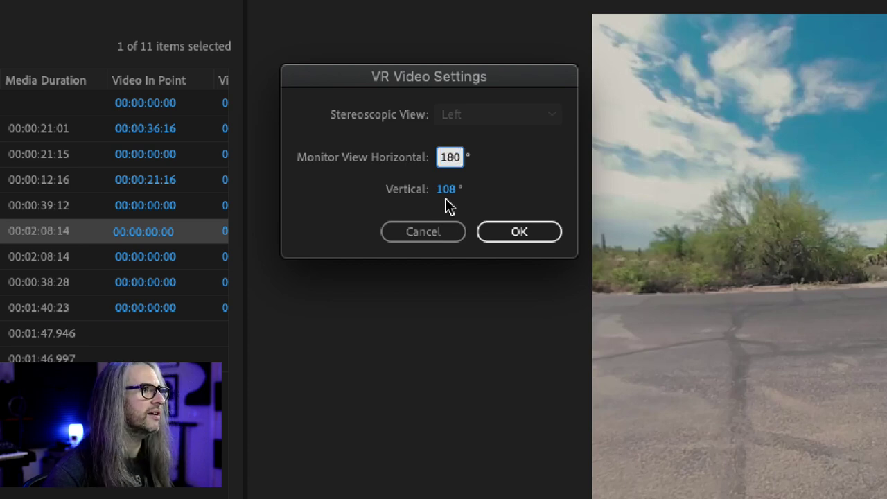
{"action": "key", "text": "Tab"}
{"action": "type", "text": "90"}
{"action": "left_click", "coordinate": [516, 232]}
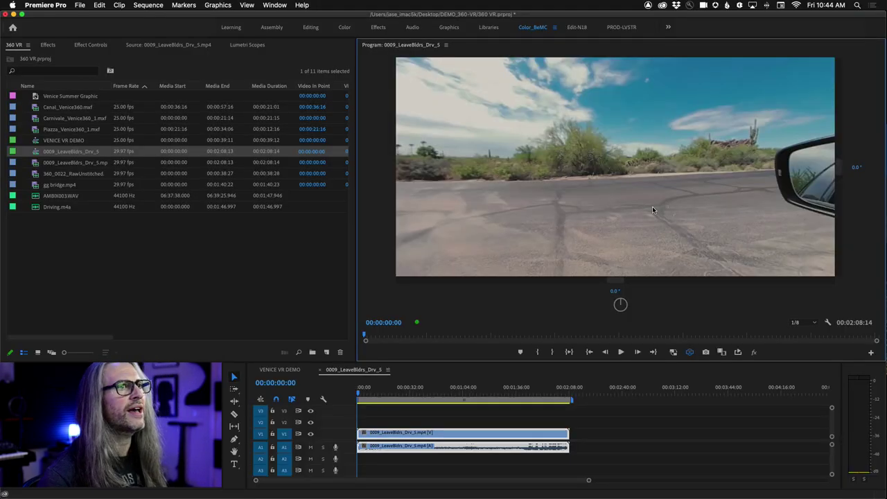
- Rotate the 360 view toward the car's side mirror and interior
{"action": "left_click_drag", "start_coordinate": [652, 205], "coordinate": [613, 219]}
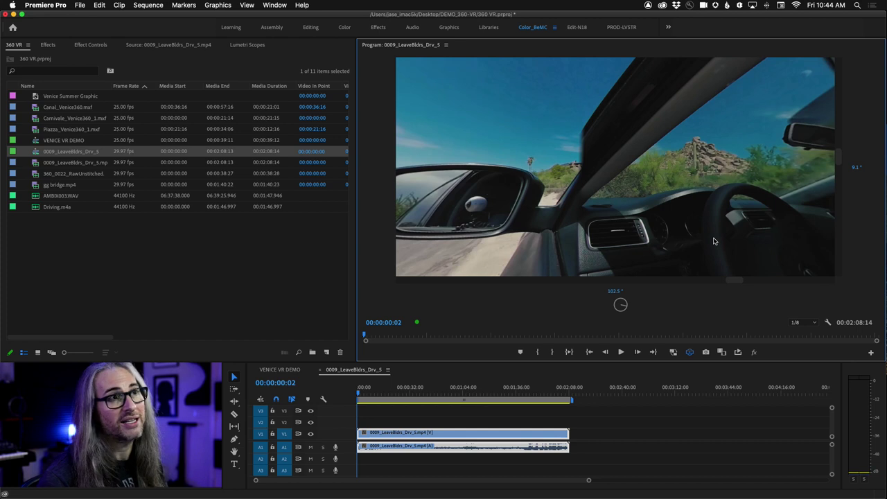
- Change the VR Monitor View horizontal field of view to 160°
{"action": "left_click", "coordinate": [827, 322]}
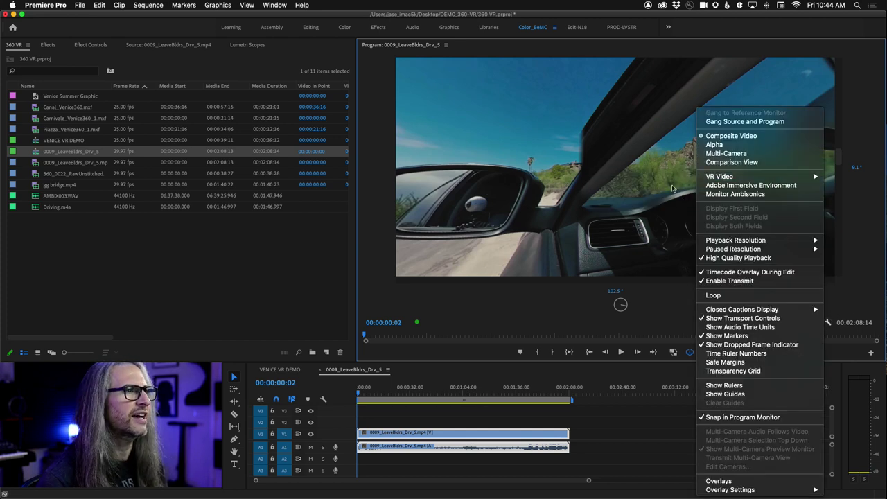
{"action": "mouse_move", "coordinate": [717, 177]}
{"action": "left_click", "coordinate": [655, 204]}
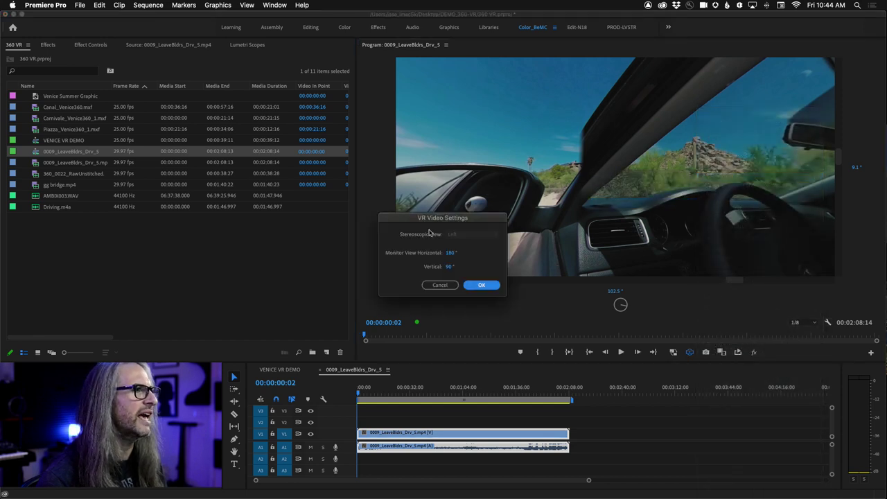
{"action": "left_click", "coordinate": [449, 254]}
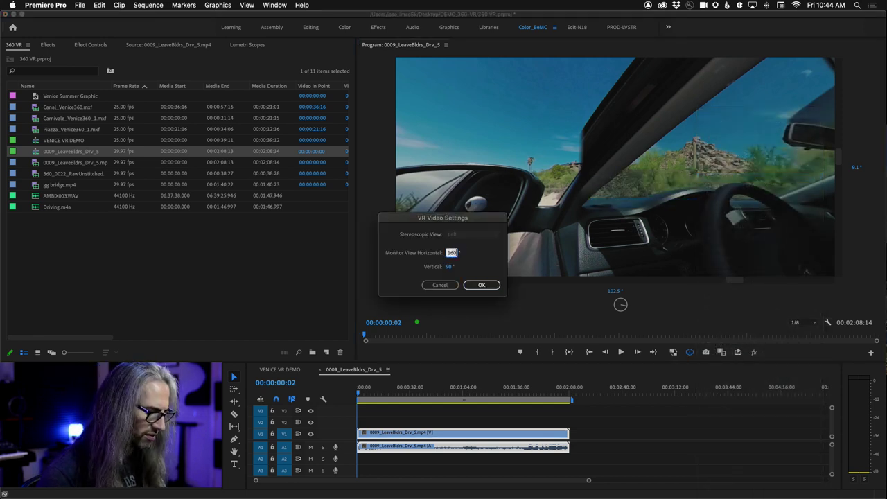
{"action": "key", "text": "Tab"}
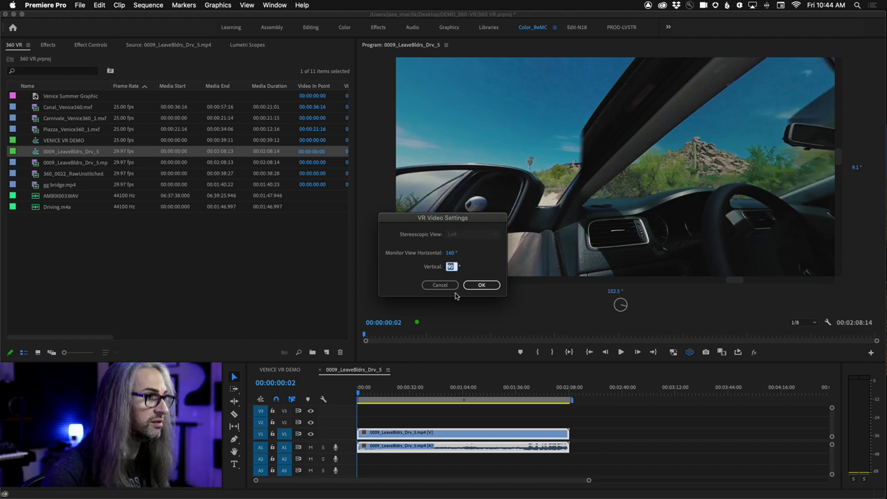
{"action": "left_click", "coordinate": [481, 284]}
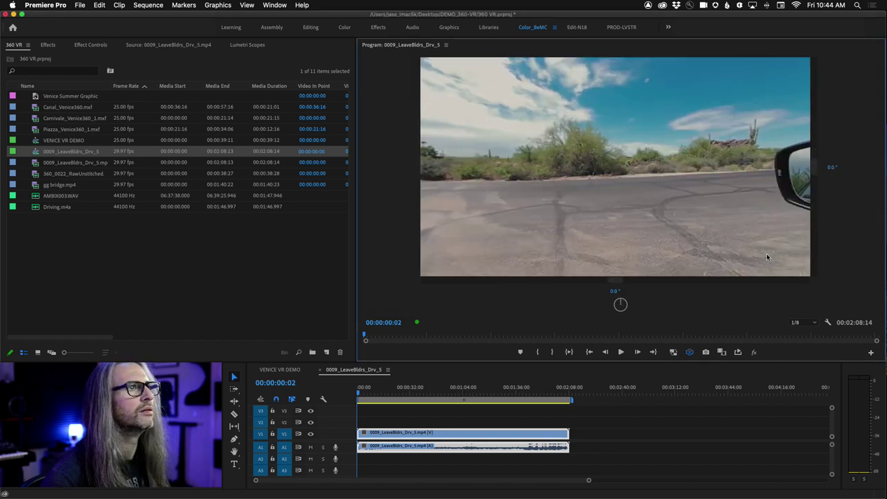
- Rotate the view from the side mirror to the car interior and back to the road
{"action": "left_click_drag", "start_coordinate": [766, 257], "coordinate": [476, 172]}
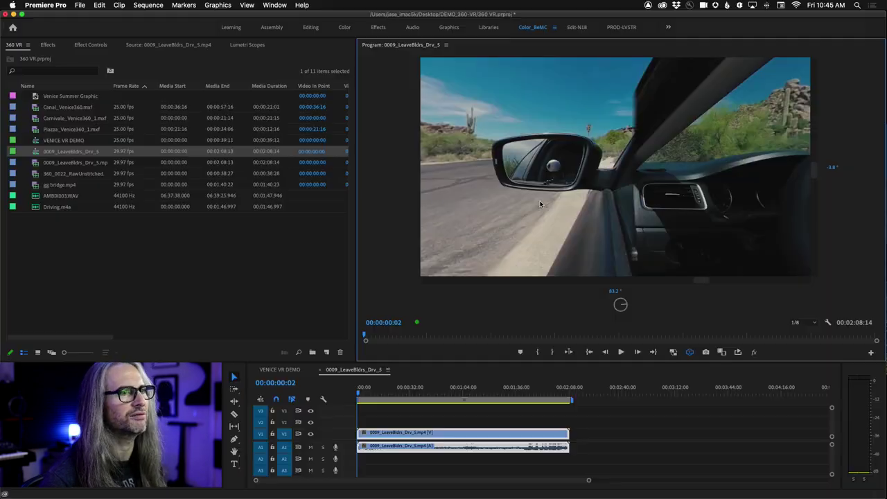
{"action": "left_click_drag", "start_coordinate": [514, 237], "coordinate": [115, 247]}
{"action": "left_click_drag", "start_coordinate": [367, 205], "coordinate": [715, 204]}
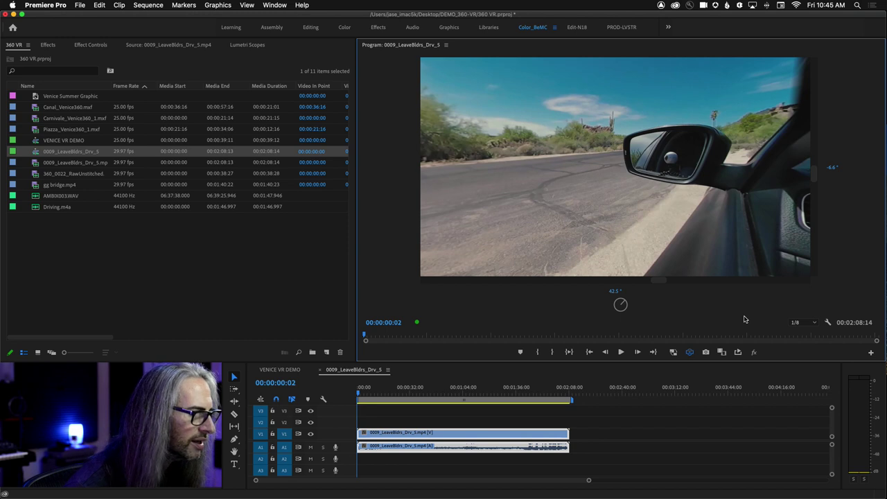
- Set the VR video display field of view to 108° horizontal by 108° vertical
{"action": "left_click", "coordinate": [827, 323]}
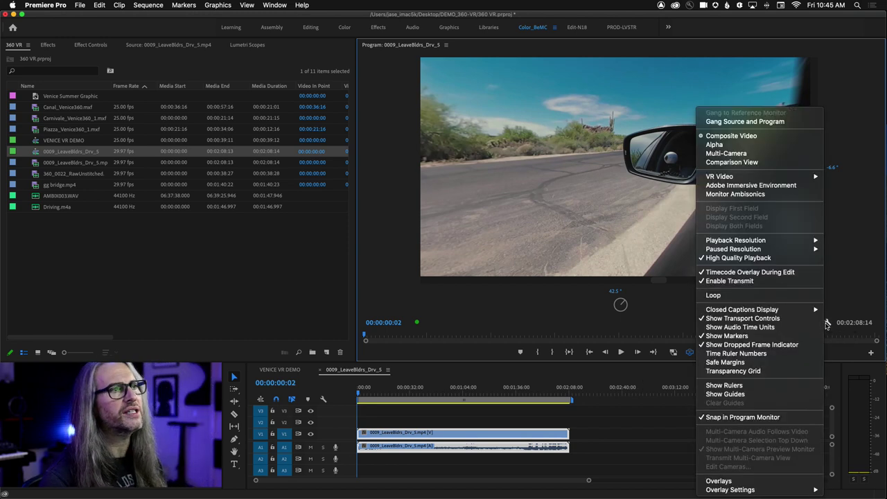
{"action": "mouse_move", "coordinate": [768, 176]}
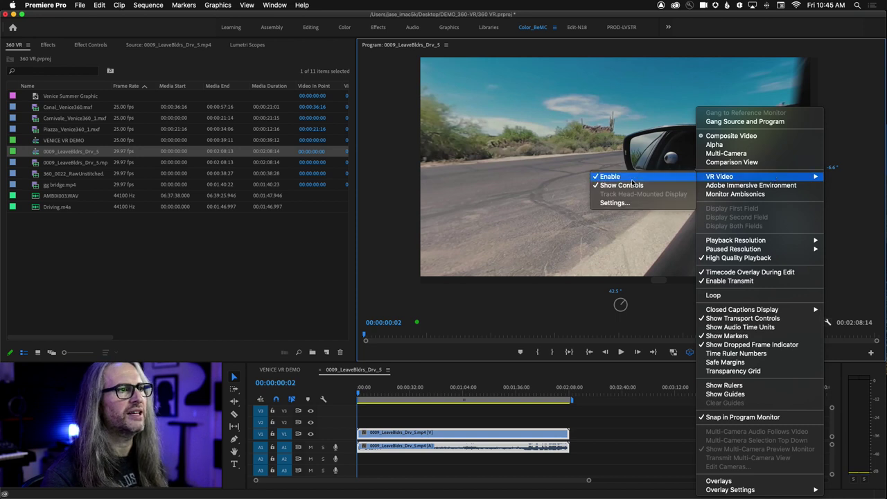
{"action": "left_click", "coordinate": [620, 203]}
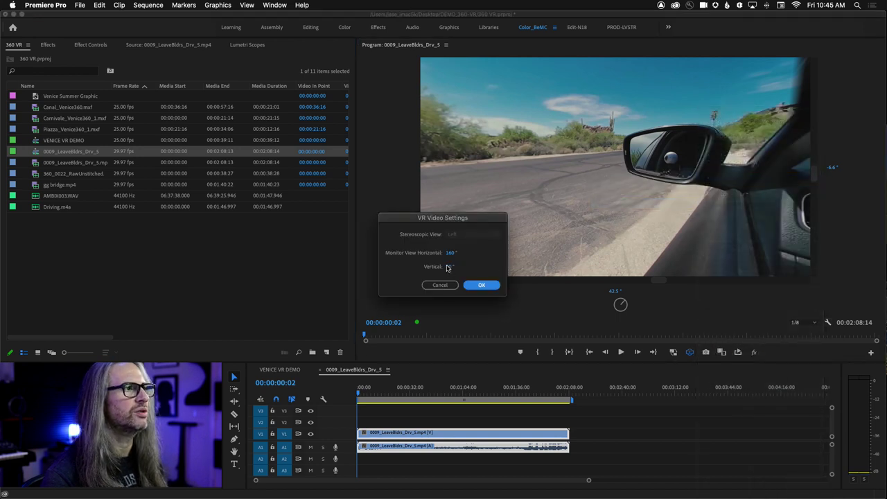
{"action": "left_click", "coordinate": [449, 253]}
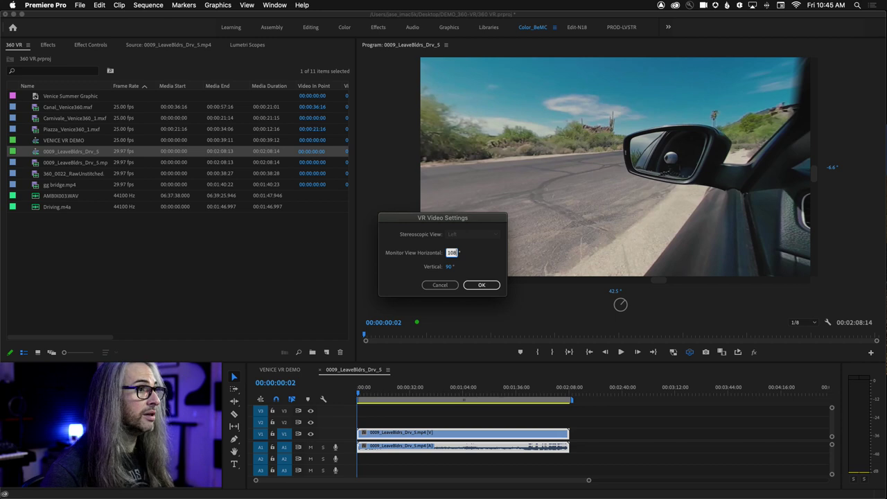
{"action": "key", "text": "Return"}
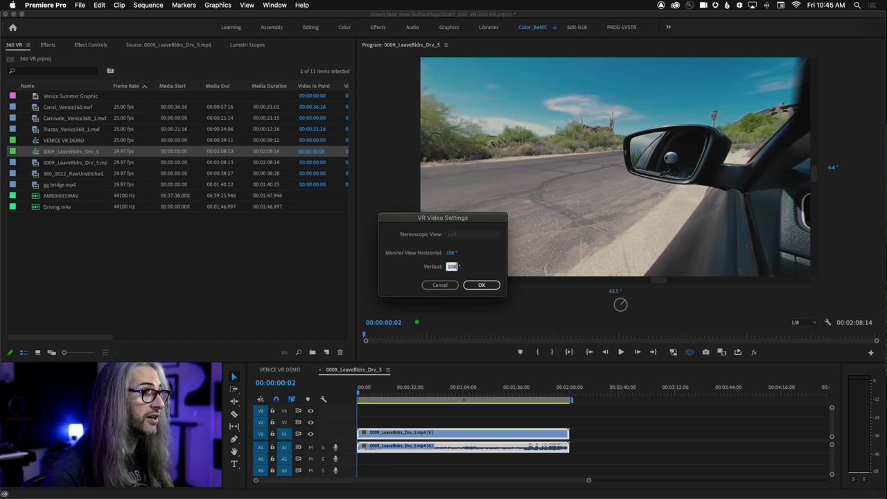
{"action": "left_click", "coordinate": [481, 285]}
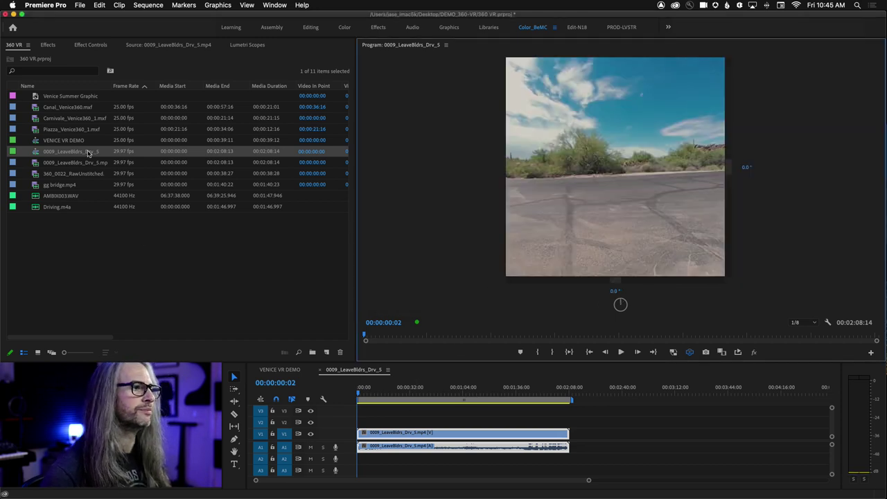
- Place Driving.m4a on audio track A2 in the fitted timeline and mute A2
{"action": "left_click", "coordinate": [36, 210]}
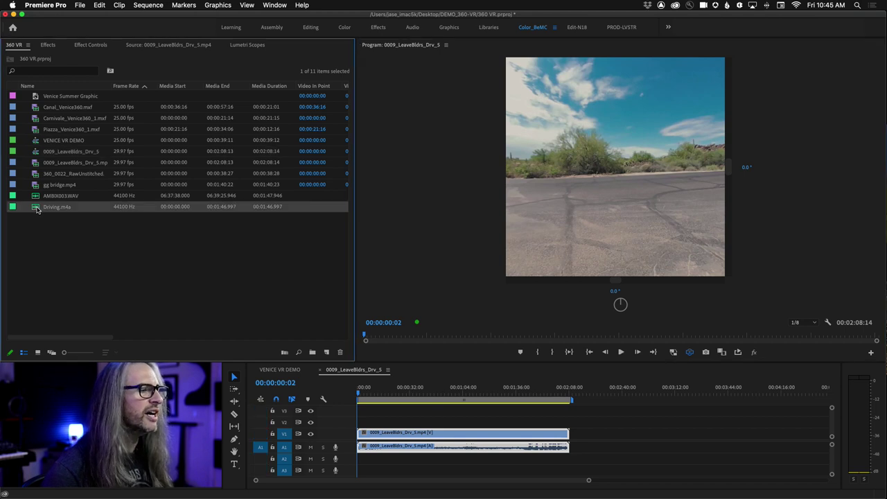
{"action": "key", "text": "backslash"}
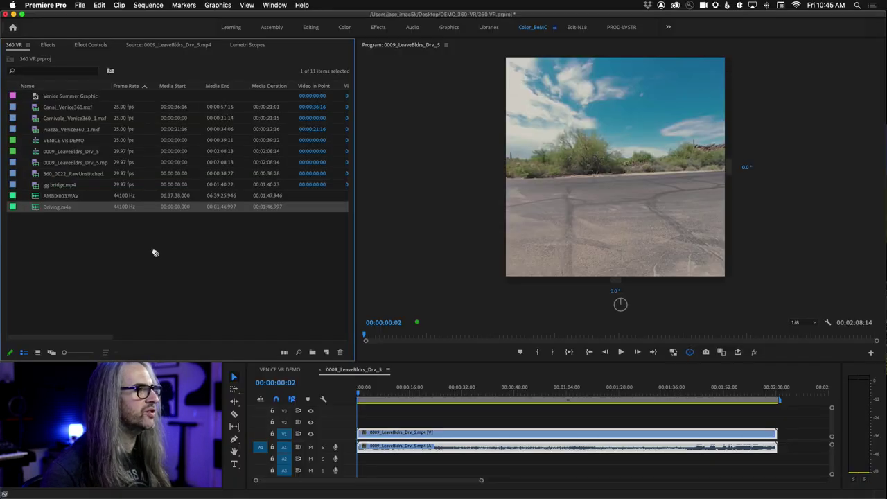
{"action": "left_click_drag", "start_coordinate": [154, 253], "coordinate": [432, 461]}
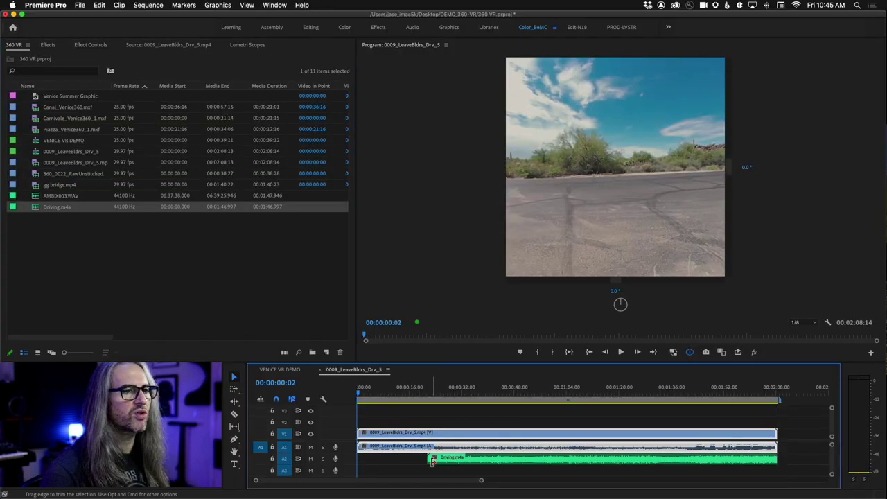
{"action": "left_click", "coordinate": [311, 458]}
- Play from about six seconds while turning toward the car mirror, then stop and add Driving.m4a to the selection
{"action": "left_click_drag", "start_coordinate": [360, 395], "coordinate": [379, 395]}
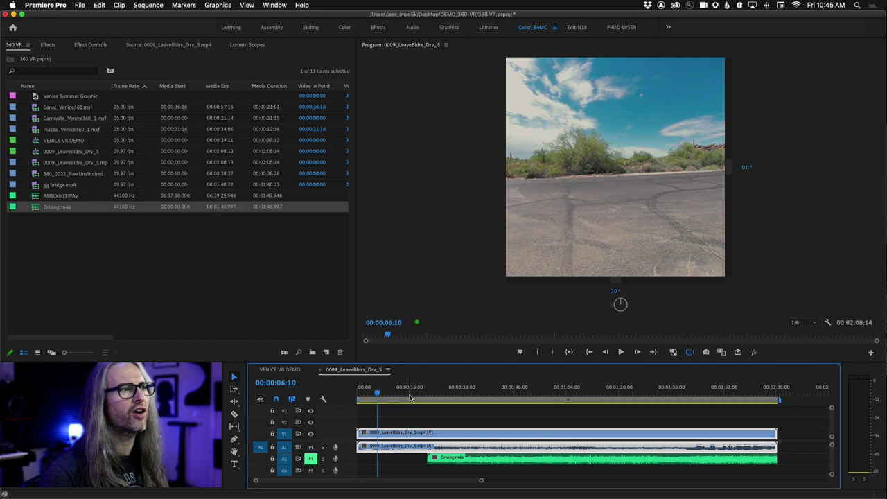
{"action": "key", "text": "space"}
{"action": "left_click_drag", "start_coordinate": [658, 213], "coordinate": [471, 235]}
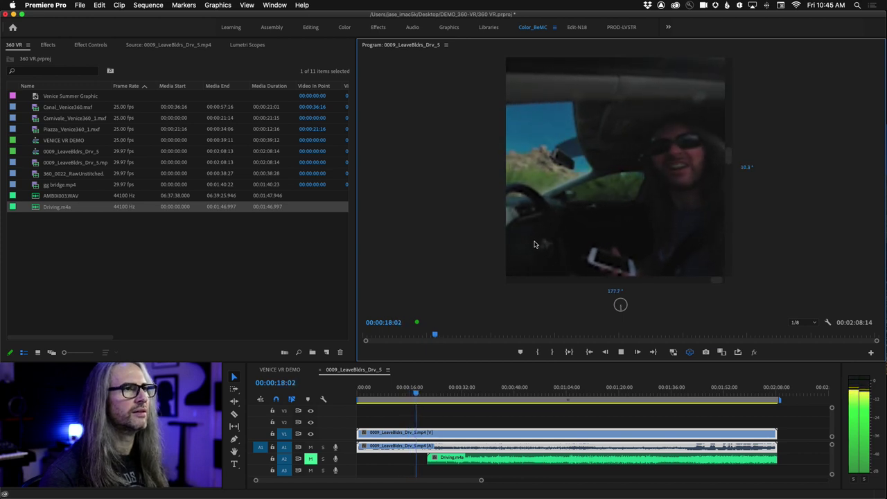
{"action": "key", "text": "space"}
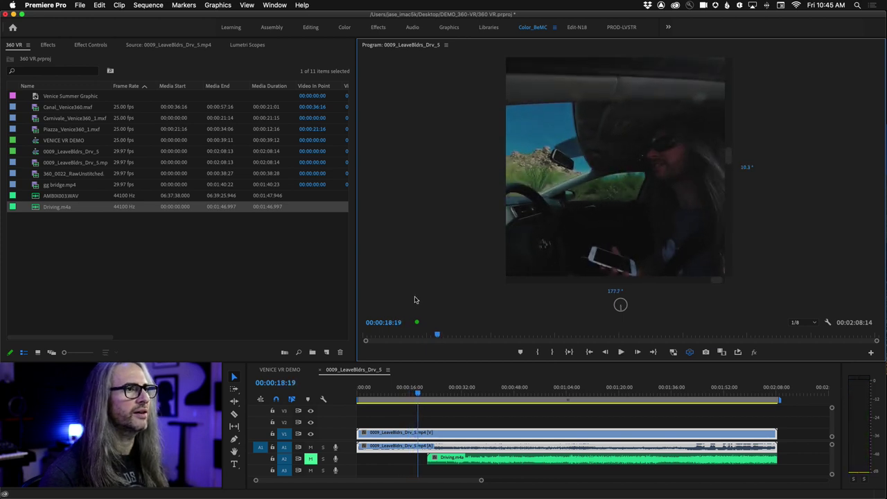
{"action": "left_click", "coordinate": [487, 457]}
- Synchronize the selected driving clip and Driving.m4a by their audio
{"action": "mouse_move", "coordinate": [692, 494]}
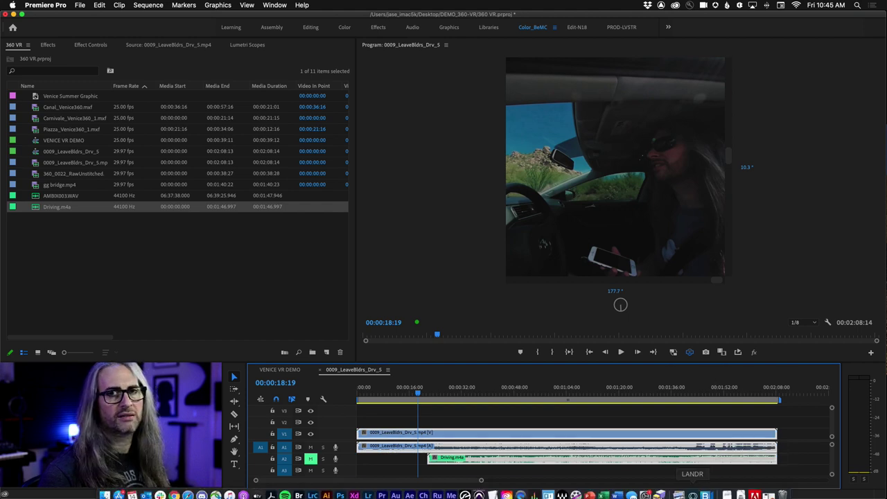
{"action": "right_click", "coordinate": [657, 453]}
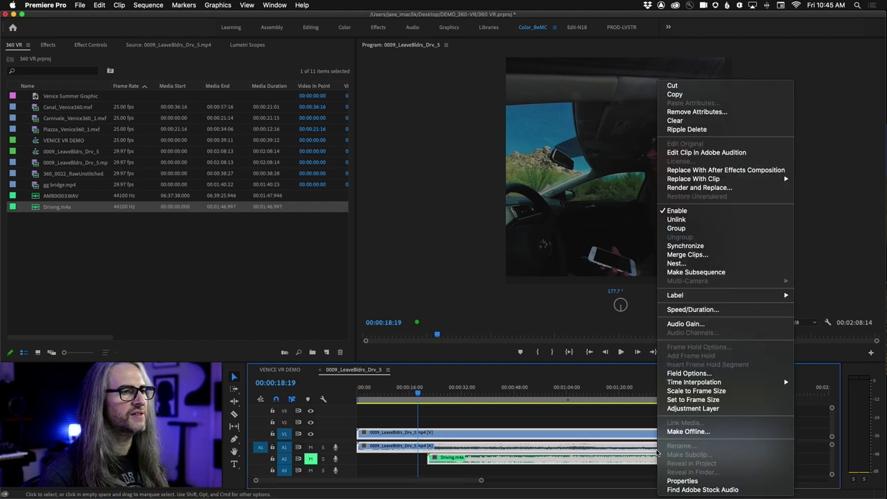
{"action": "left_click", "coordinate": [682, 245]}
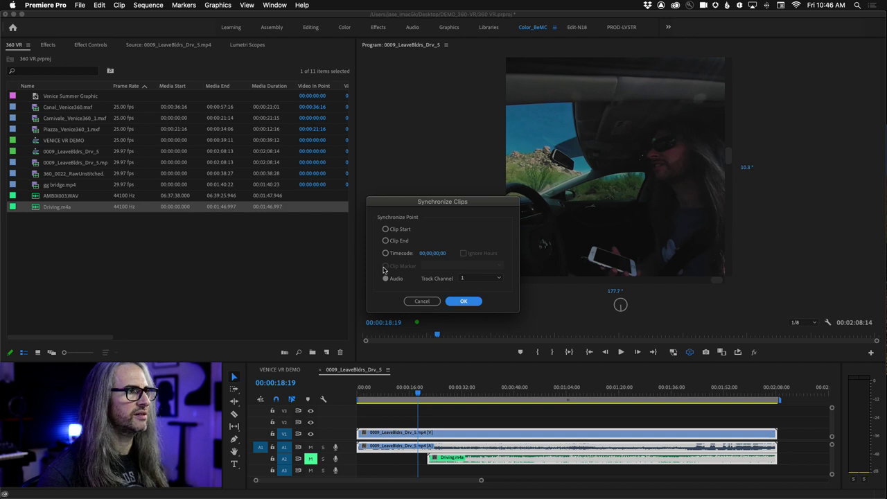
{"action": "left_click", "coordinate": [462, 301]}
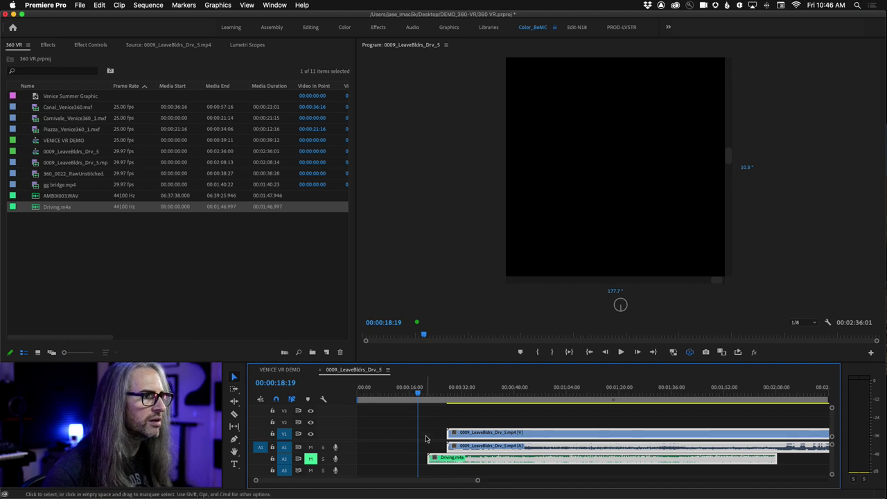
- Trim Driving.m4a's start to line up with the start of the video
{"action": "left_click", "coordinate": [424, 460]}
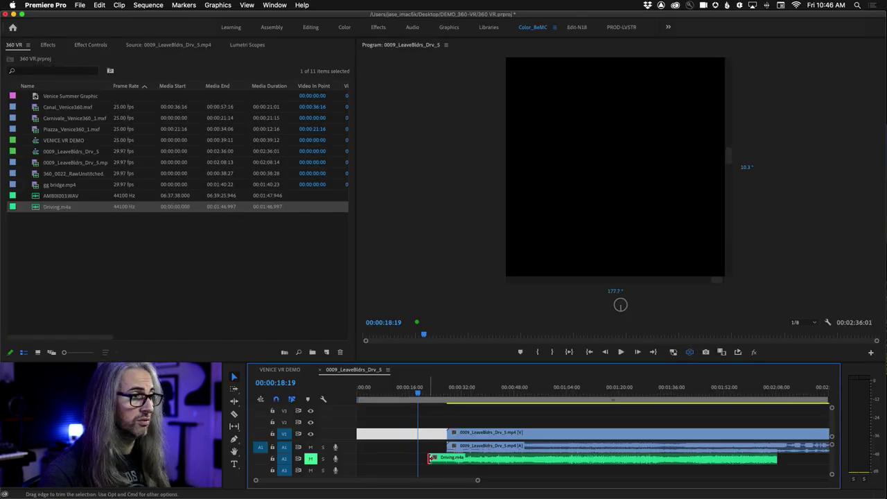
{"action": "left_click_drag", "start_coordinate": [430, 458], "coordinate": [463, 445]}
{"action": "key", "text": "super+z"}
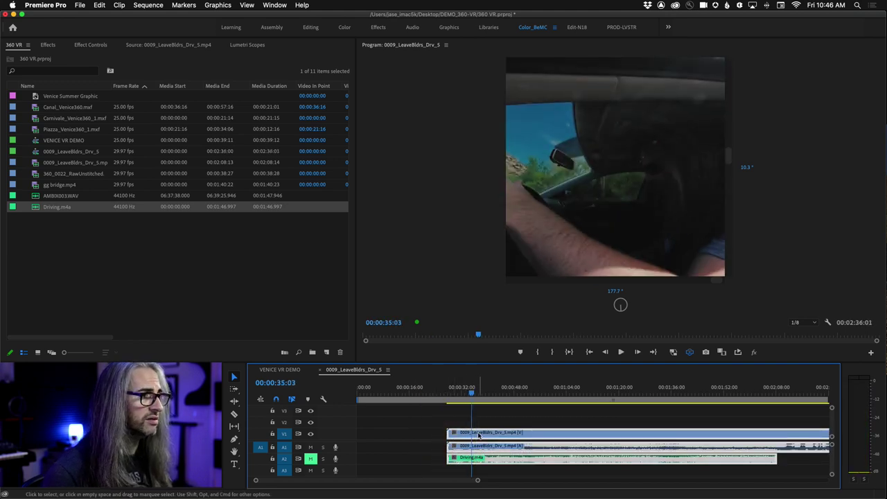
- Move the synced clips to the sequence start, end the video with the audio, and mute A1
{"action": "left_click_drag", "start_coordinate": [700, 452], "coordinate": [610, 451]}
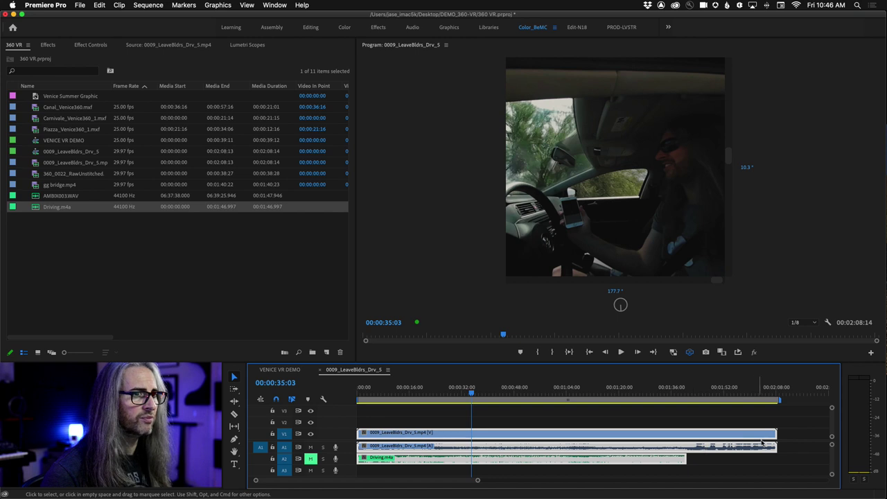
{"action": "left_click_drag", "start_coordinate": [774, 432], "coordinate": [686, 433]}
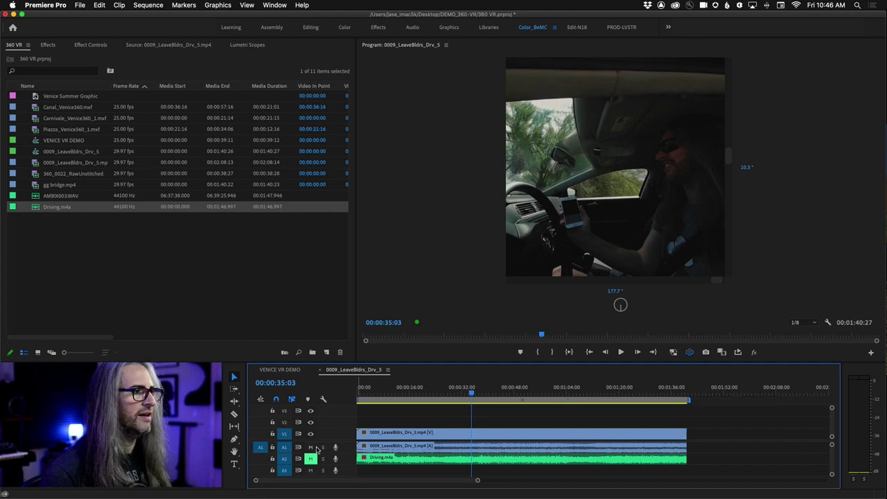
{"action": "left_click", "coordinate": [315, 448]}
{"action": "left_click", "coordinate": [311, 458]}
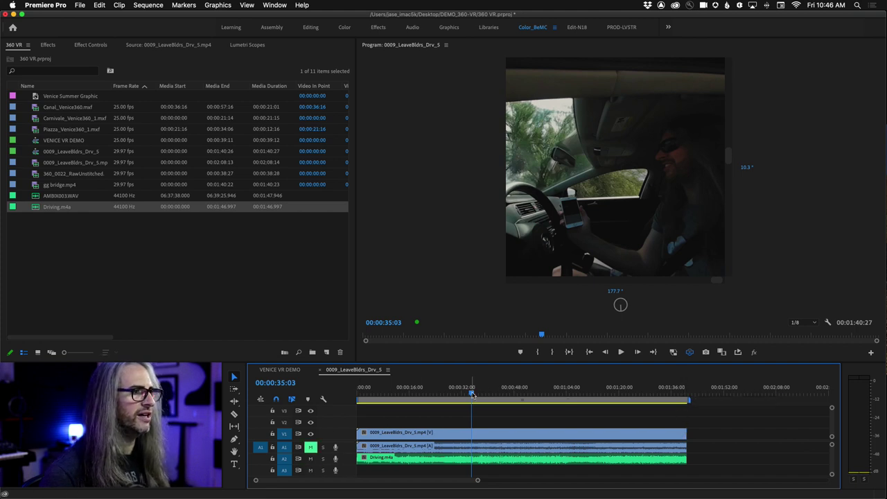
- Play the sequence from the start while looking around the 360 view
{"action": "left_click_drag", "start_coordinate": [472, 394], "coordinate": [395, 392]}
{"action": "key", "text": "space"}
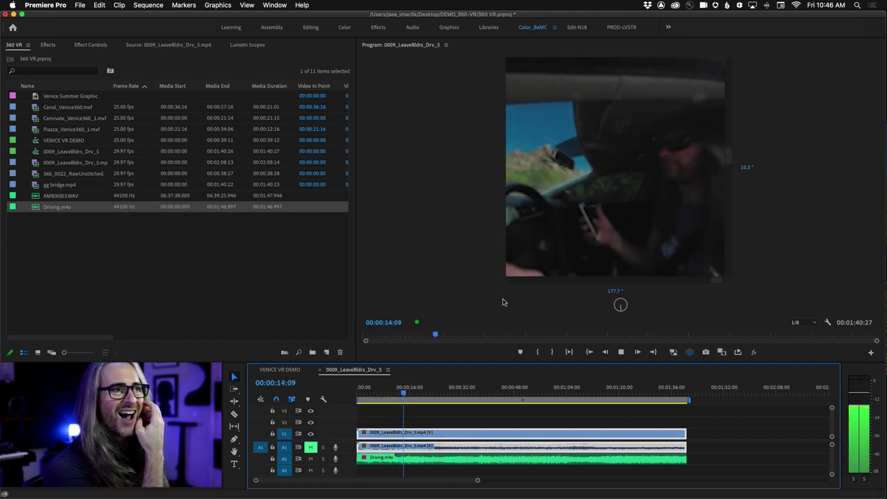
{"action": "left_click_drag", "start_coordinate": [504, 301], "coordinate": [586, 224]}
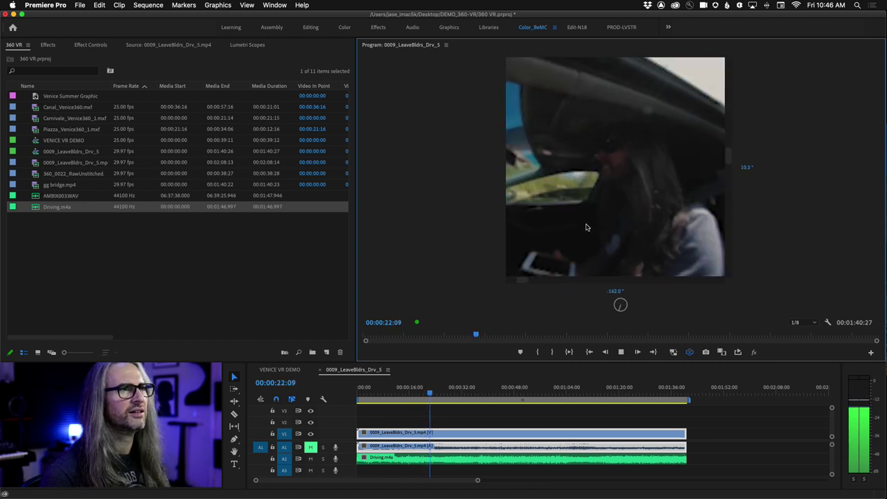
{"action": "key", "text": "space"}
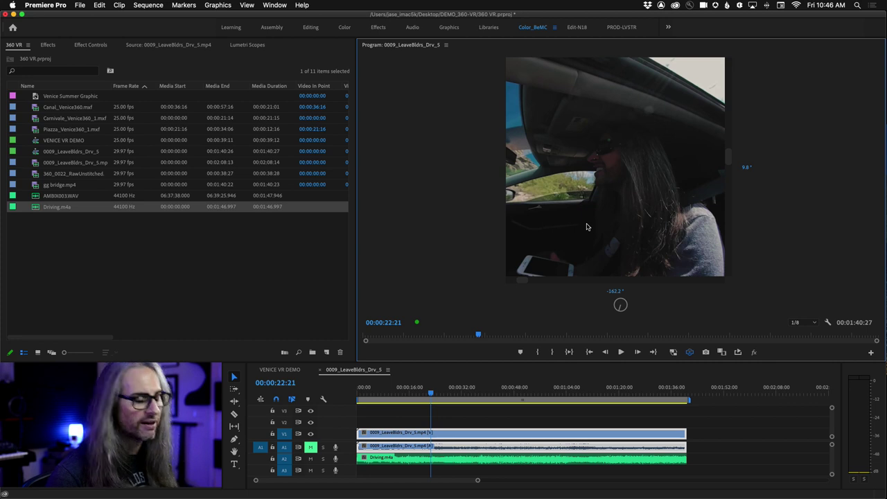
- Cut the video and Driving.m4a at the playhead and ripple-trim out the seconds before the cut
{"action": "key", "text": "c"}
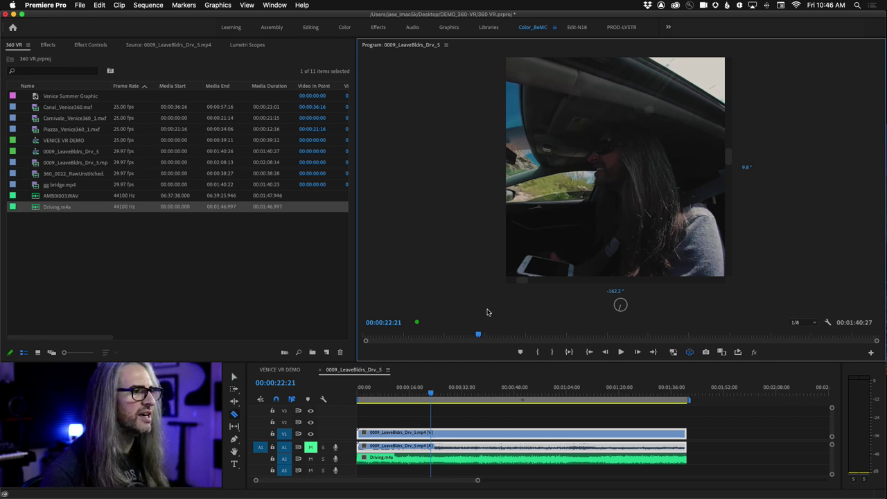
{"action": "left_click", "coordinate": [437, 432]}
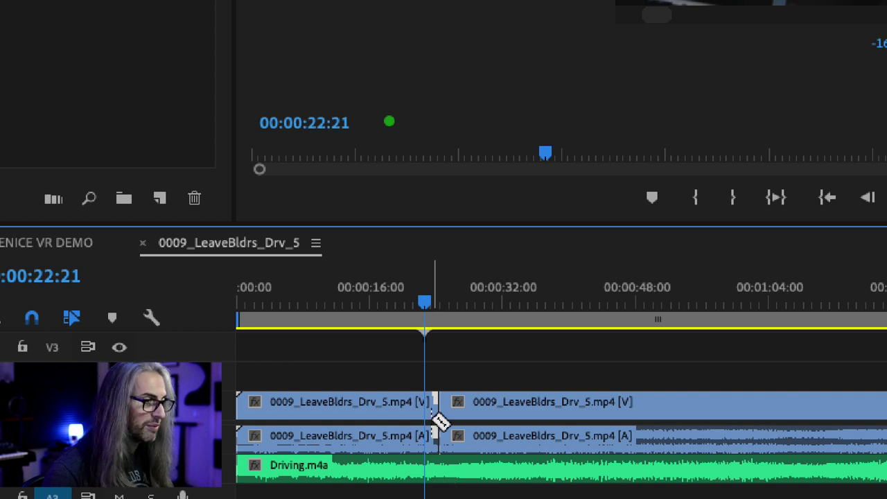
{"action": "left_click", "coordinate": [437, 465]}
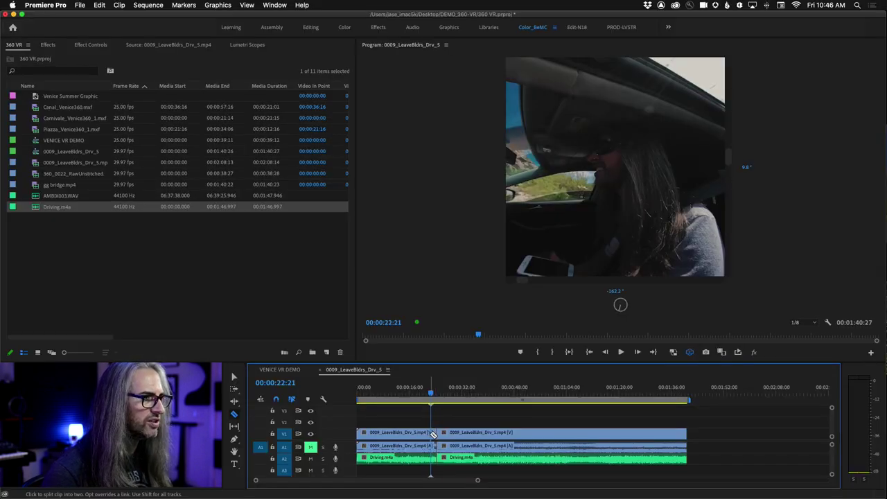
{"action": "key", "text": "v"}
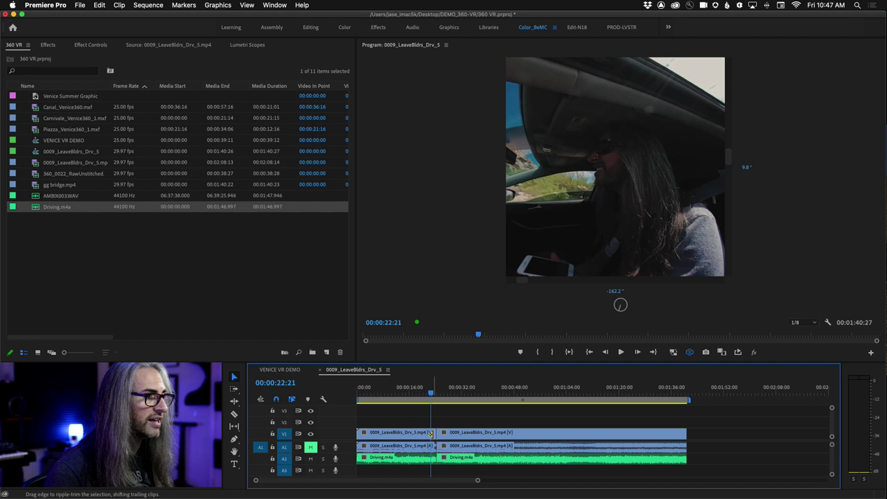
{"action": "left_click", "coordinate": [431, 439]}
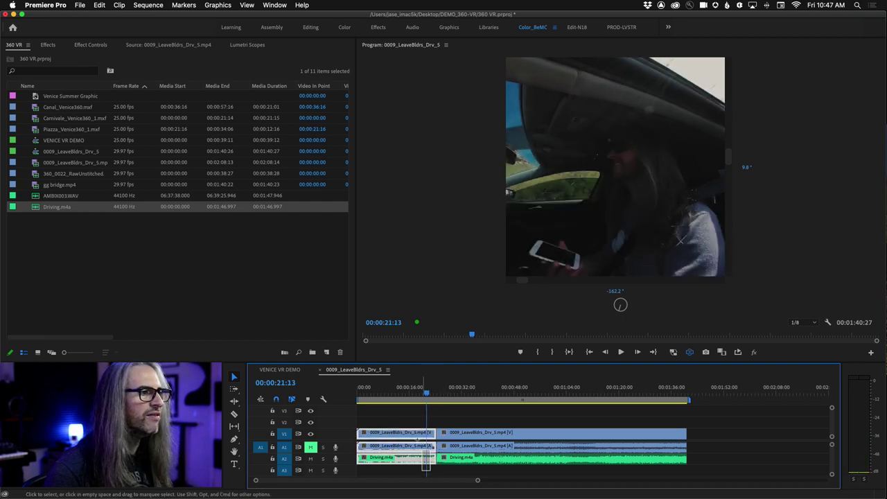
{"action": "mouse_move", "coordinate": [432, 439]}
{"action": "left_mouse_down"}
{"action": "mouse_move", "coordinate": [418, 441]}
{"action": "mouse_move", "coordinate": [422, 434]}
{"action": "left_mouse_up"}
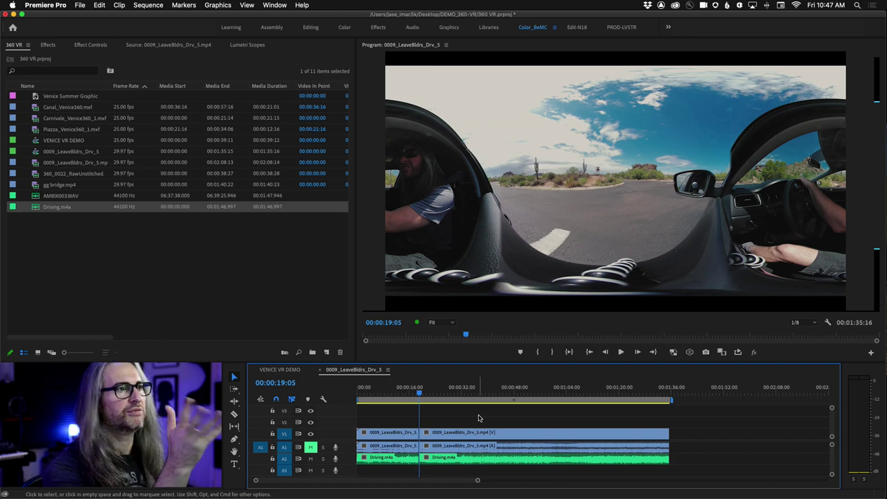
{"action": "left_click_drag", "start_coordinate": [449, 394], "coordinate": [561, 397]}
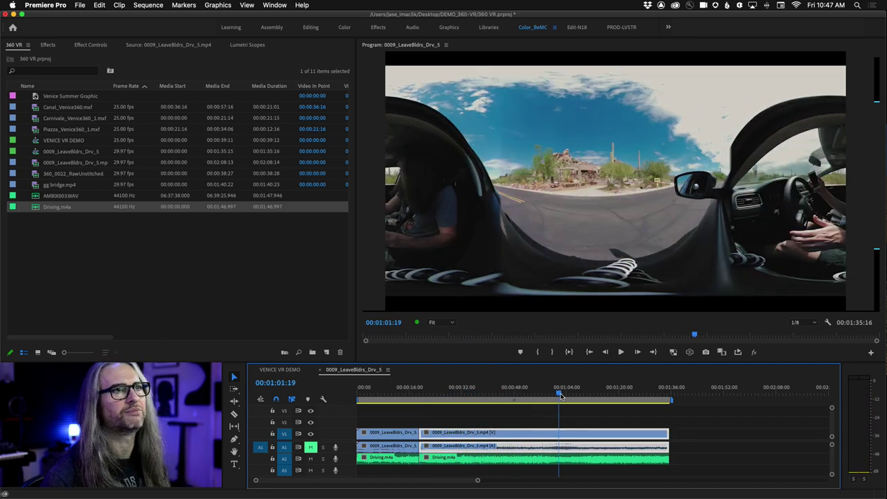
{"action": "left_click", "coordinate": [526, 460]}
{"action": "left_click", "coordinate": [685, 441]}
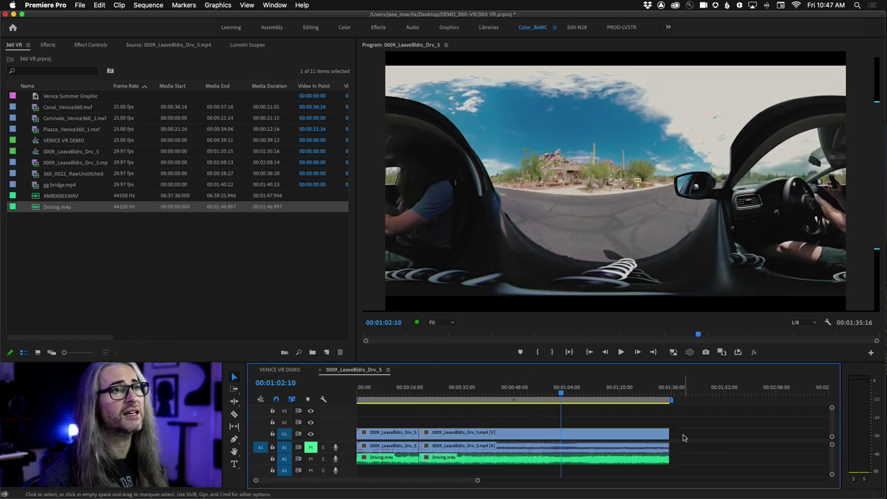
{"action": "left_click", "coordinate": [689, 352]}
{"action": "left_click", "coordinate": [690, 352]}
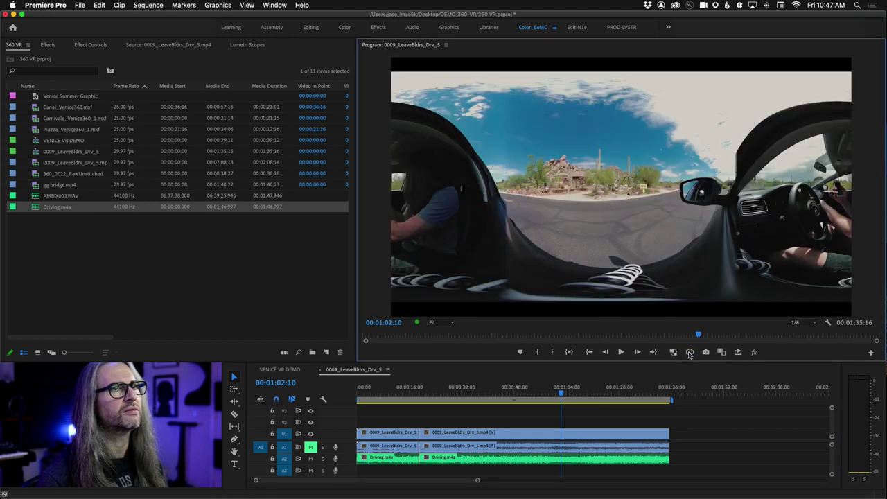
{"action": "left_click", "coordinate": [689, 352]}
{"action": "left_click", "coordinate": [689, 353]}
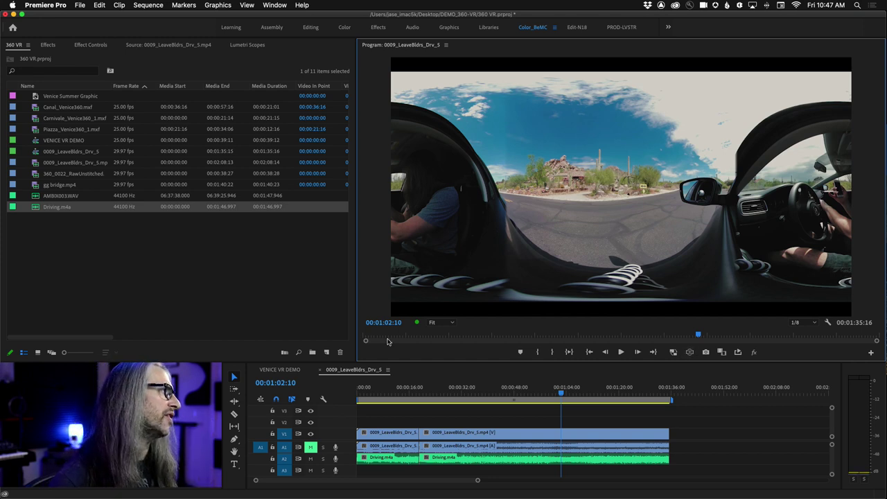
- Load gg bridge.mp4 in the Source monitor, scrub to 00:00:47:13, and return to the 360 VR bin
{"action": "left_click", "coordinate": [53, 185]}
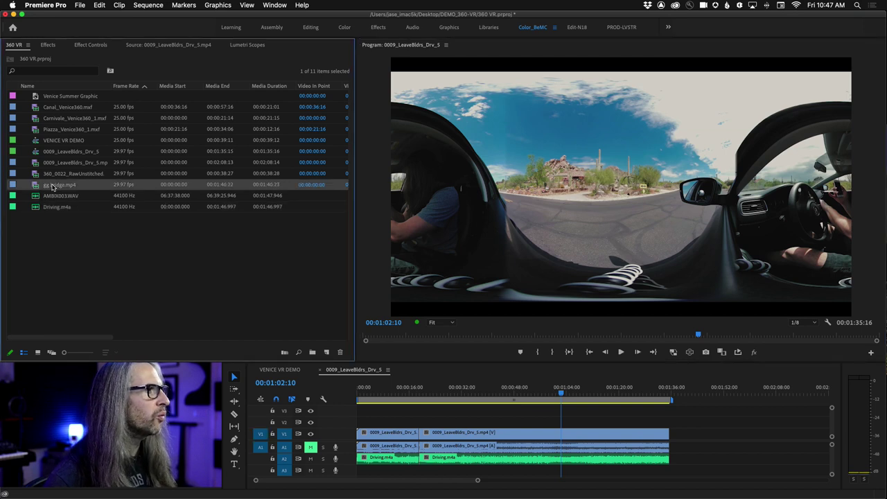
{"action": "double_click", "coordinate": [41, 187]}
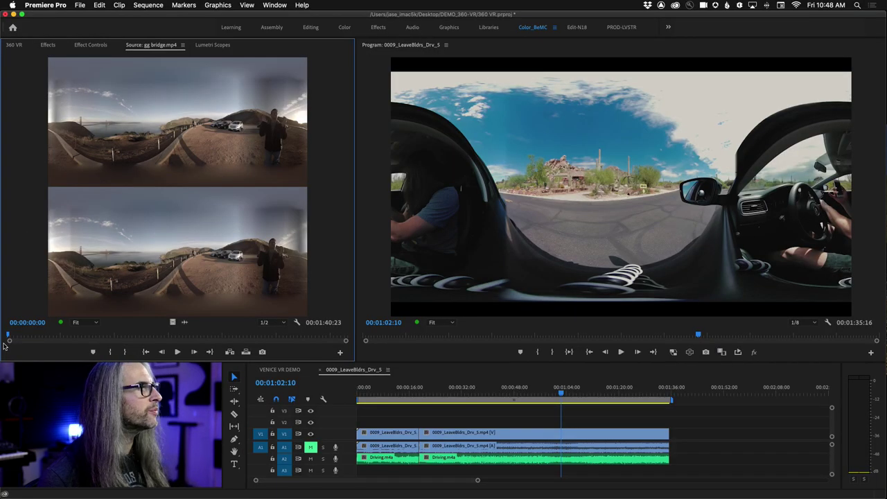
{"action": "left_click", "coordinate": [23, 336]}
{"action": "left_click_drag", "start_coordinate": [23, 336], "coordinate": [3, 326]}
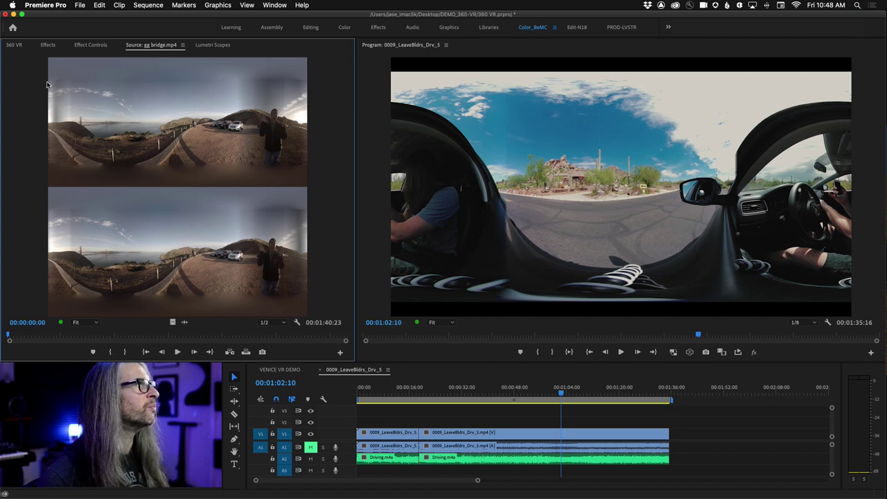
{"action": "left_click", "coordinate": [18, 47]}
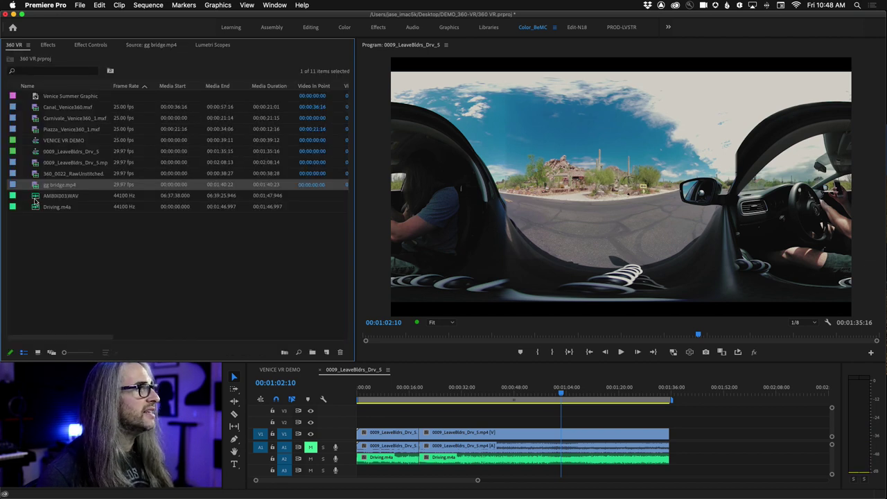
- Check the AMBIX003.WAV file's info, then select the gg bridge.mp4 clip
{"action": "left_click", "coordinate": [34, 200]}
{"action": "mouse_move", "coordinate": [35, 199]}
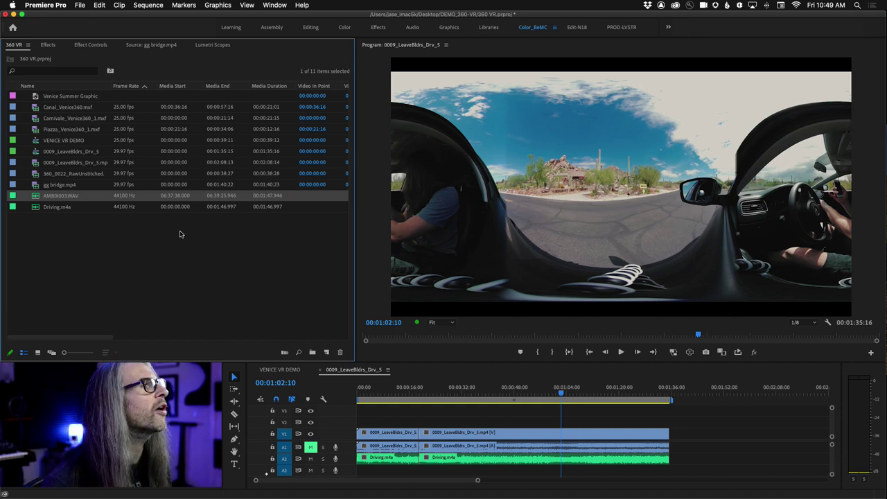
{"action": "left_click", "coordinate": [61, 186]}
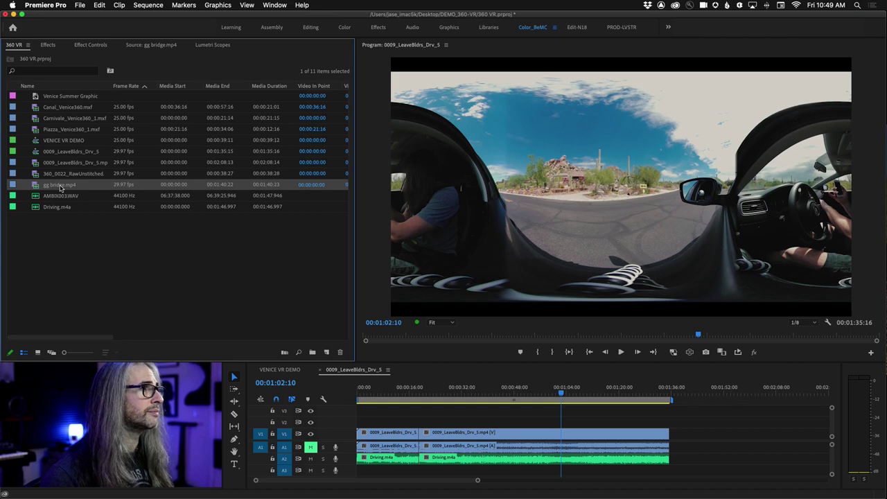
- Create a gg bridge sequence, confirm its Stereoscopic Over/Under VR settings, and rotate the 360 preview
{"action": "right_click", "coordinate": [61, 187]}
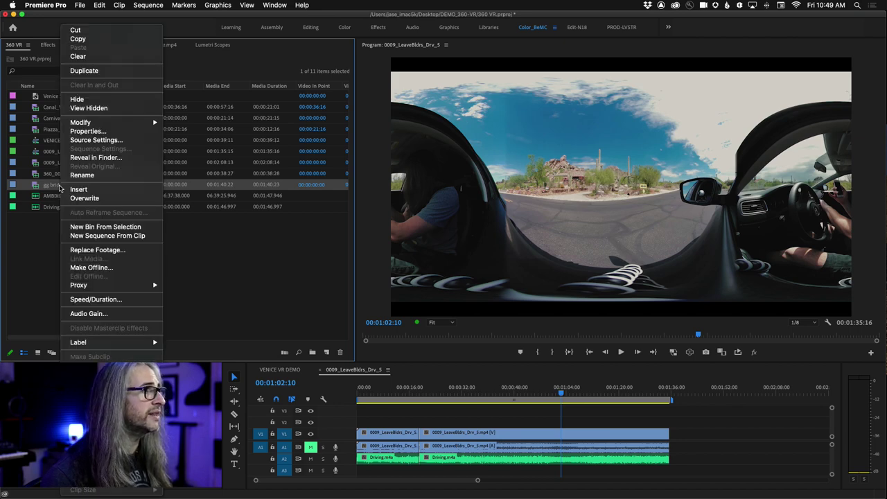
{"action": "left_click", "coordinate": [102, 236]}
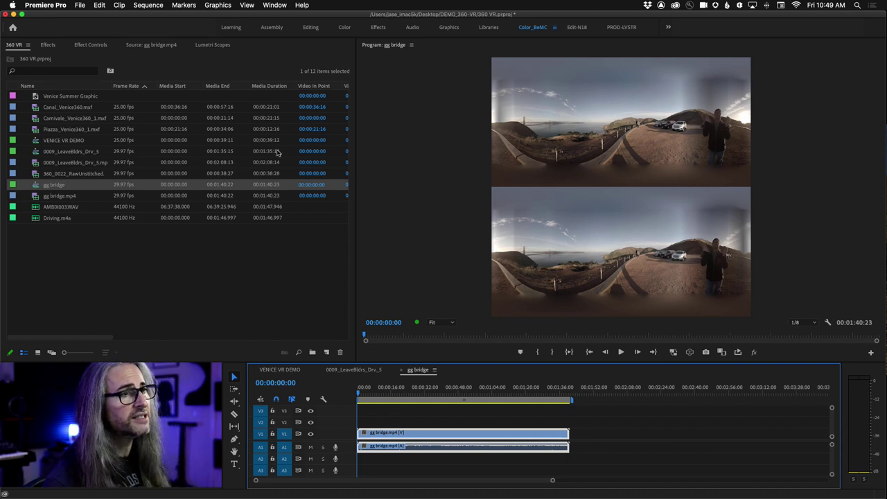
{"action": "left_click", "coordinate": [143, 5]}
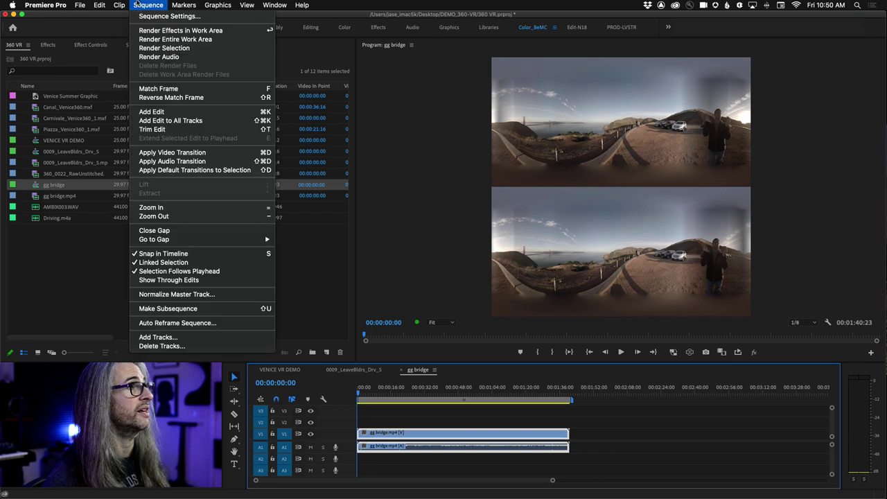
{"action": "left_click", "coordinate": [142, 17]}
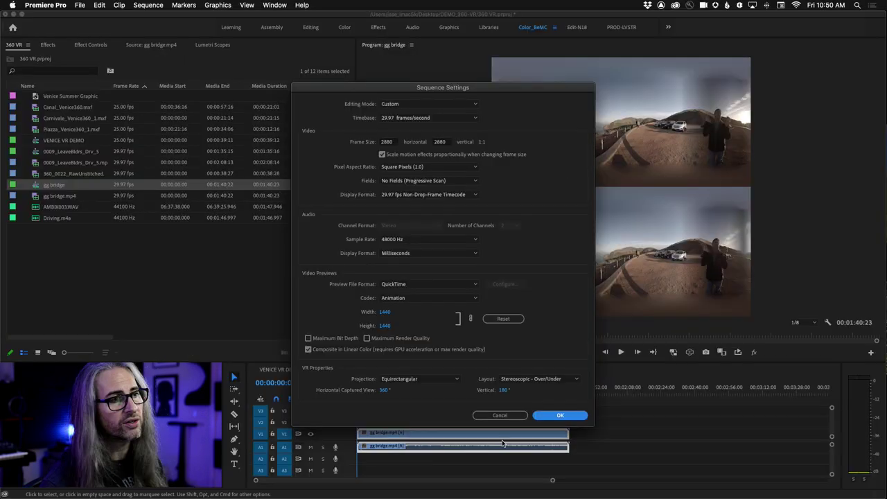
{"action": "left_click", "coordinate": [669, 426]}
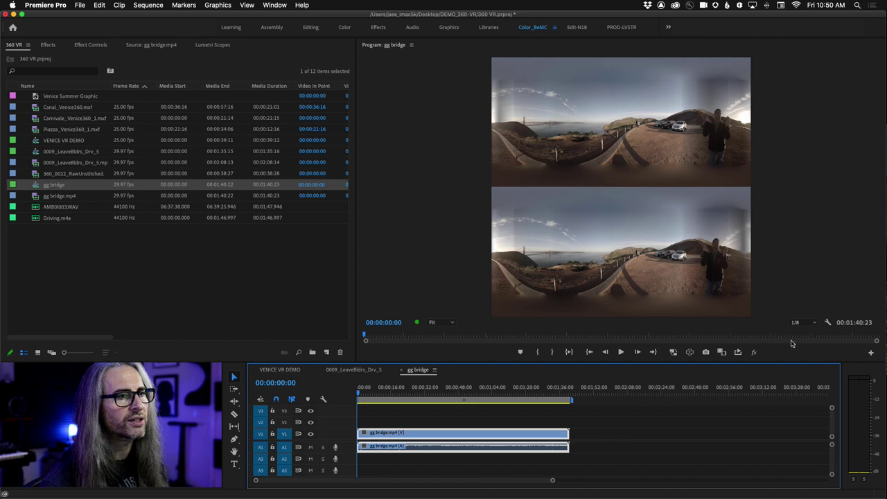
{"action": "left_click", "coordinate": [689, 352]}
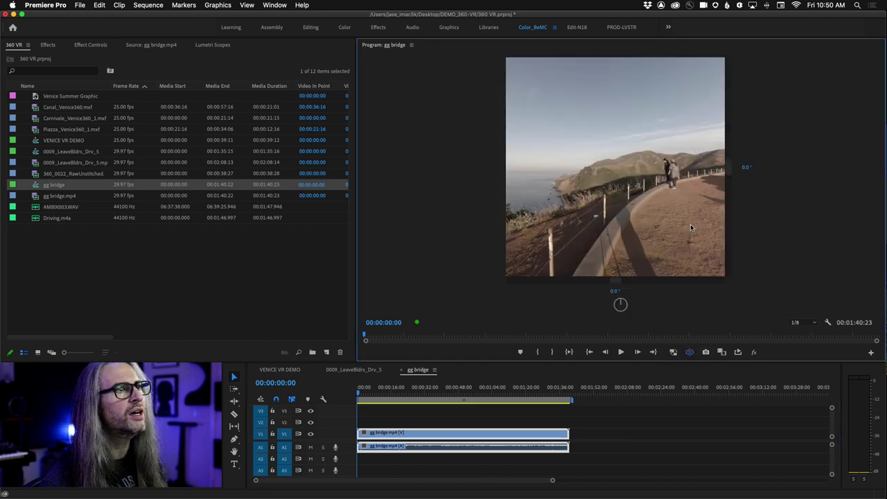
{"action": "left_click_drag", "start_coordinate": [691, 228], "coordinate": [736, 214]}
- Switch the VR preview to Anaglyph stereoscopic view and rotate it toward the Golden Gate Bridge
{"action": "left_click", "coordinate": [827, 322]}
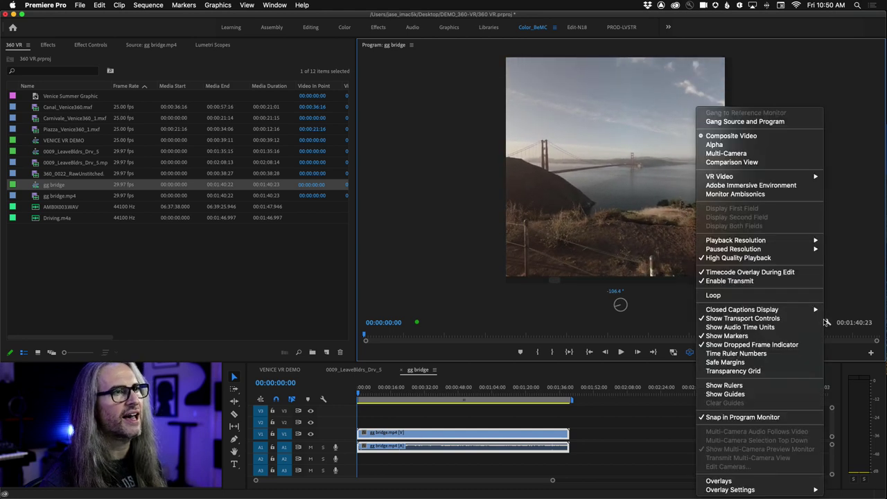
{"action": "mouse_move", "coordinate": [755, 177]}
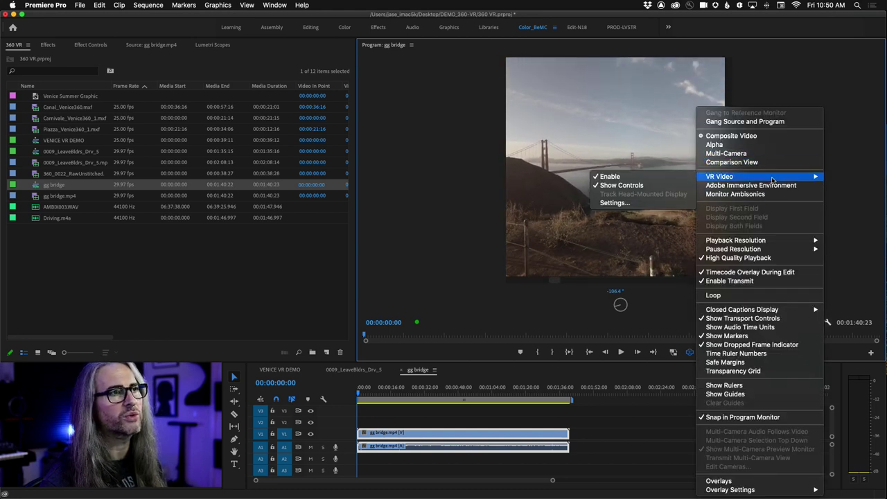
{"action": "left_click", "coordinate": [642, 203]}
{"action": "left_click_drag", "start_coordinate": [434, 220], "coordinate": [413, 98]}
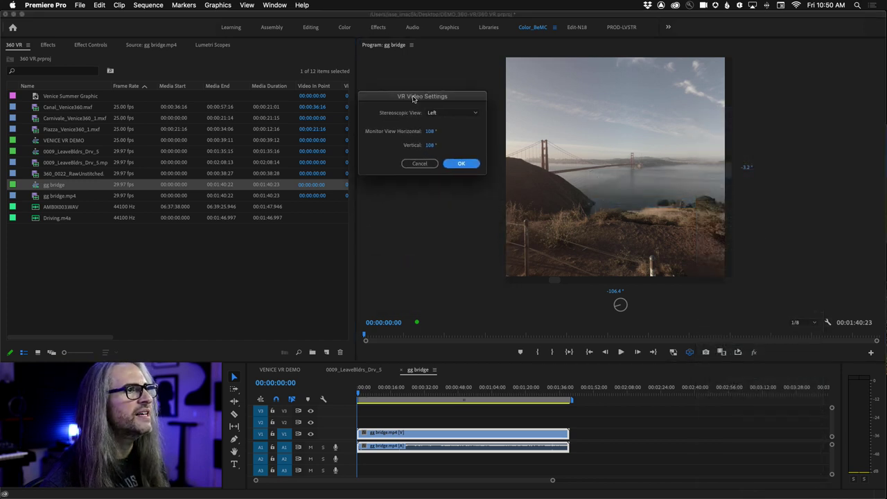
{"action": "left_click", "coordinate": [461, 114]}
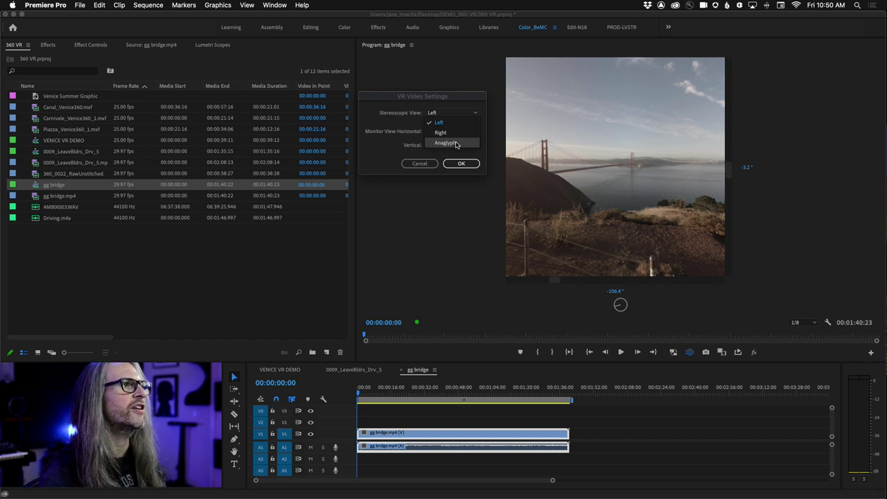
{"action": "left_click", "coordinate": [455, 143]}
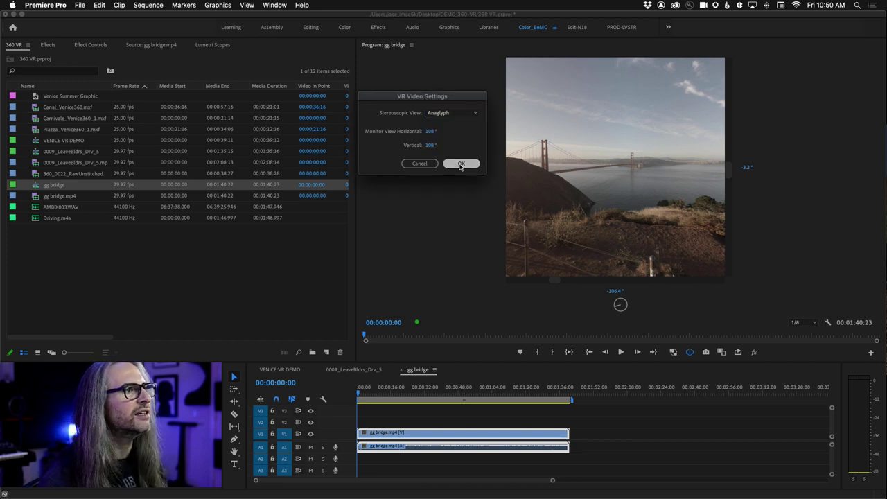
{"action": "left_click", "coordinate": [461, 164]}
{"action": "left_click_drag", "start_coordinate": [559, 220], "coordinate": [793, 205]}
{"action": "left_click_drag", "start_coordinate": [660, 178], "coordinate": [621, 211]}
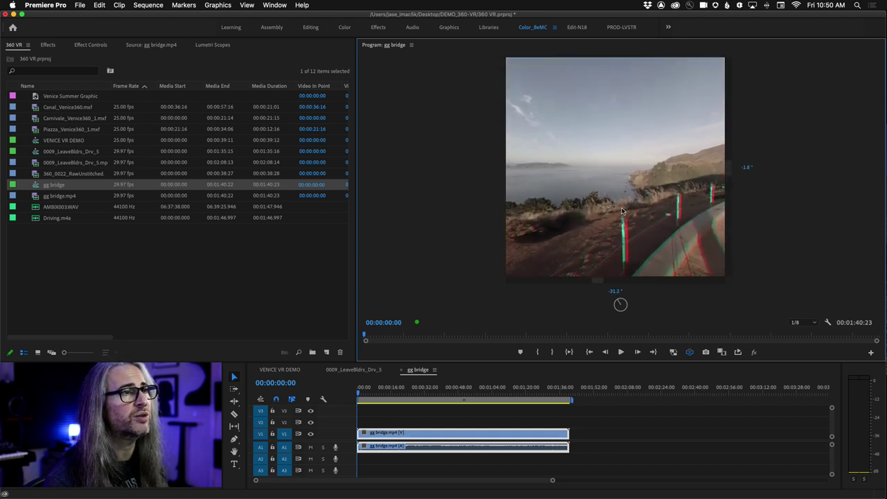
- Set the stereoscopic view back to Left and turn off the VR video display
{"action": "left_click", "coordinate": [828, 322]}
{"action": "mouse_move", "coordinate": [721, 176]}
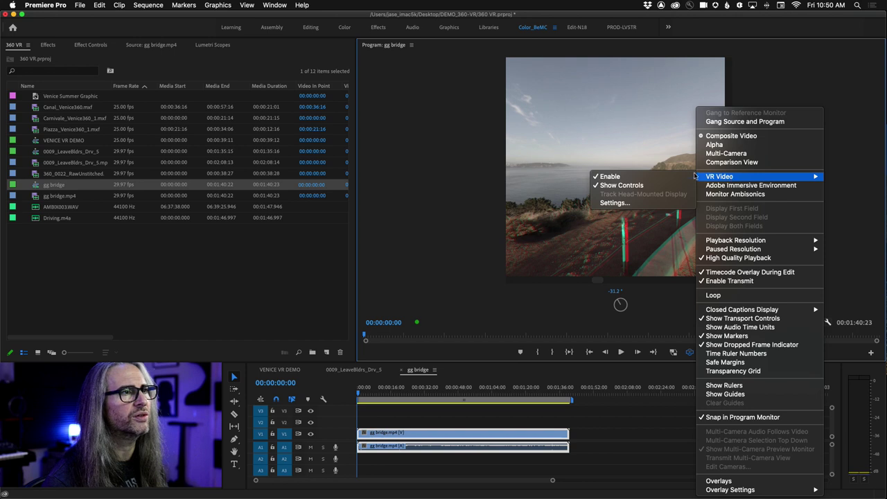
{"action": "left_click", "coordinate": [610, 203]}
{"action": "left_click", "coordinate": [460, 235]}
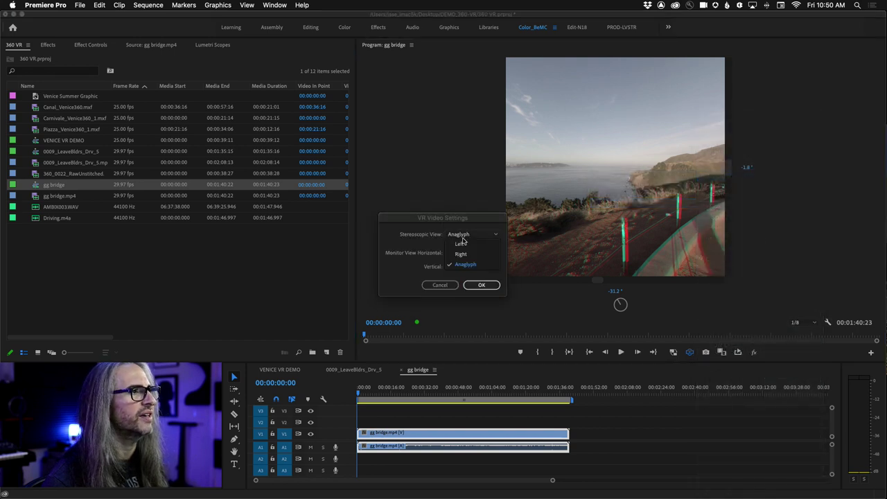
{"action": "left_click", "coordinate": [463, 242]}
{"action": "left_click", "coordinate": [482, 284]}
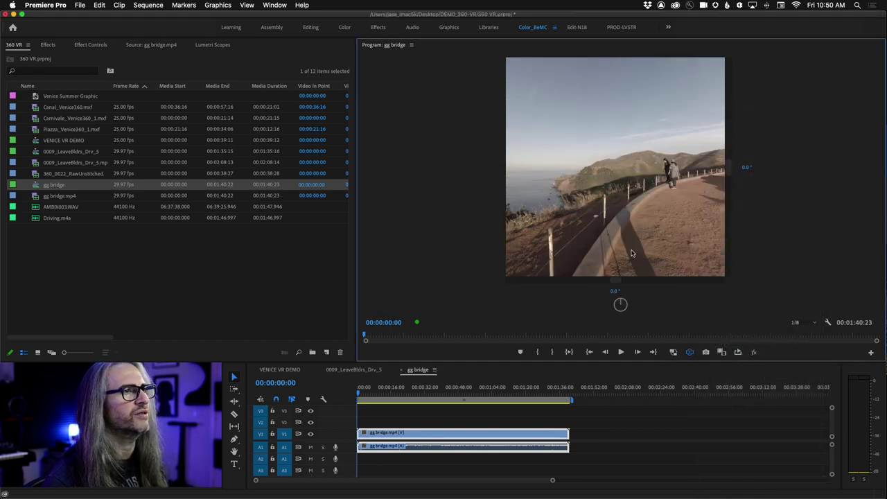
{"action": "left_click", "coordinate": [689, 352]}
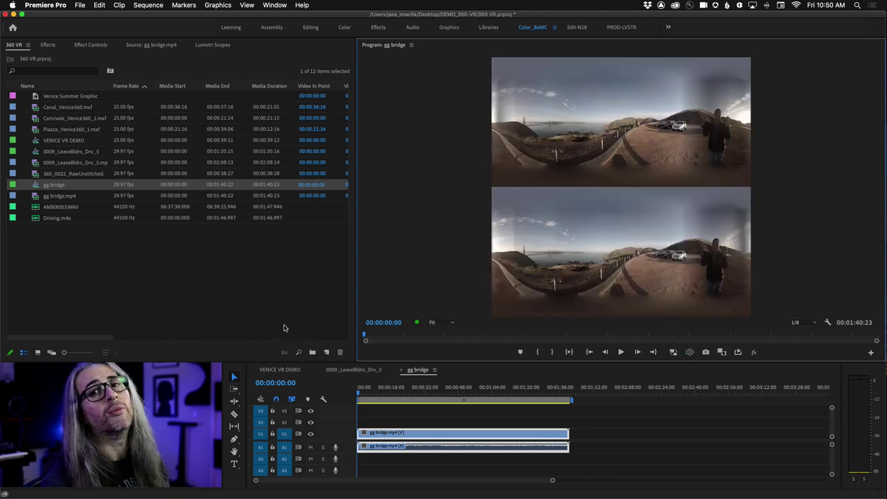
- Put AMBIX003.WAV on new track A4 and enlarge A4 in the maximized timeline to check its waveform
{"action": "left_click", "coordinate": [40, 208]}
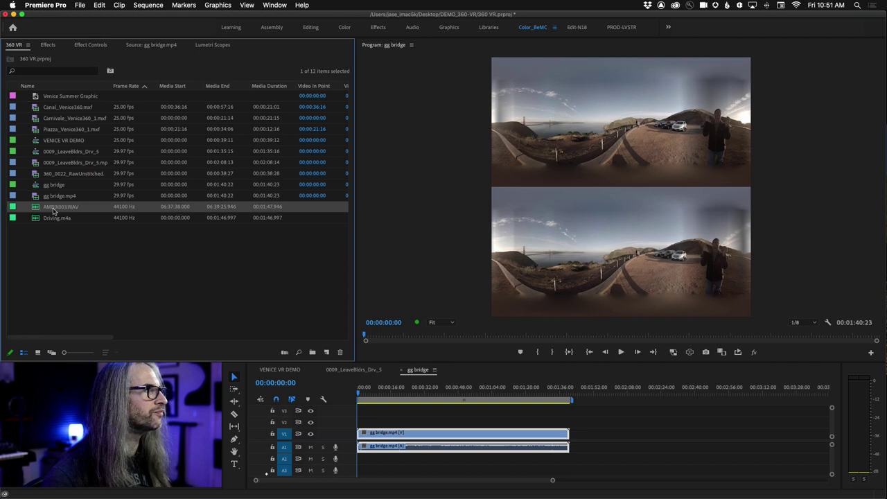
{"action": "left_click_drag", "start_coordinate": [37, 209], "coordinate": [374, 461]}
{"action": "key", "text": "minus"}
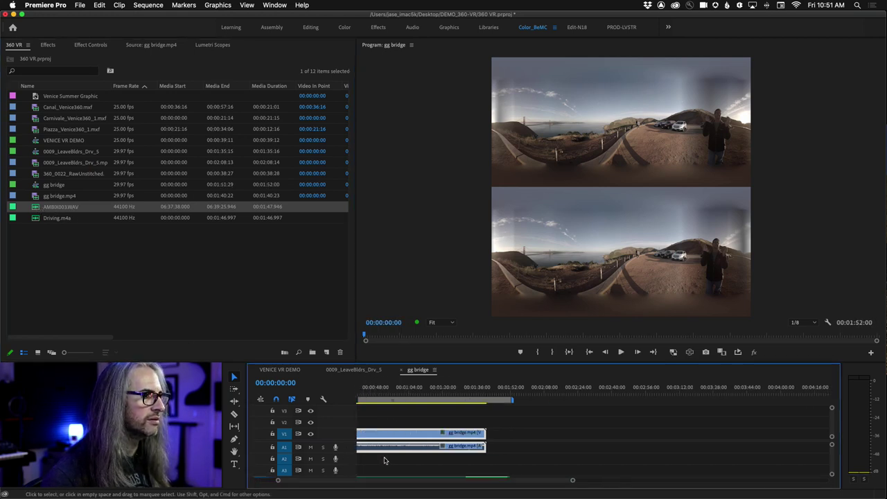
{"action": "scroll", "coordinate": [384, 460], "scroll_direction": "down", "scroll_amount": 3}
{"action": "key", "text": "grave"}
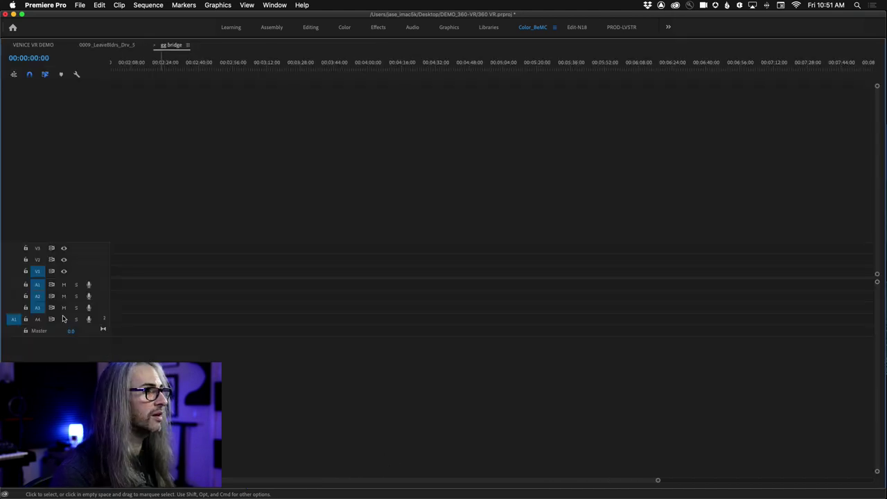
{"action": "scroll", "coordinate": [135, 313], "scroll_direction": "up", "scroll_amount": 3}
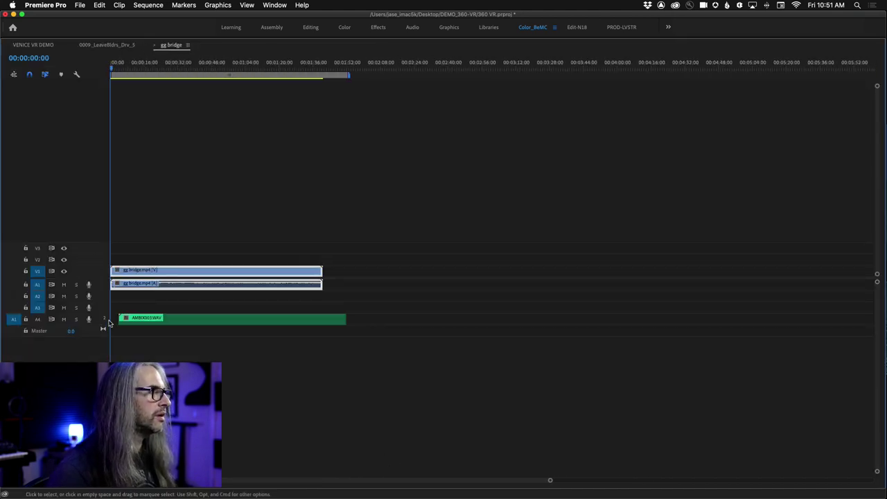
{"action": "left_click_drag", "start_coordinate": [100, 325], "coordinate": [120, 343]}
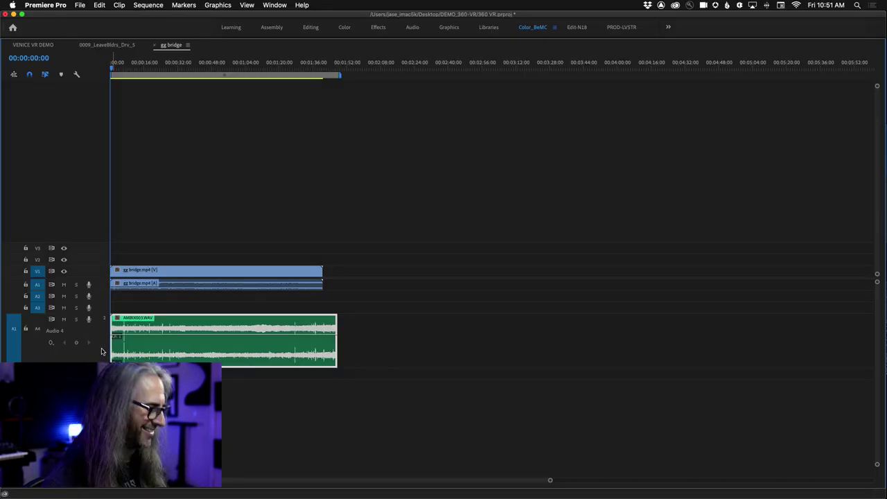
{"action": "key", "text": "grave"}
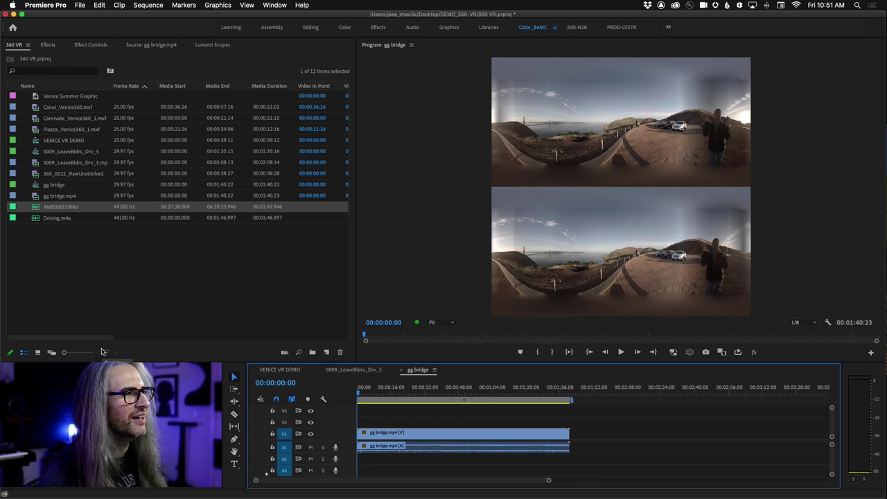
- Remove the gg bridge clips and sequence, return to 0009_LeaveBldrs_Drv_5, and open the Premiere Pro menu
{"action": "key", "text": "Delete"}
{"action": "key", "text": "super+z"}
{"action": "key", "text": "super+z"}
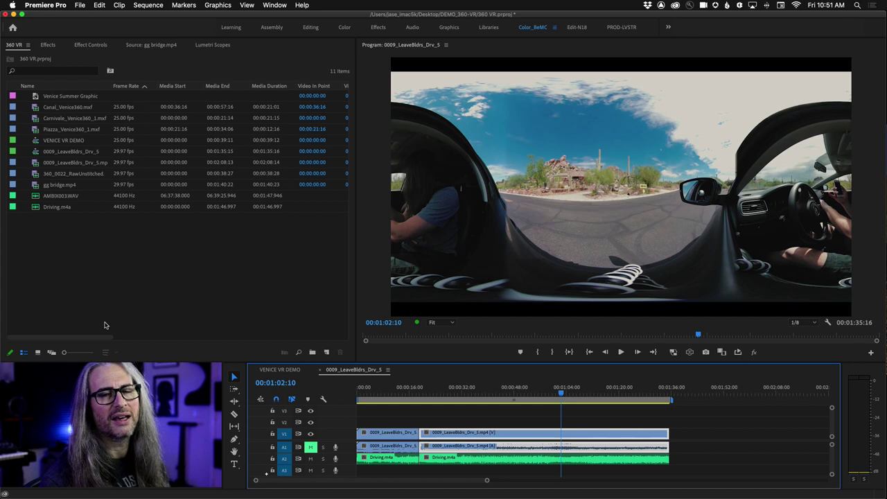
{"action": "left_click", "coordinate": [54, 4]}
{"action": "mouse_move", "coordinate": [49, 30]}
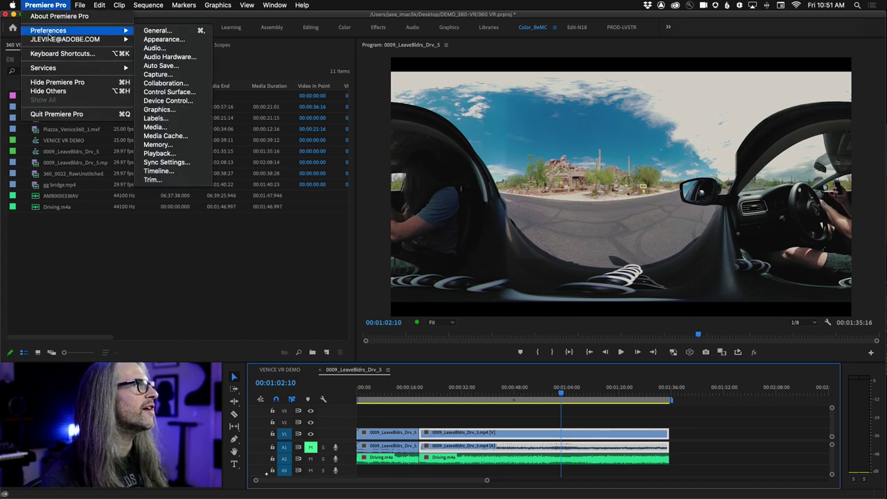
{"action": "left_click", "coordinate": [172, 172]}
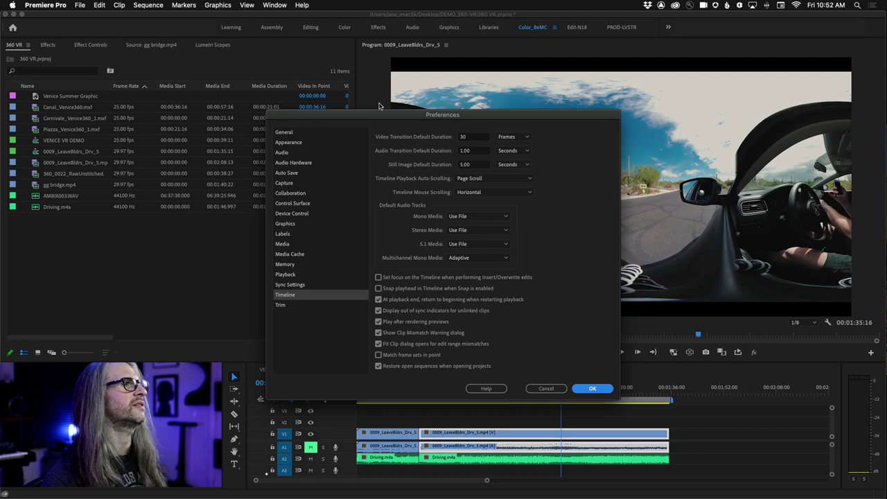
{"action": "left_click_drag", "start_coordinate": [393, 115], "coordinate": [420, 68]}
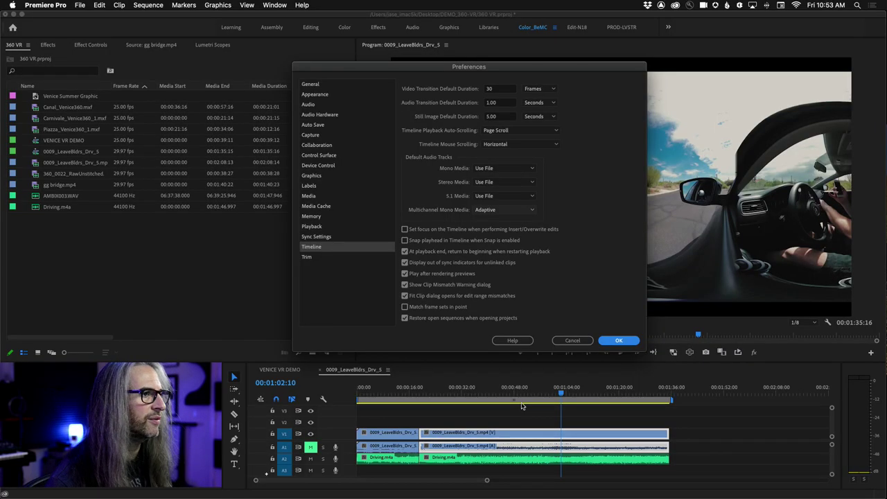
{"action": "left_click", "coordinate": [573, 340]}
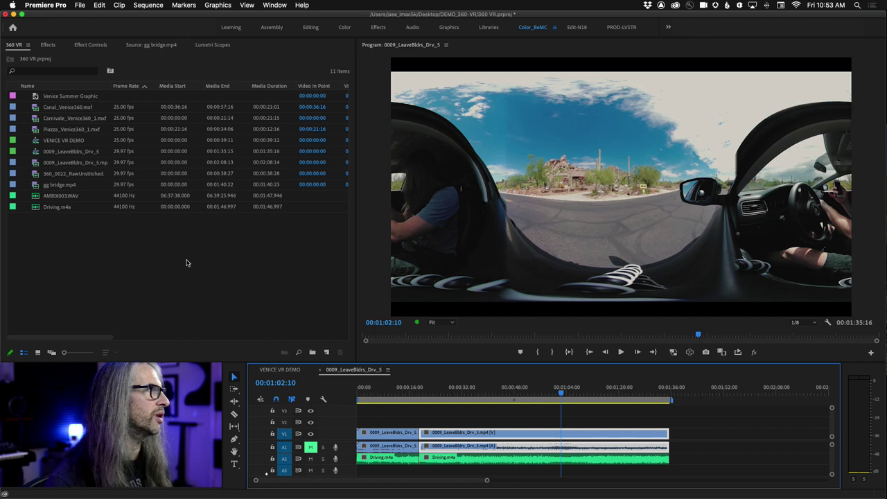
- Maximize the Project panel and inspect the 2880x2880, 3840x1920 and 3840x2160 clips' formats
{"action": "key", "text": "grave"}
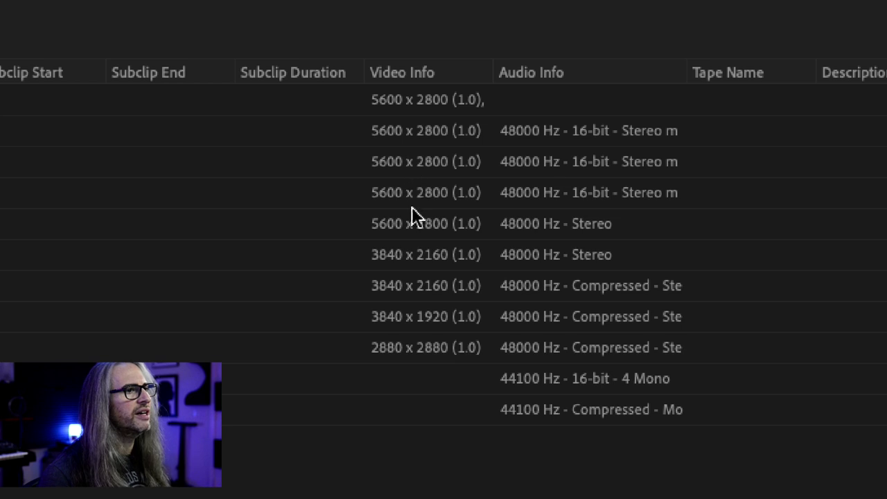
{"action": "left_click", "coordinate": [402, 349]}
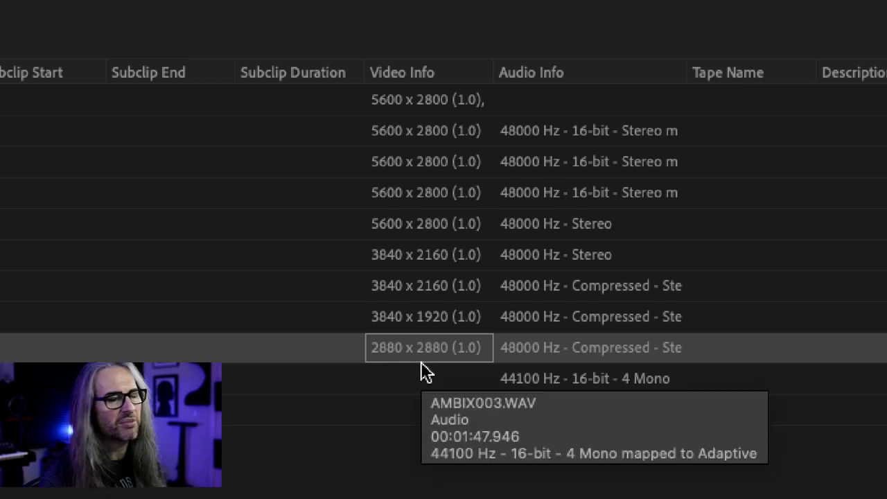
{"action": "left_click", "coordinate": [415, 324]}
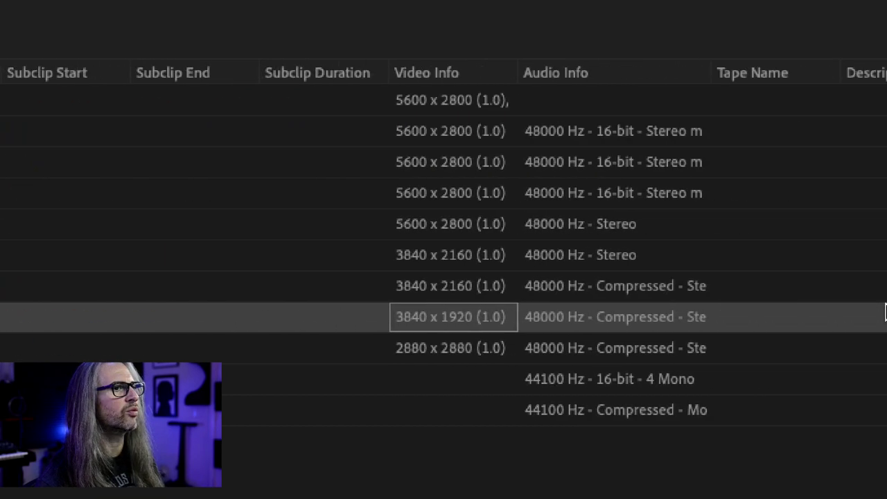
{"action": "mouse_move", "coordinate": [426, 331]}
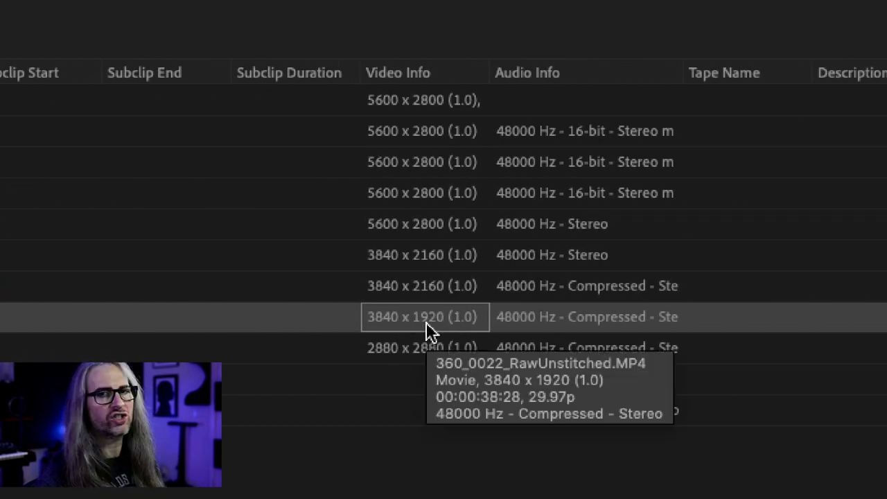
{"action": "left_click", "coordinate": [411, 286]}
{"action": "left_click", "coordinate": [410, 256]}
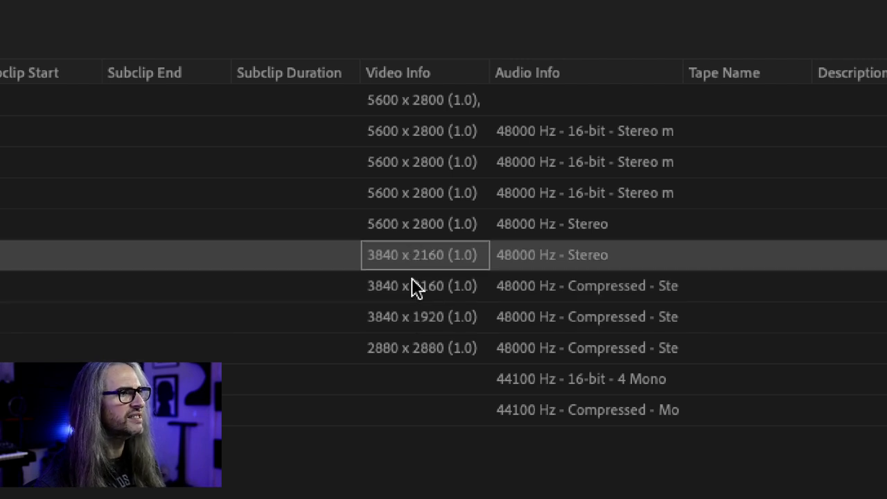
{"action": "left_click", "coordinate": [412, 277]}
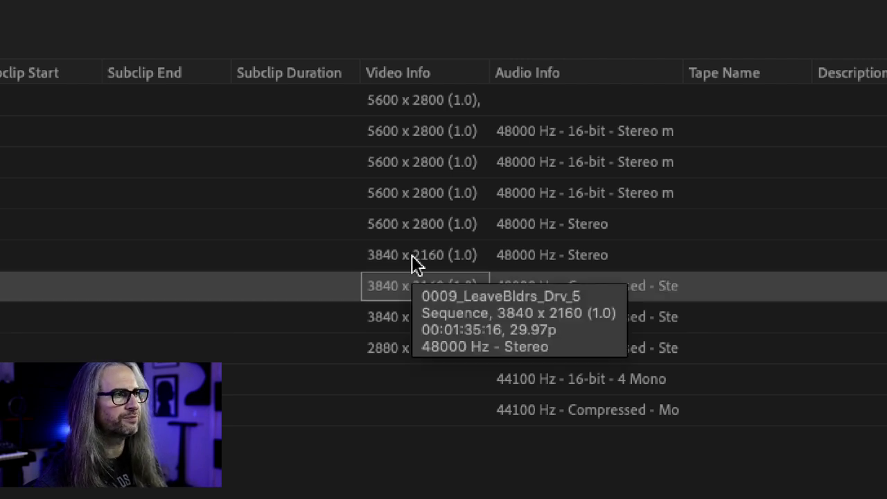
- Step through the 5600x2800 Stereo clips, then restore the full editing workspace
{"action": "left_click", "coordinate": [411, 255]}
{"action": "left_click", "coordinate": [407, 226]}
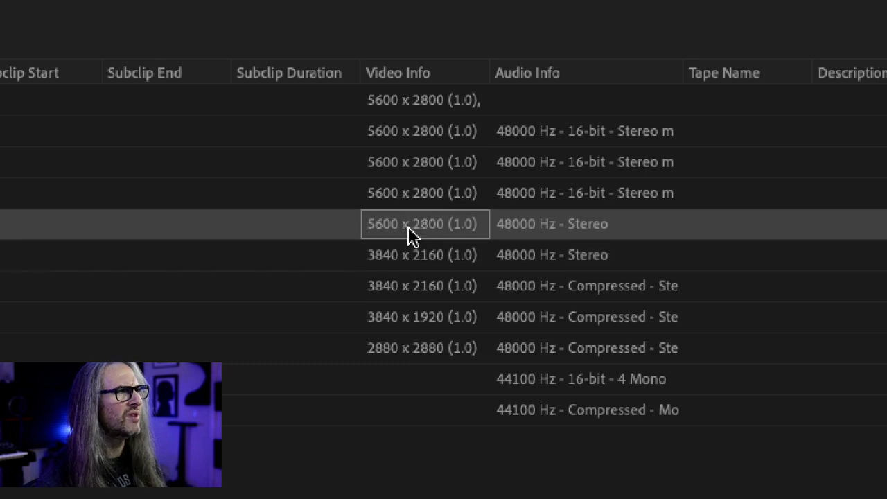
{"action": "left_click", "coordinate": [394, 193]}
{"action": "left_click", "coordinate": [388, 163]}
{"action": "left_click", "coordinate": [386, 135]}
{"action": "left_click", "coordinate": [389, 97]}
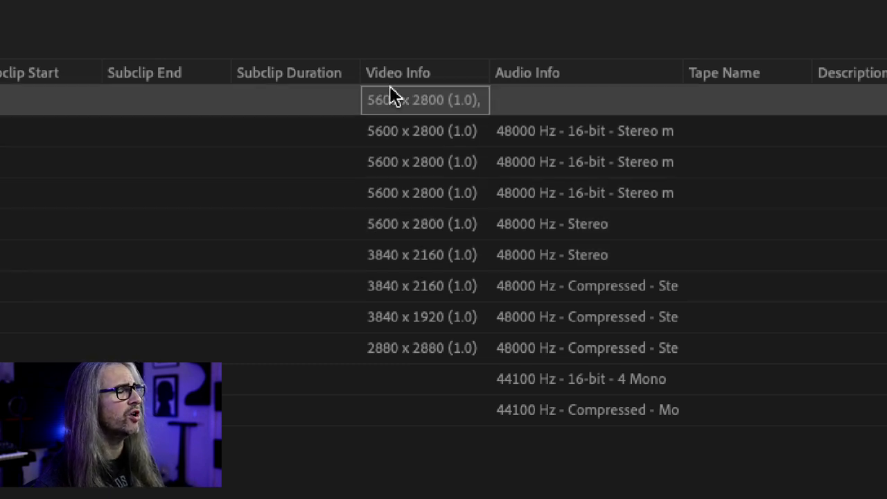
{"action": "mouse_move", "coordinate": [426, 374]}
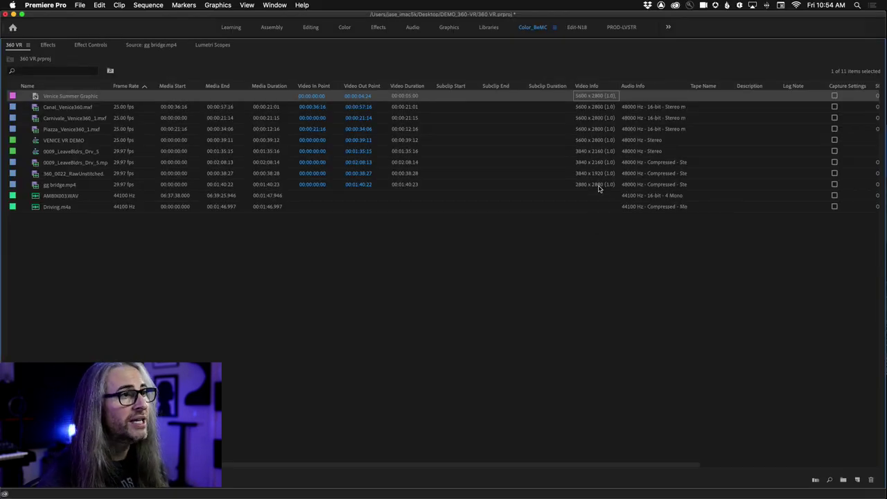
{"action": "mouse_move", "coordinate": [599, 188]}
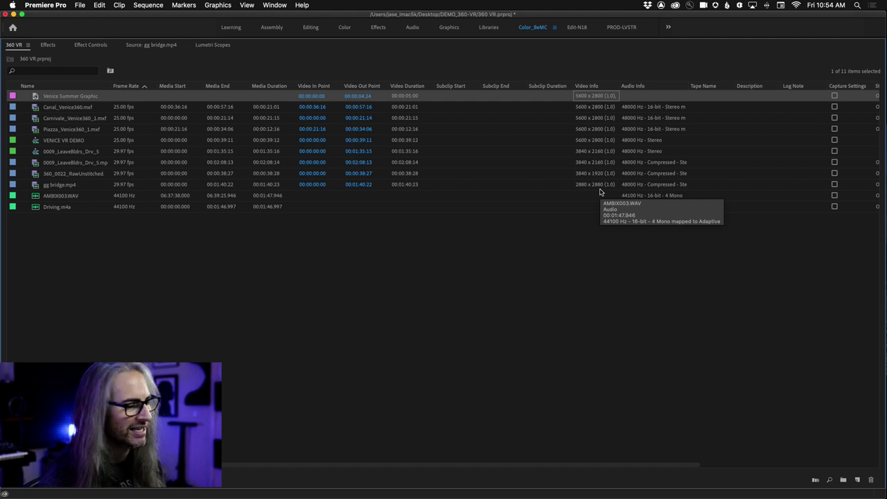
{"action": "key", "text": "grave"}
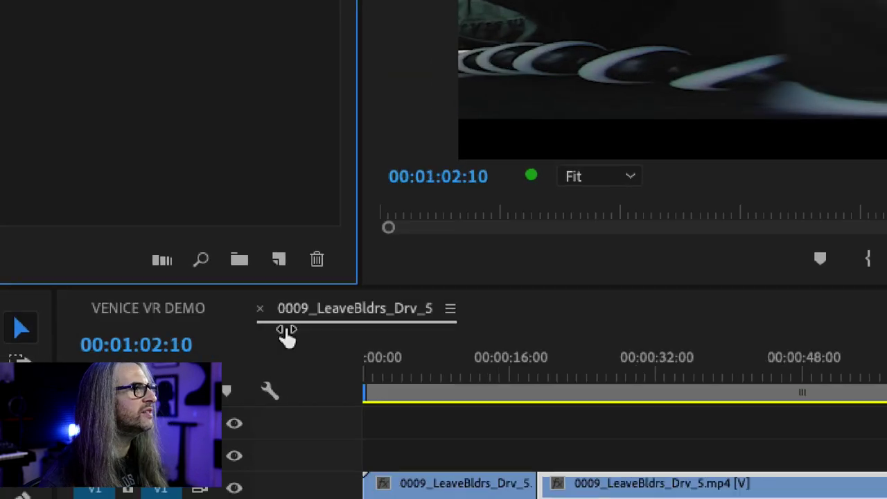
- Start a new sequence and expand the VR presets to Stereoscopic 29.97 2880x2880 - Ambisonics
{"action": "left_click", "coordinate": [281, 263]}
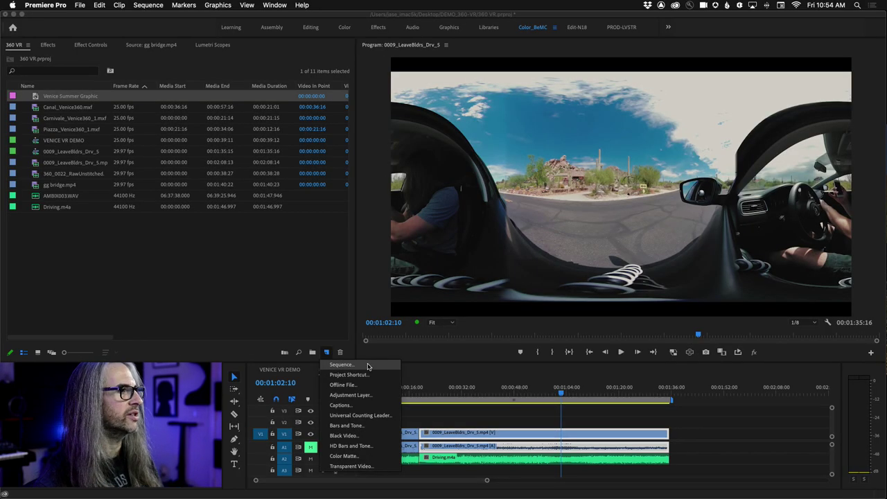
{"action": "left_click", "coordinate": [395, 297]}
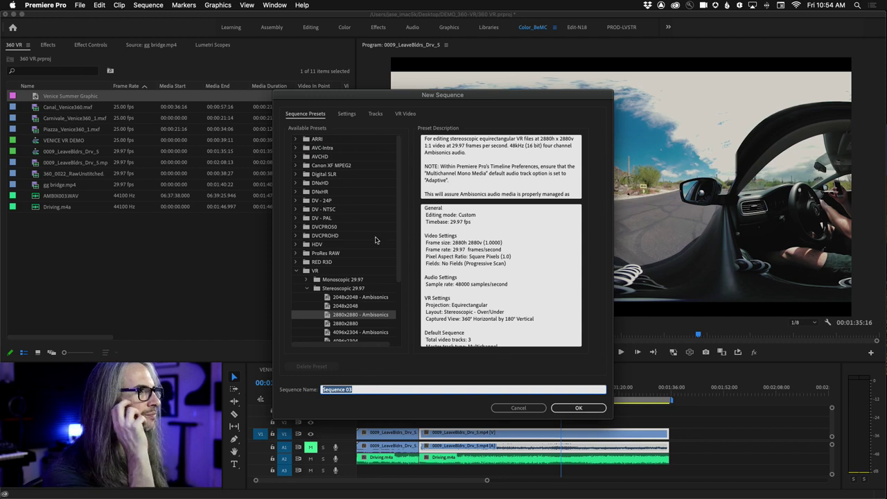
{"action": "left_click", "coordinate": [296, 291]}
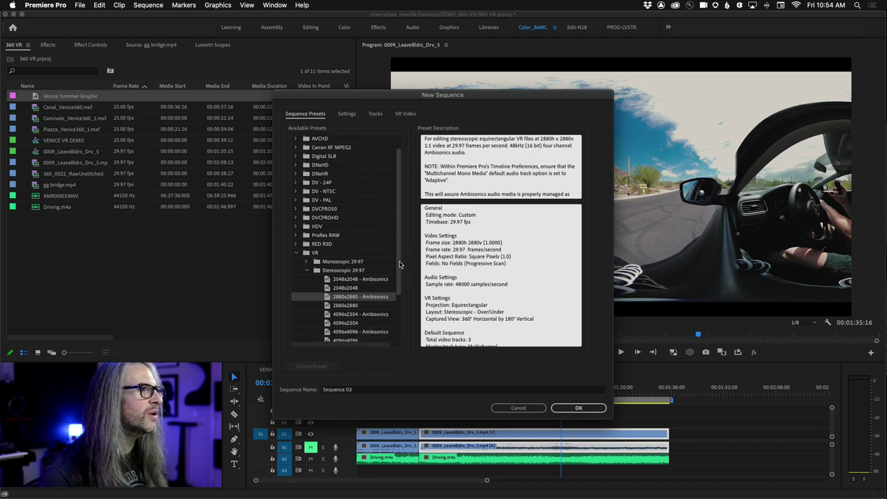
{"action": "scroll", "coordinate": [296, 291], "scroll_direction": "down", "scroll_amount": 3}
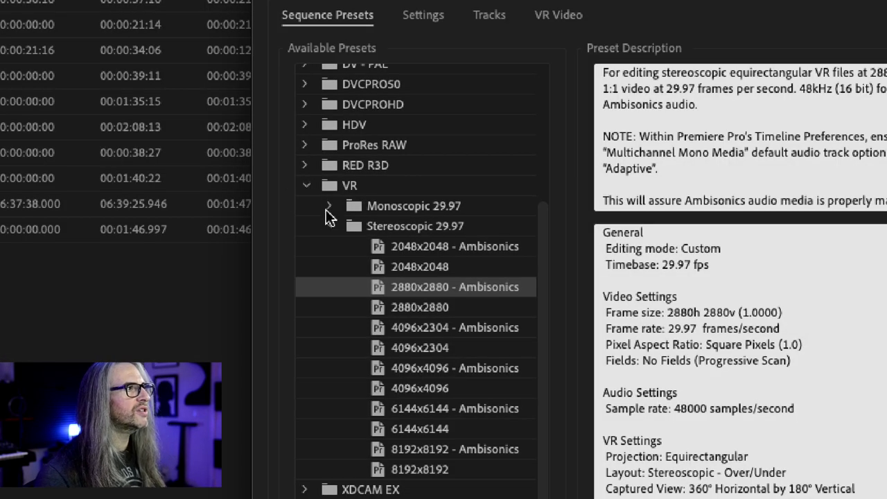
{"action": "left_click", "coordinate": [305, 185]}
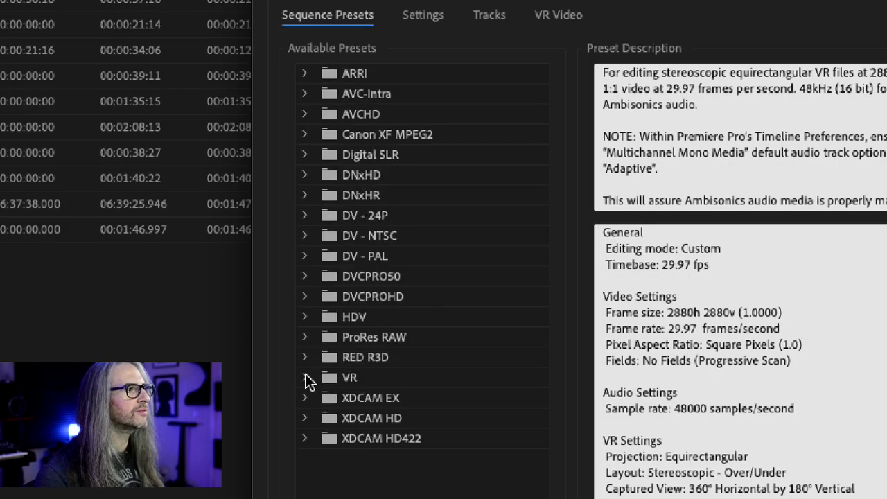
{"action": "left_click", "coordinate": [305, 379]}
{"action": "scroll", "coordinate": [545, 255], "scroll_direction": "down", "scroll_amount": 5}
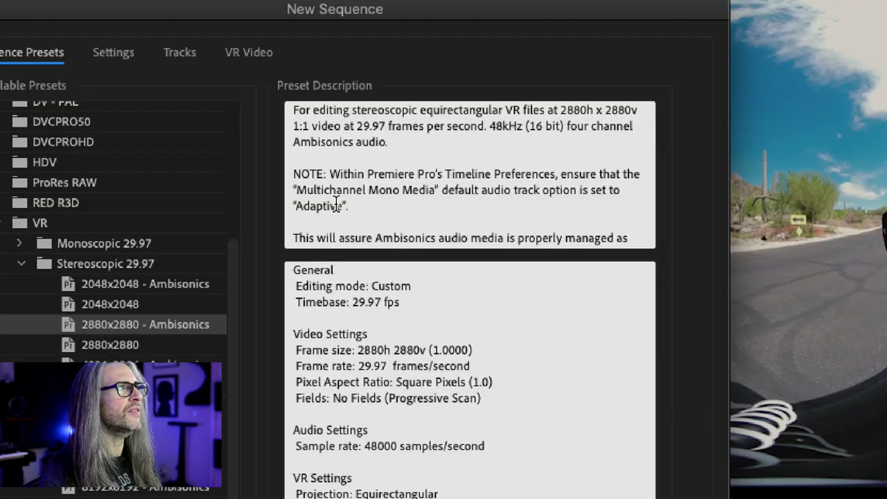
- Read the preset description, including the note about multichannel mono media
{"action": "left_click_drag", "start_coordinate": [424, 166], "coordinate": [442, 171]}
{"action": "left_click_drag", "start_coordinate": [335, 184], "coordinate": [405, 206]}
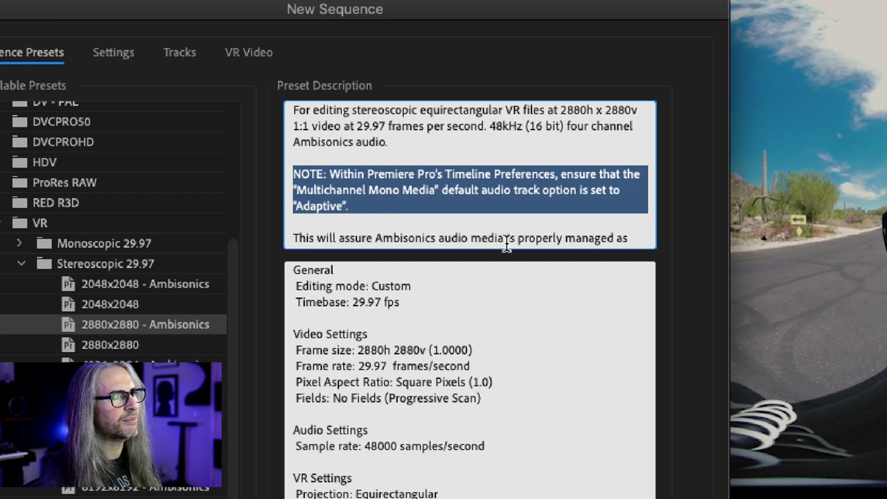
{"action": "left_click", "coordinate": [471, 226]}
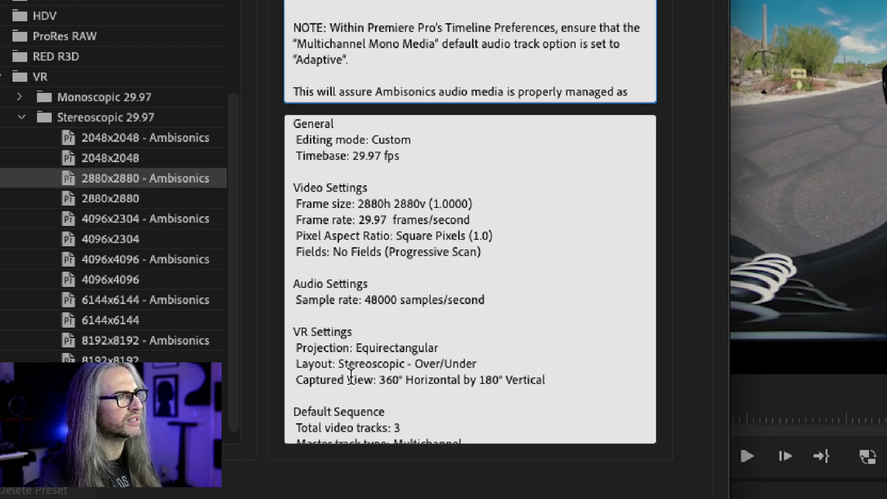
{"action": "scroll", "coordinate": [452, 385], "scroll_direction": "down", "scroll_amount": 3}
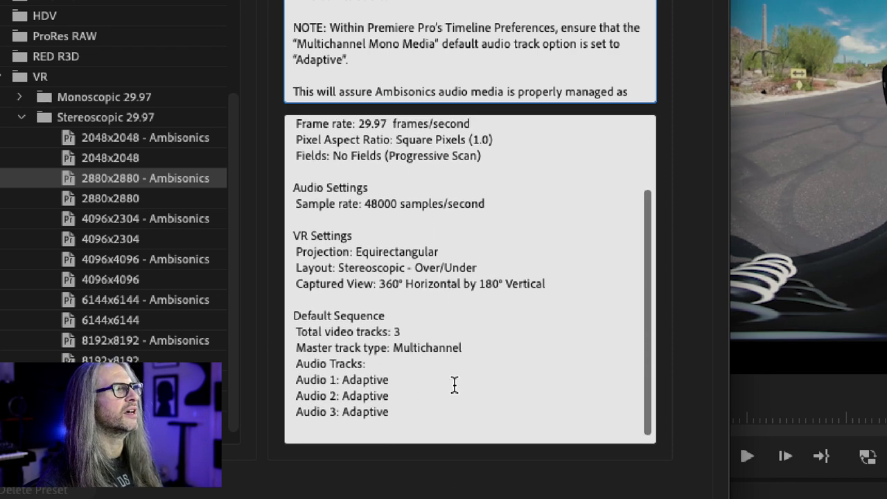
{"action": "scroll", "coordinate": [454, 385], "scroll_direction": "down", "scroll_amount": 1}
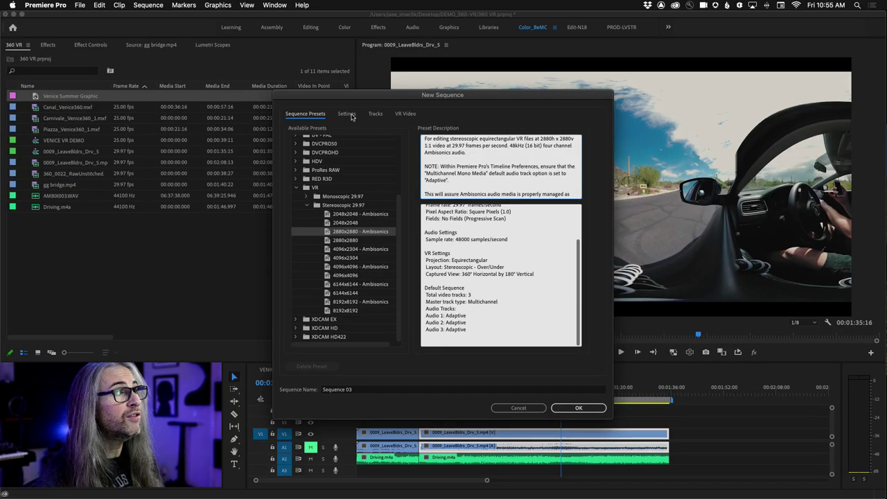
- Review the Settings and Tracks pages, keep the Master as Multichannel, and view the VR Video properties
{"action": "left_click", "coordinate": [346, 114]}
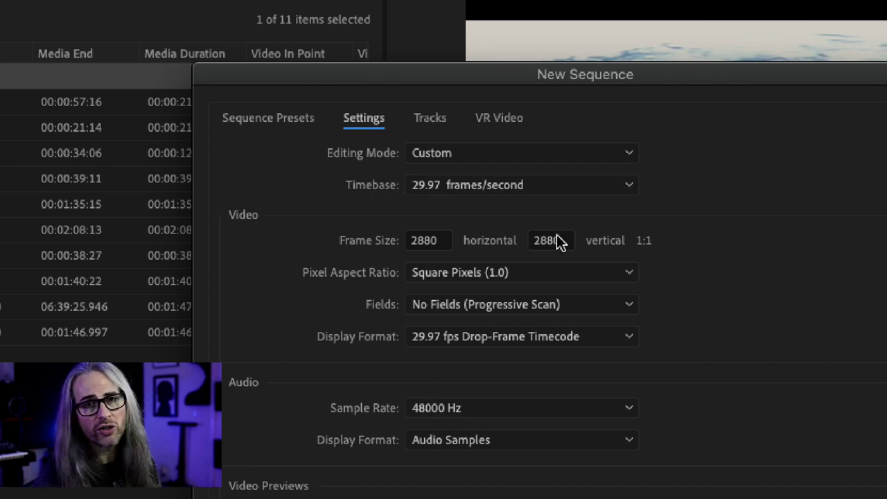
{"action": "left_click", "coordinate": [432, 125]}
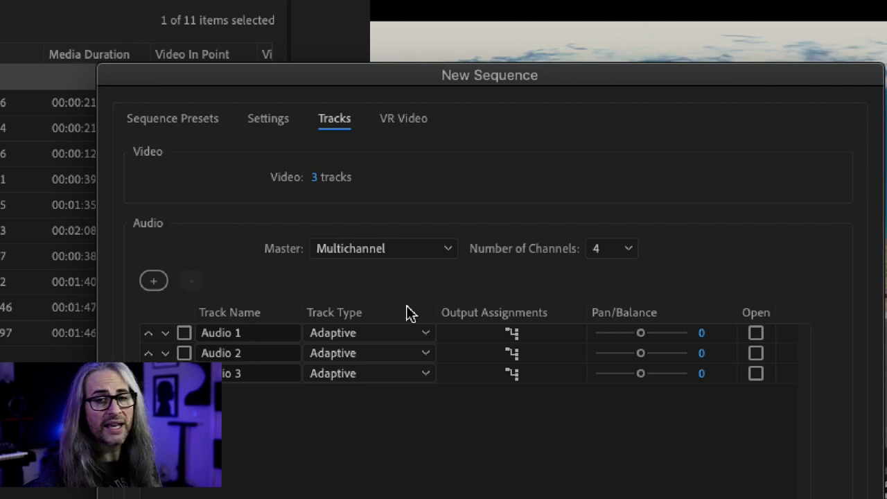
{"action": "left_click", "coordinate": [364, 254]}
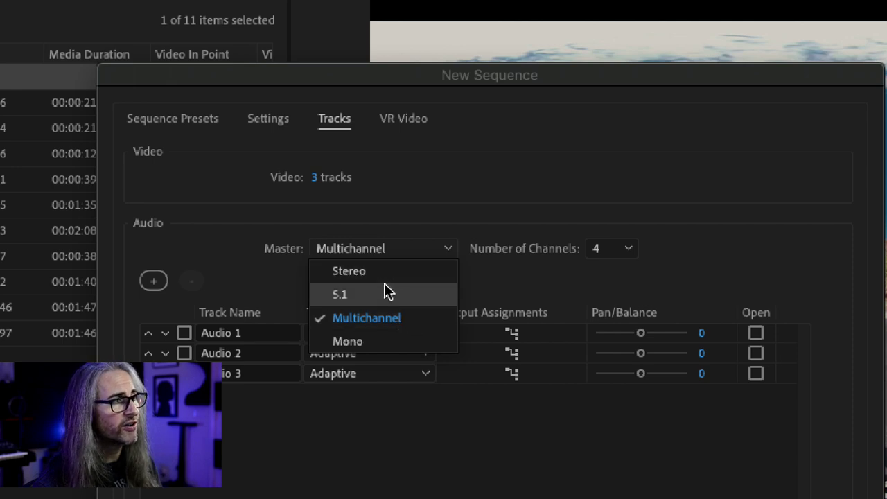
{"action": "left_click", "coordinate": [588, 267]}
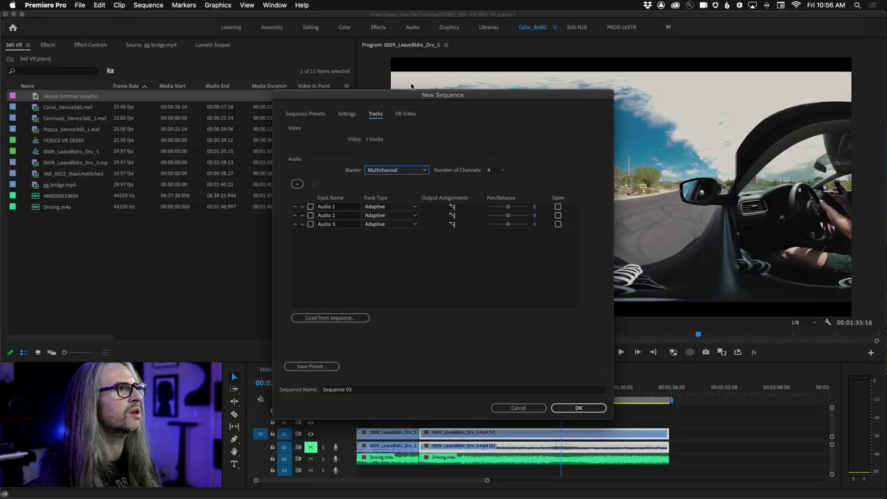
{"action": "left_click", "coordinate": [403, 56]}
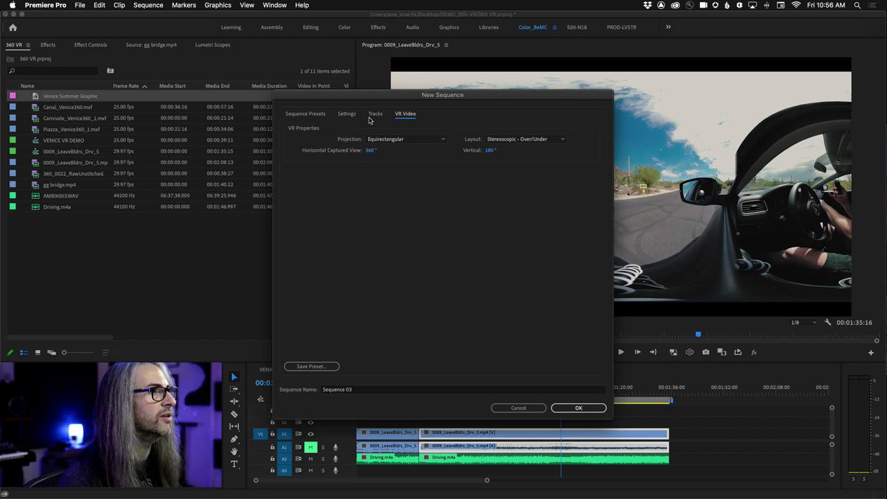
- Create the new sequence named 'SF VR' and select gg bridge.mp4 in the Project panel
{"action": "left_click", "coordinate": [390, 392]}
{"action": "type", "text": "SF VR"}
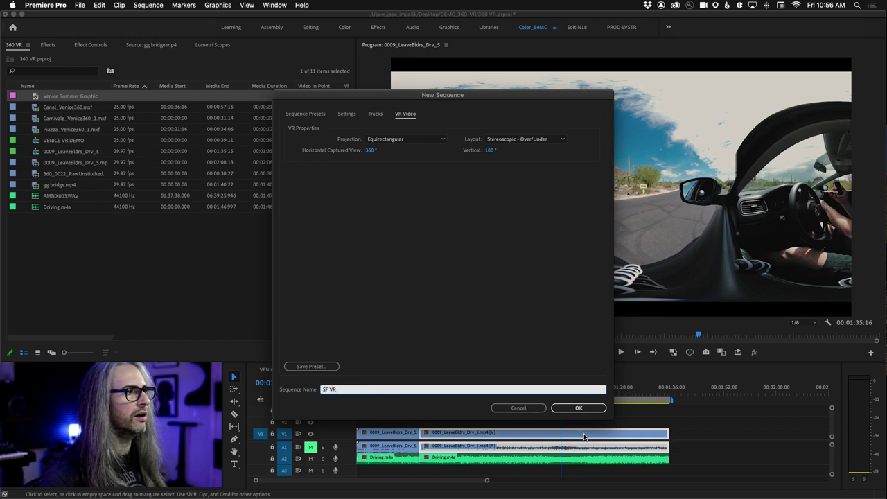
{"action": "left_click", "coordinate": [574, 408]}
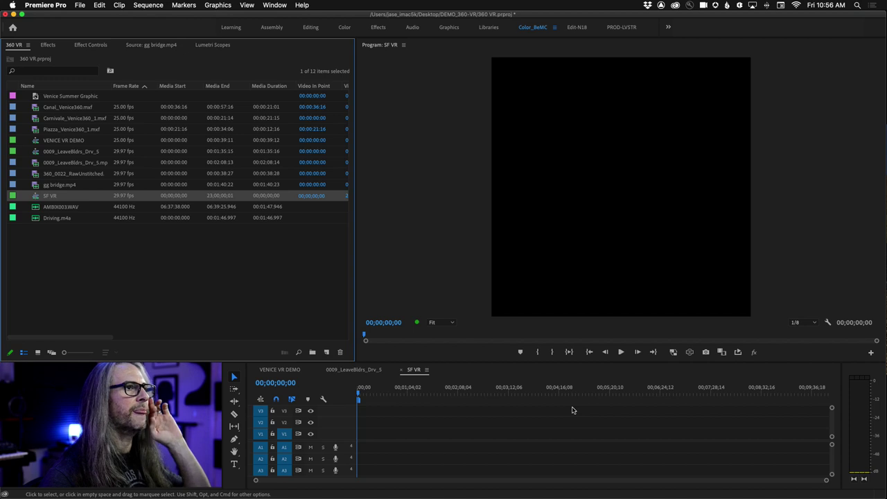
{"action": "left_click", "coordinate": [38, 186]}
- Place gg bridge.mp4 at the start of SF VR on V1/A1, fit the timeline, and label it Mango
{"action": "left_click_drag", "start_coordinate": [269, 351], "coordinate": [355, 433]}
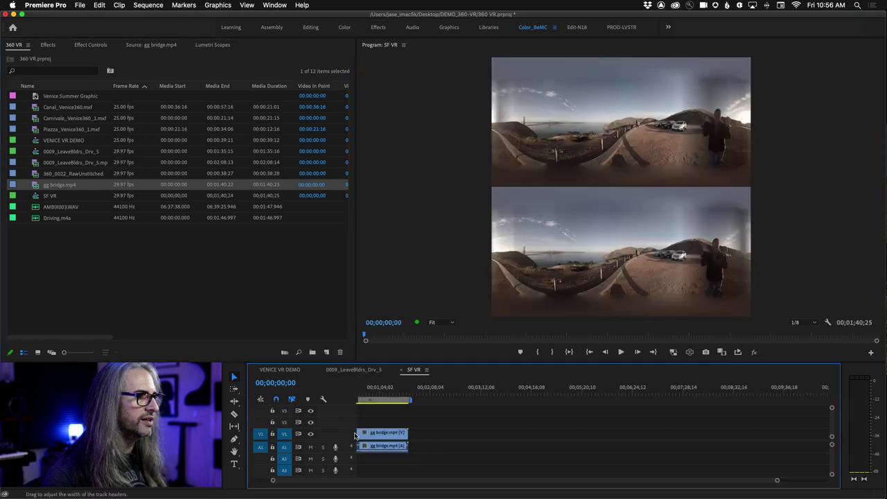
{"action": "key", "text": "backslash"}
{"action": "right_click", "coordinate": [394, 433]}
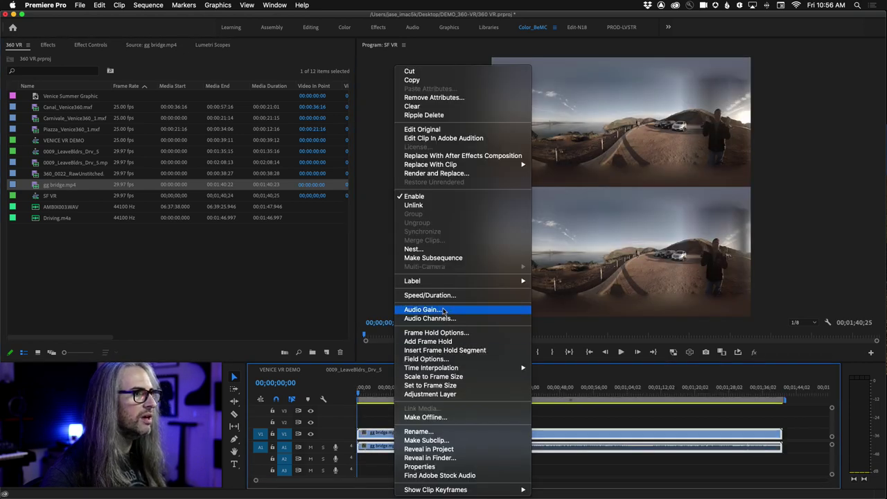
{"action": "mouse_move", "coordinate": [446, 282]}
{"action": "left_click", "coordinate": [550, 357]}
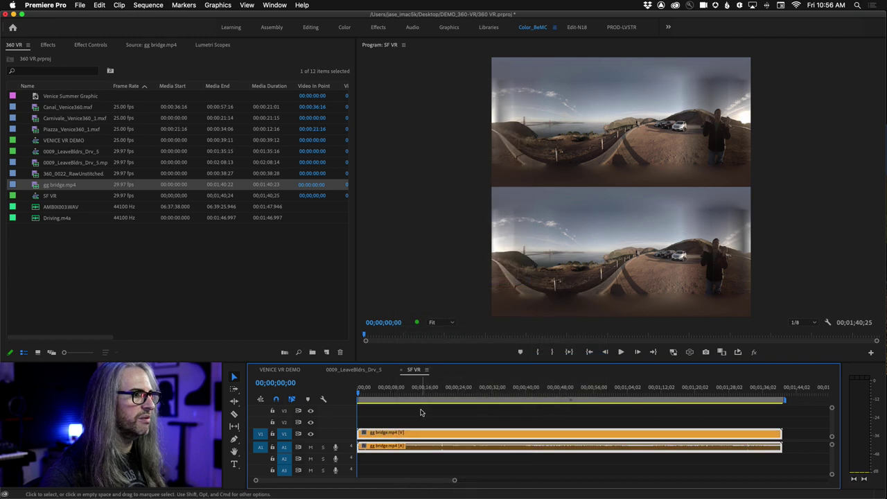
{"action": "left_click", "coordinate": [39, 208]}
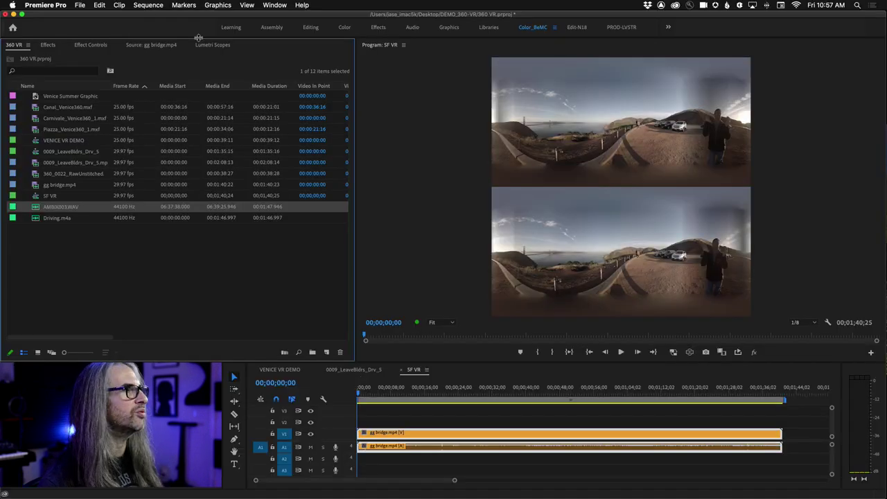
- Show the SF VR Audio Track Mixer, then switch back to the project's media bin
{"action": "left_click", "coordinate": [266, 4]}
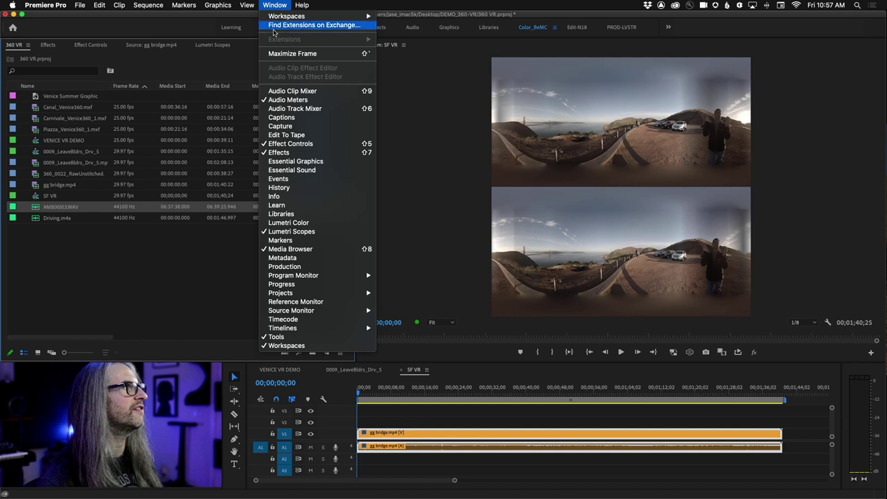
{"action": "left_click", "coordinate": [304, 109]}
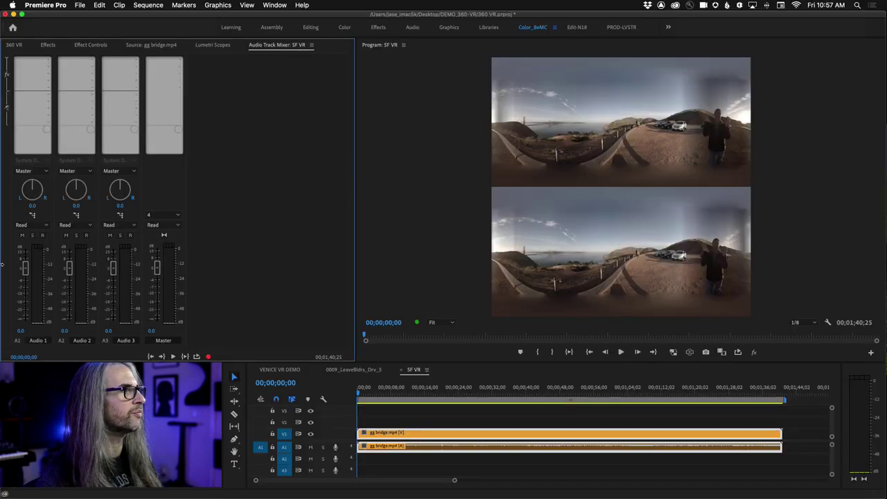
{"action": "left_click", "coordinate": [15, 46]}
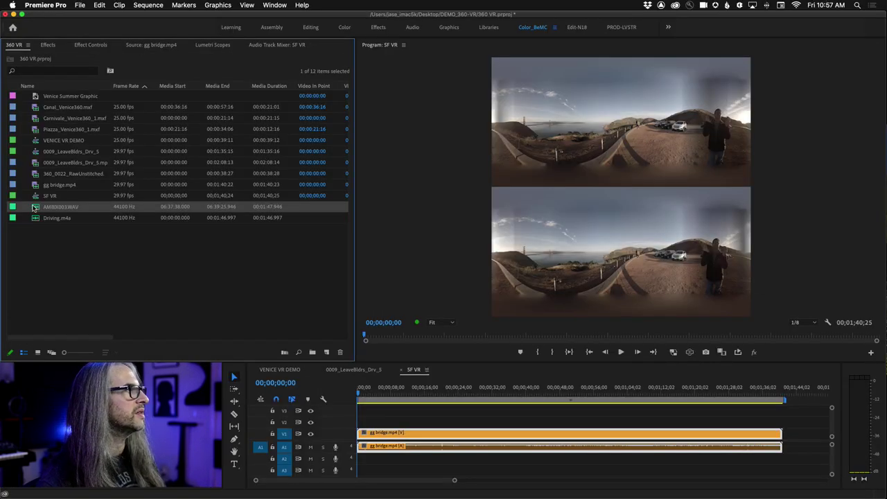
- Put AMBIX003.WAV on A2, enlarge A2 in a maximized timeline, and label the clip Rose
{"action": "left_click_drag", "start_coordinate": [356, 388], "coordinate": [336, 479]}
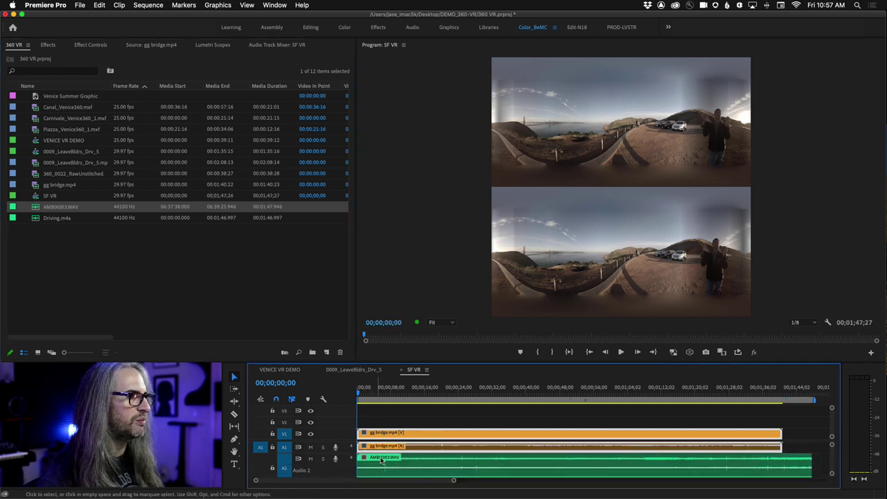
{"action": "key", "text": "grave"}
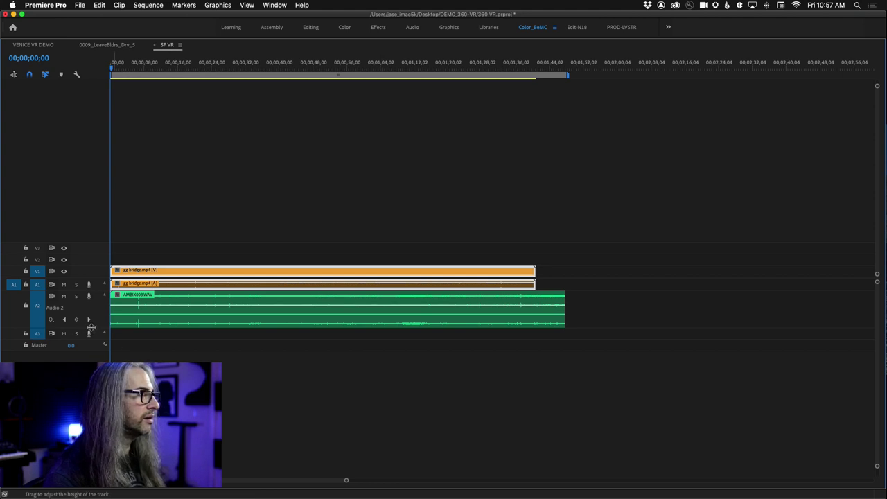
{"action": "left_click_drag", "start_coordinate": [91, 327], "coordinate": [90, 366]}
{"action": "right_click", "coordinate": [181, 304]}
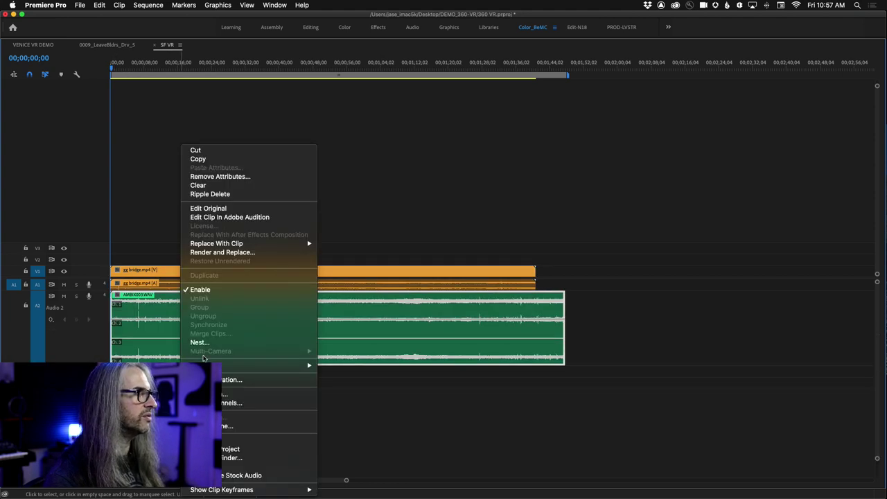
{"action": "mouse_move", "coordinate": [291, 365]}
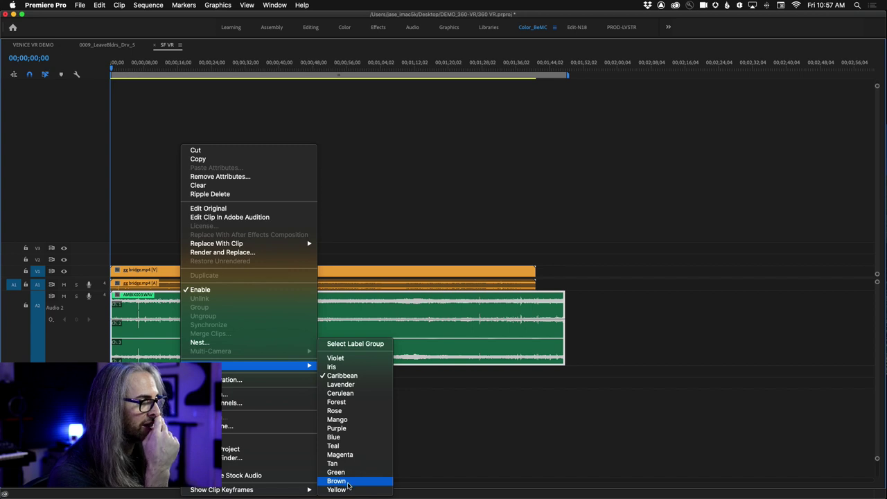
{"action": "left_click", "coordinate": [362, 412]}
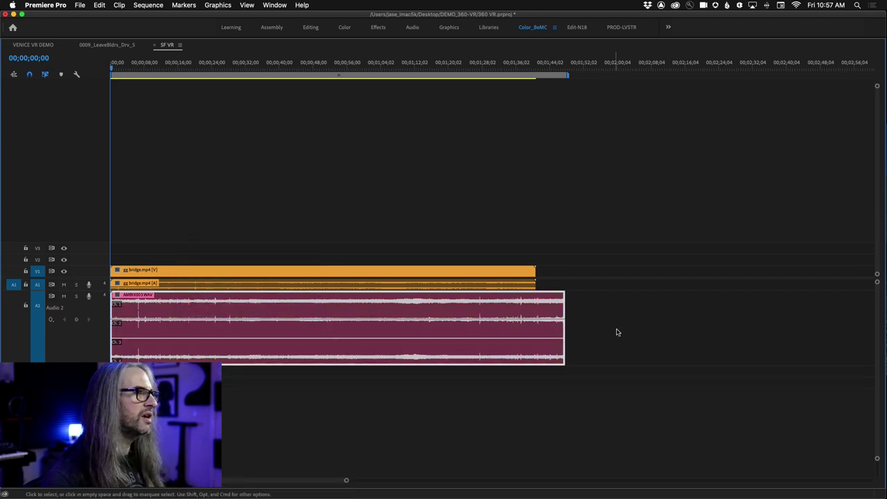
{"action": "left_click", "coordinate": [576, 333]}
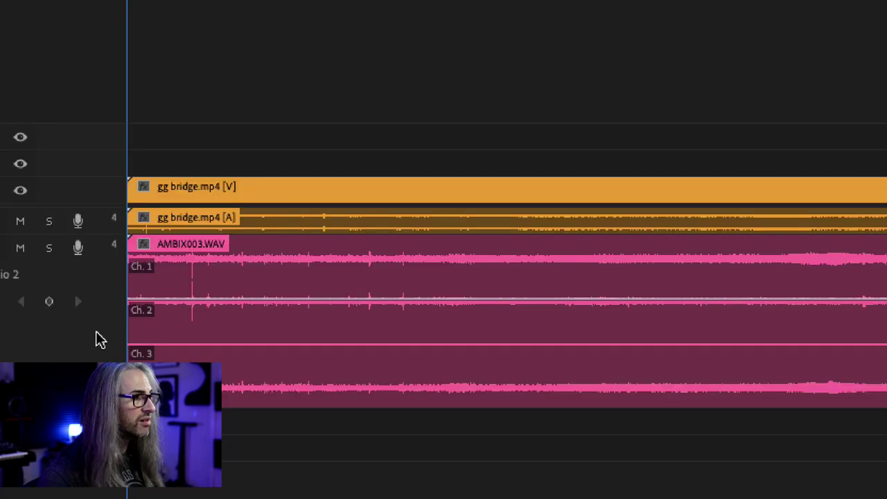
- Move AMBIX003.WAV about five seconds later to 00;00;08;26 and select it with the gg bridge clips
{"action": "left_click_drag", "start_coordinate": [168, 289], "coordinate": [263, 291]}
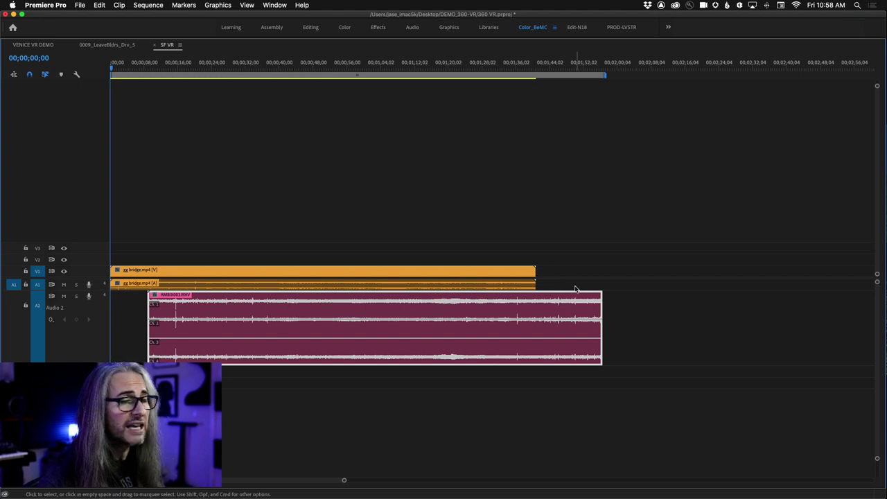
{"action": "left_click_drag", "start_coordinate": [575, 289], "coordinate": [494, 331]}
- Synchronize the selected AMBIX003.WAV and gg bridge clips by their audio
{"action": "right_click", "coordinate": [511, 289]}
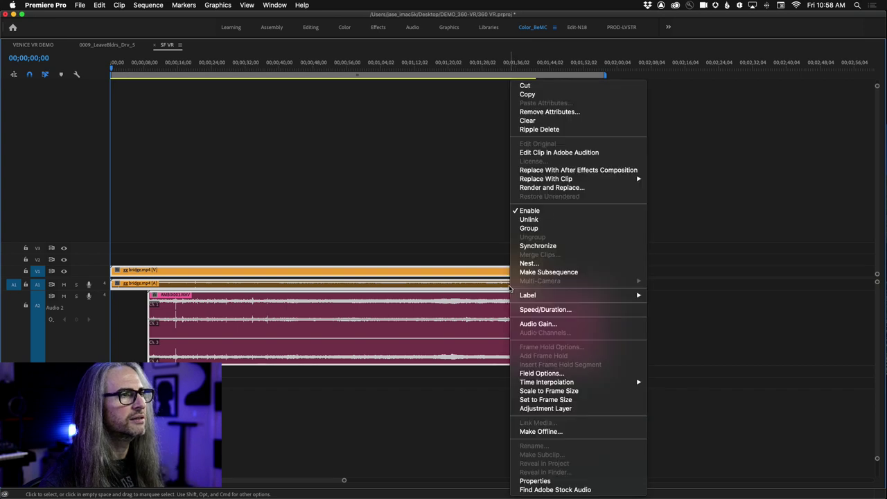
{"action": "left_click", "coordinate": [537, 247]}
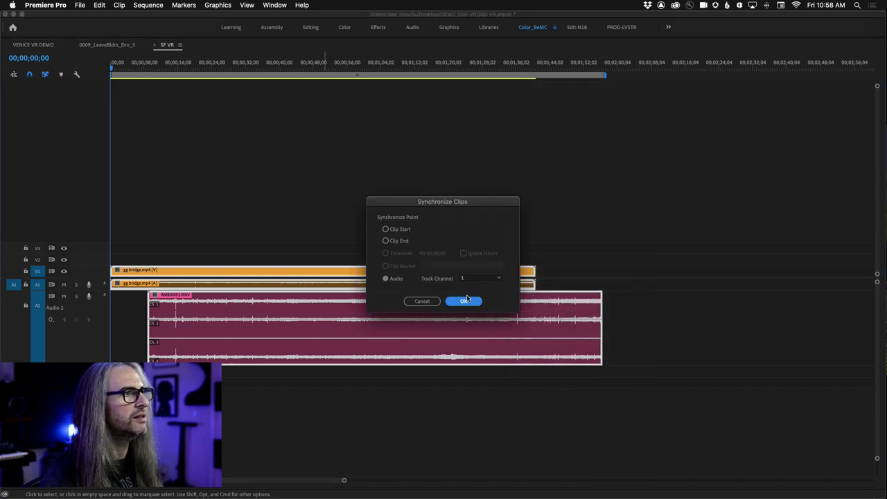
{"action": "left_click", "coordinate": [465, 300]}
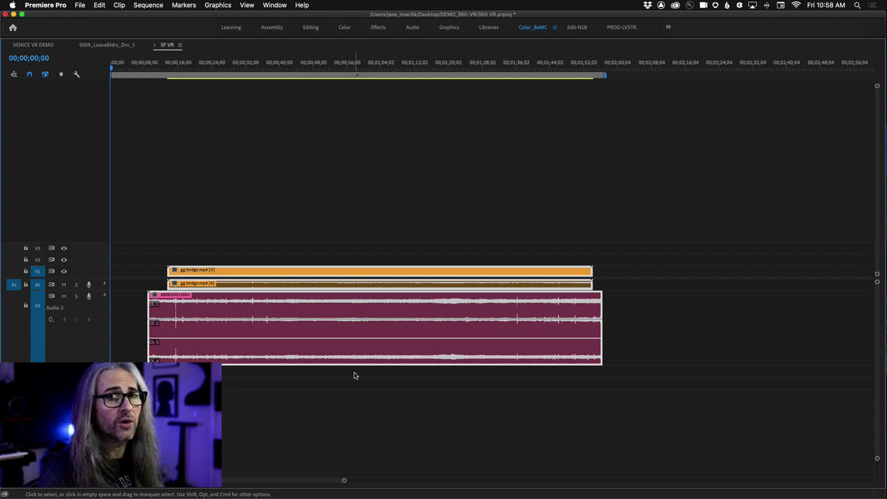
- Trim AMBIX003.WAV's end and start to match the gg bridge video, then restore the workspace
{"action": "left_click", "coordinate": [622, 332]}
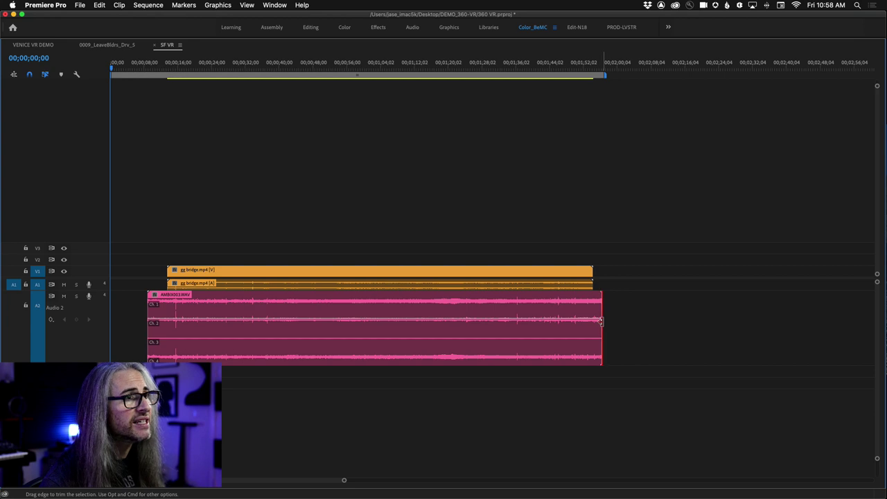
{"action": "left_click_drag", "start_coordinate": [600, 321], "coordinate": [594, 322]}
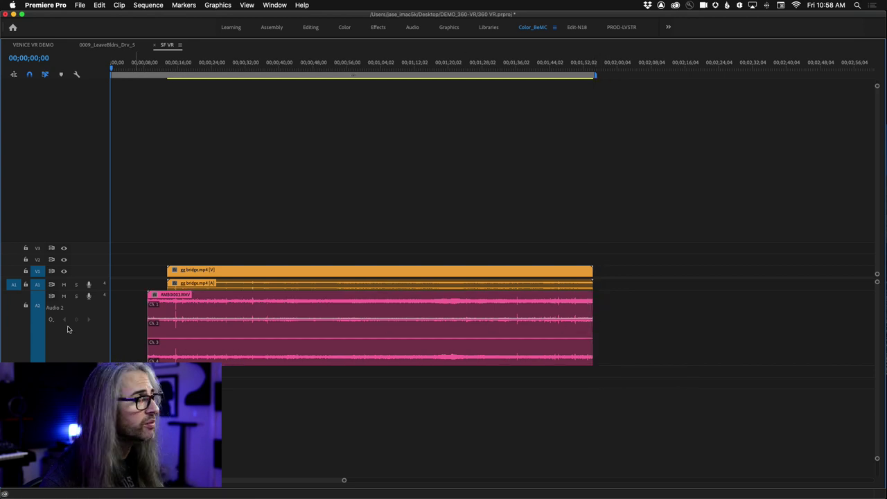
{"action": "left_click_drag", "start_coordinate": [151, 305], "coordinate": [166, 278]}
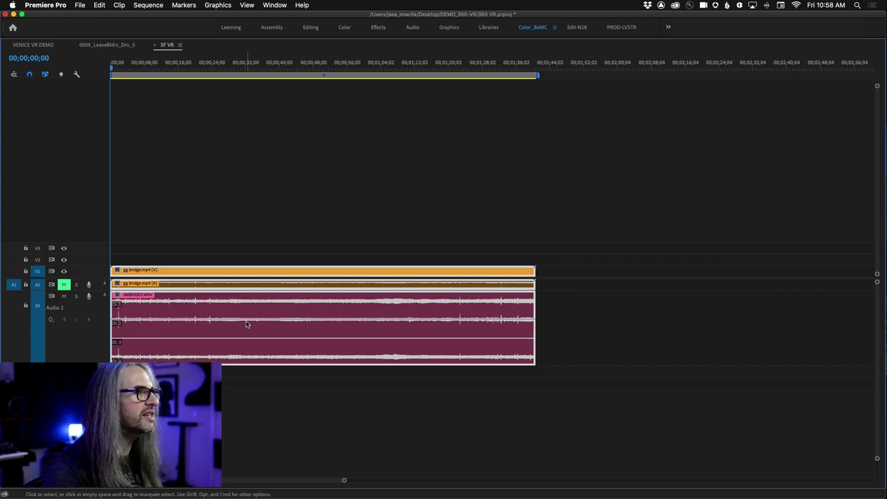
{"action": "key", "text": "grave"}
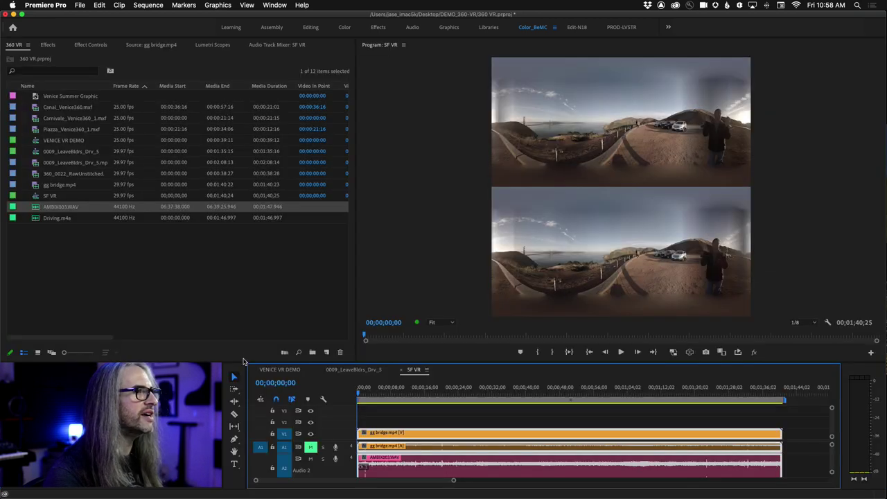
- Switch SF VR's program monitor to VR video display and briefly play the sequence
{"action": "left_click", "coordinate": [690, 352]}
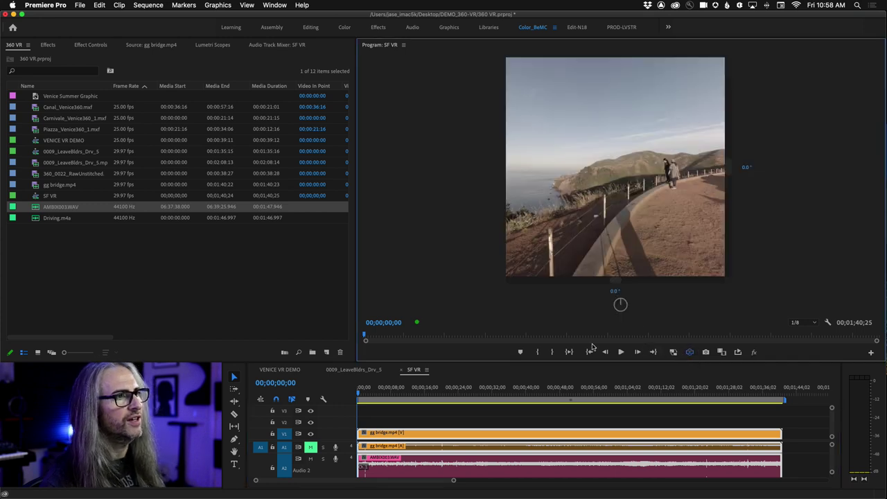
{"action": "key", "text": "space"}
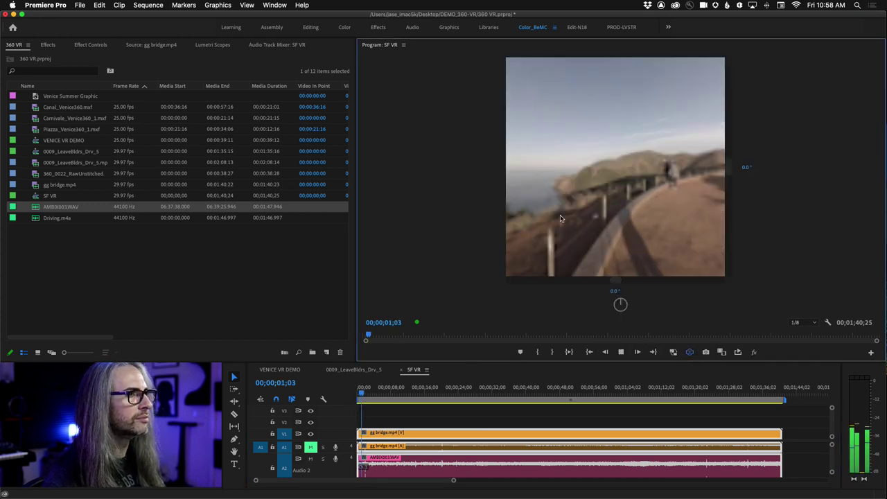
{"action": "key", "text": "space"}
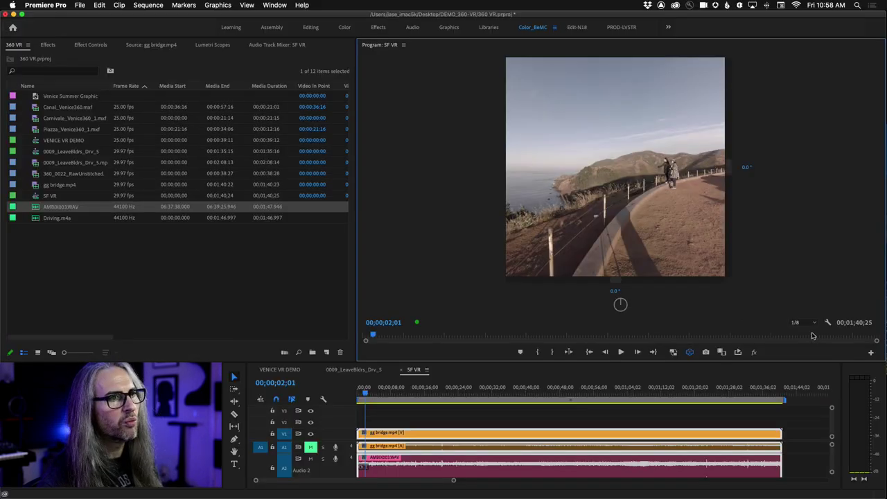
- Set playback resolution to Full, replay, rotate the view toward the parked cars, and park near 00;00;08;12
{"action": "left_click", "coordinate": [802, 323]}
{"action": "left_click", "coordinate": [794, 335]}
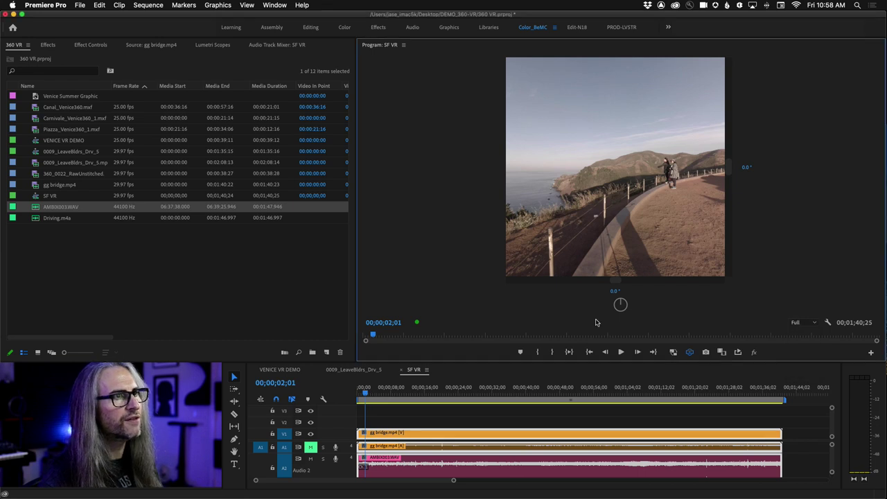
{"action": "key", "text": "space"}
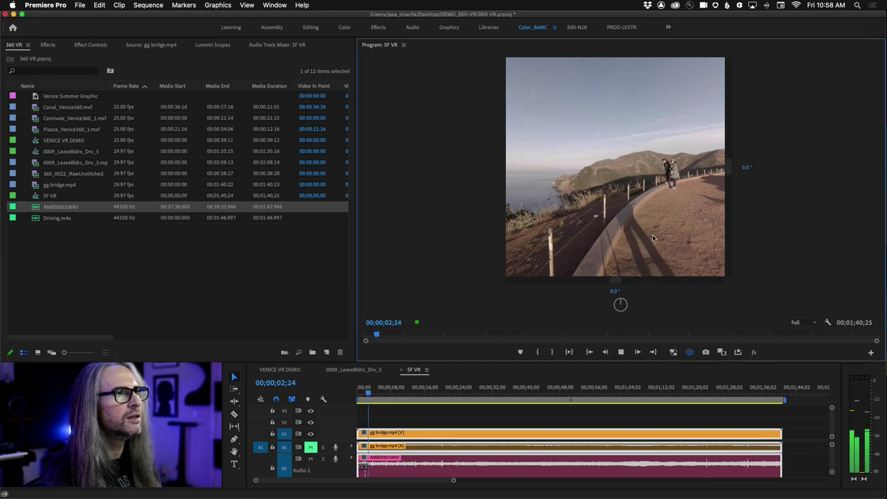
{"action": "left_click_drag", "start_coordinate": [692, 222], "coordinate": [612, 206]}
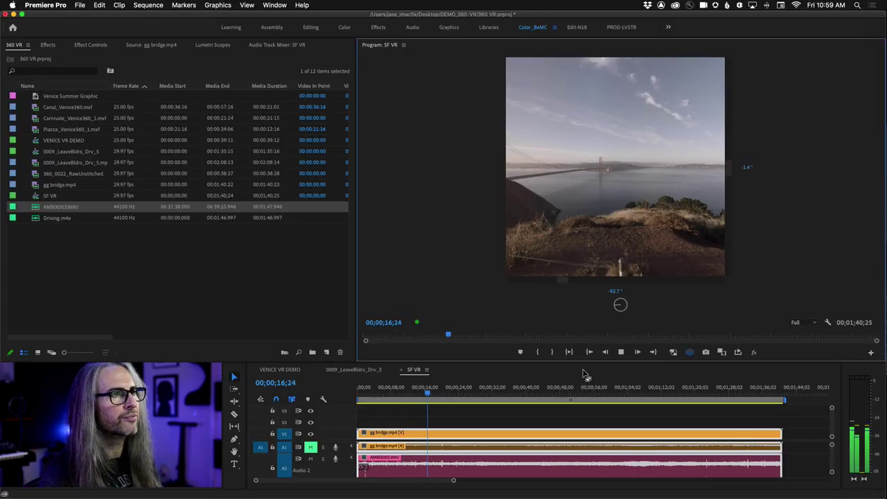
{"action": "left_click_drag", "start_coordinate": [429, 388], "coordinate": [392, 387]}
{"action": "left_click_drag", "start_coordinate": [568, 208], "coordinate": [599, 211]}
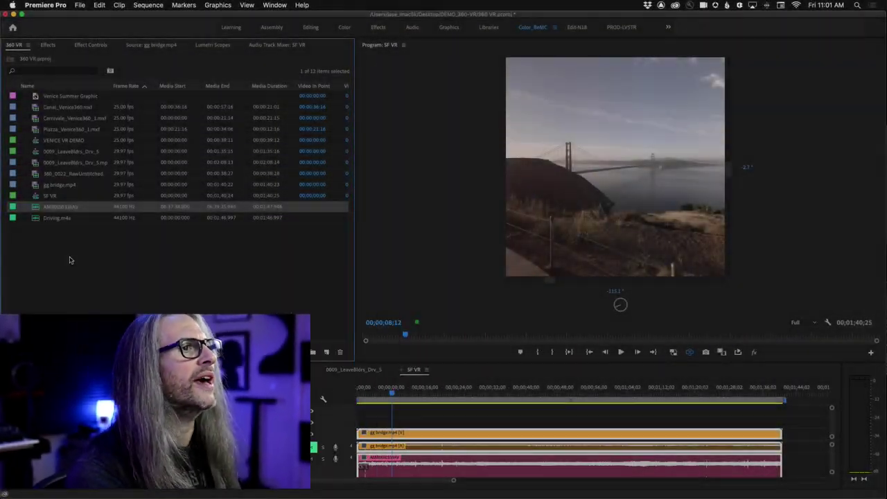
- Show SF VR as the flat over/under frame, enlarge the audio tracks, and revisit 0009_LeaveBldrs_Drv_5 before returning
{"action": "left_click", "coordinate": [689, 351]}
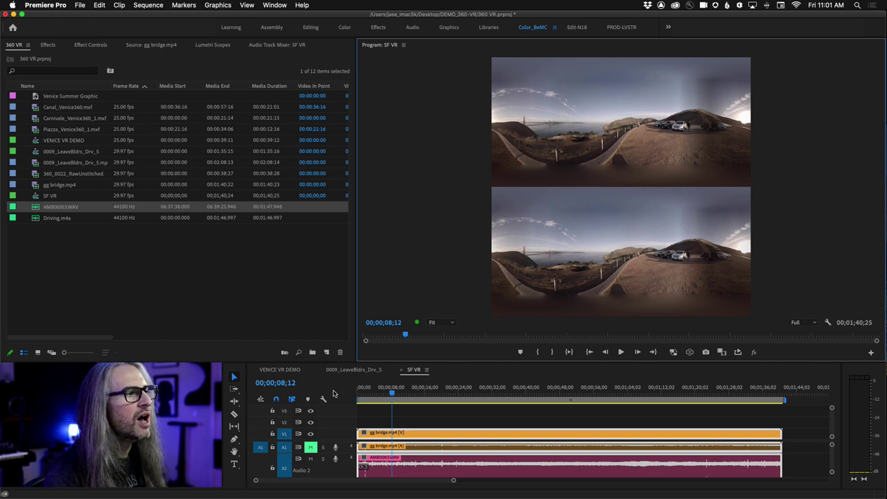
{"action": "left_click_drag", "start_coordinate": [333, 438], "coordinate": [332, 422]}
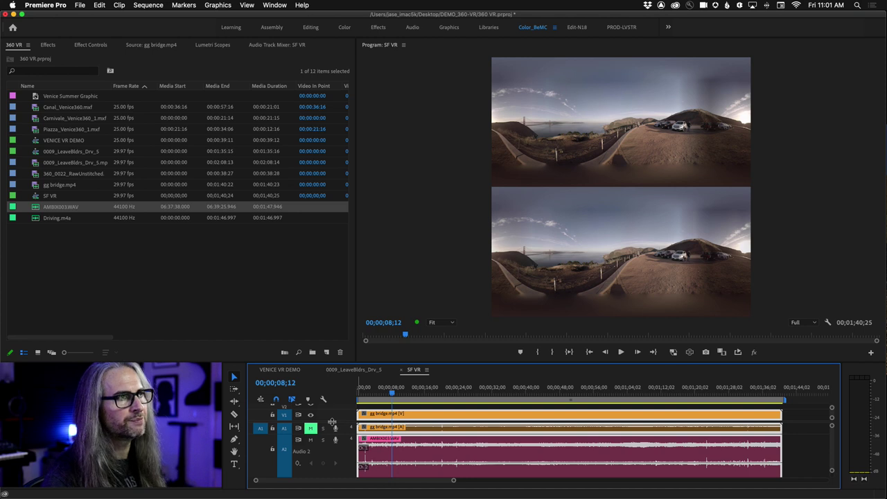
{"action": "left_click", "coordinate": [350, 369]}
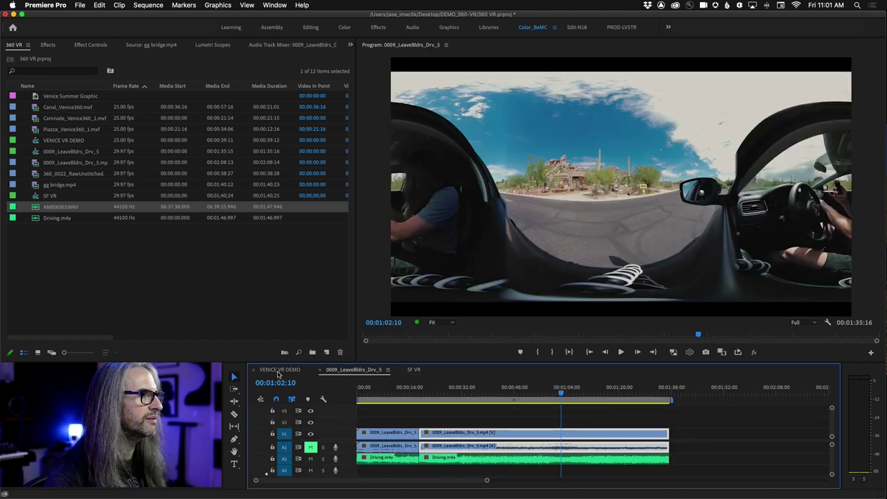
{"action": "left_click", "coordinate": [413, 370]}
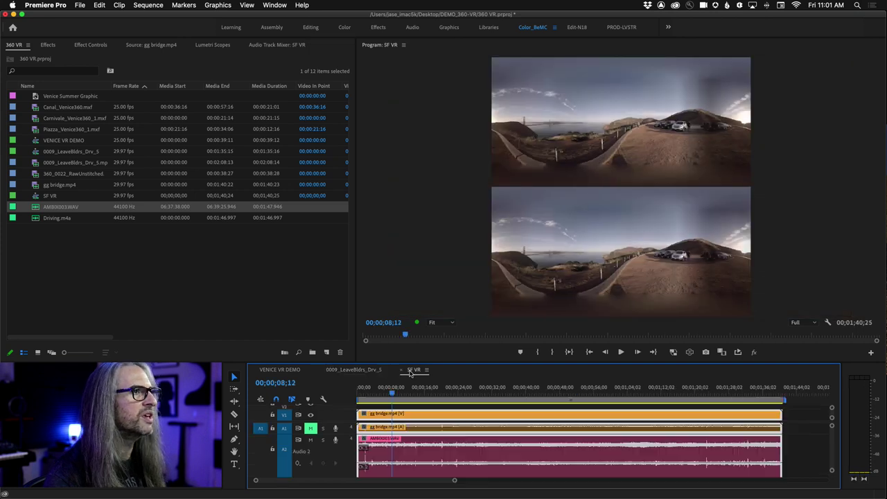
- Turn VR video display back on and bring up the Audio Track Mixer for SF VR
{"action": "left_click", "coordinate": [689, 351]}
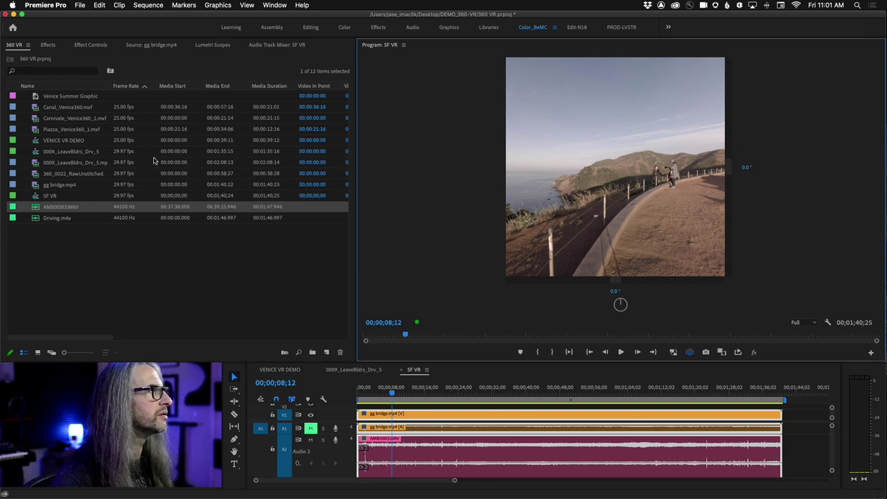
{"action": "left_click", "coordinate": [273, 46]}
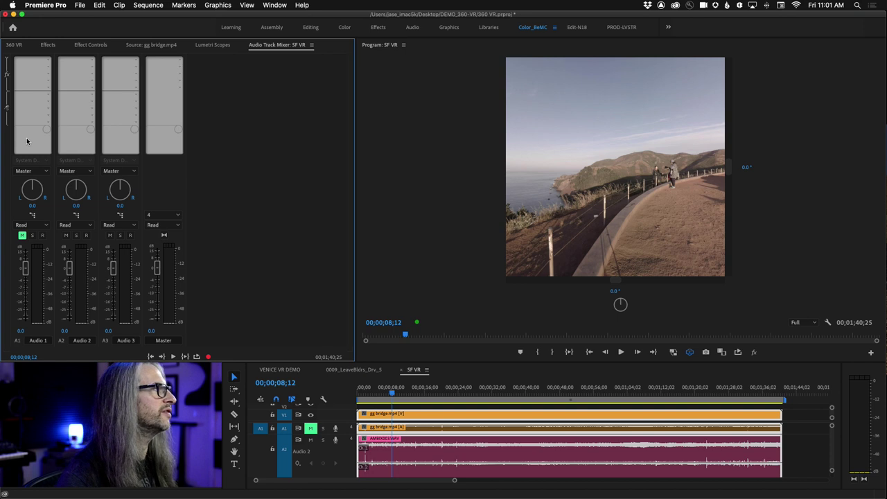
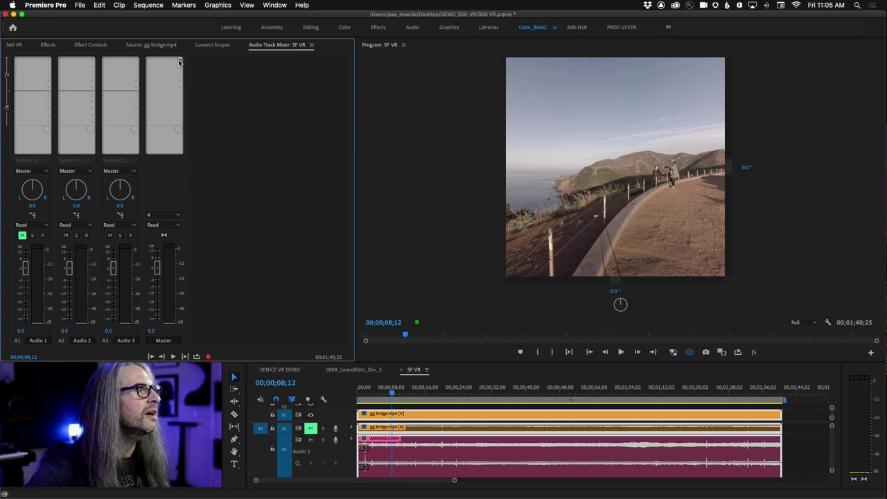
- Insert Special > Binauralizer - Ambisonics into the Master track's first effect slot
{"action": "left_click", "coordinate": [178, 63]}
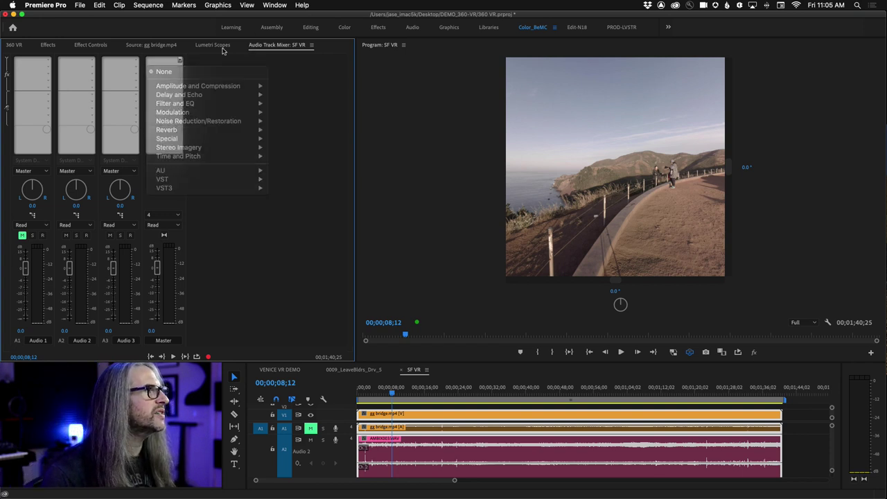
{"action": "left_click", "coordinate": [14, 57]}
{"action": "left_click", "coordinate": [5, 59]}
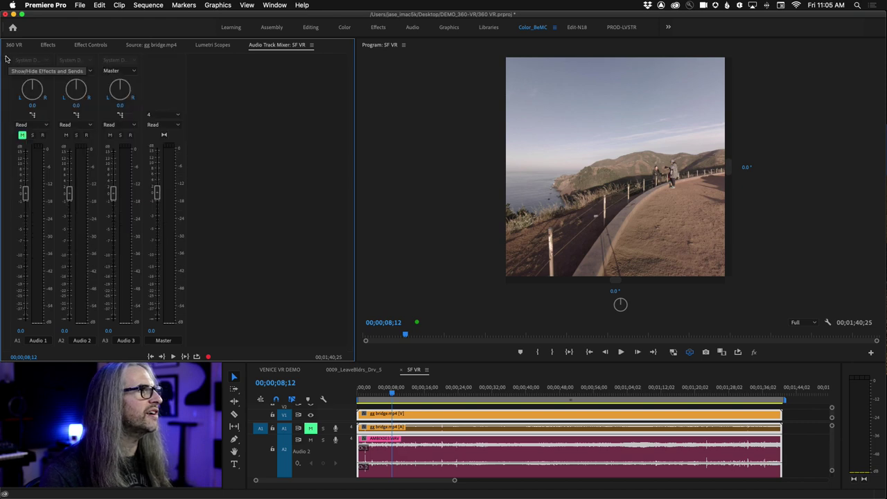
{"action": "left_click", "coordinate": [5, 59]}
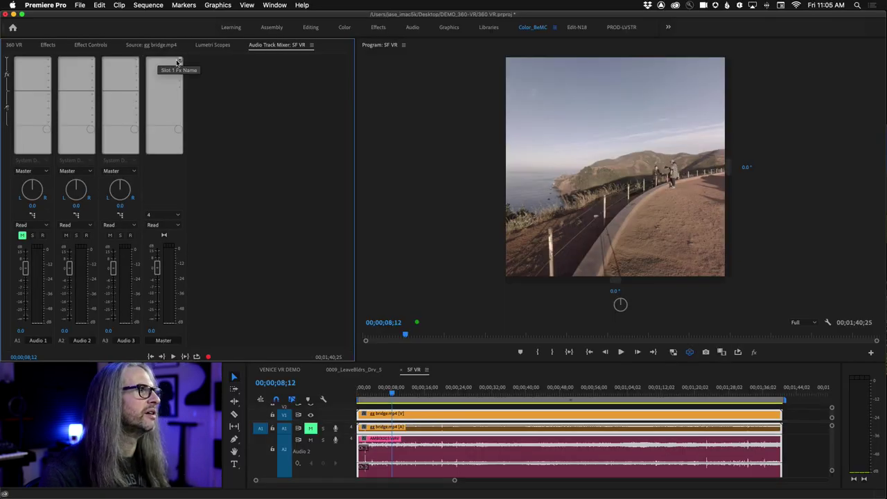
{"action": "left_click", "coordinate": [178, 62]}
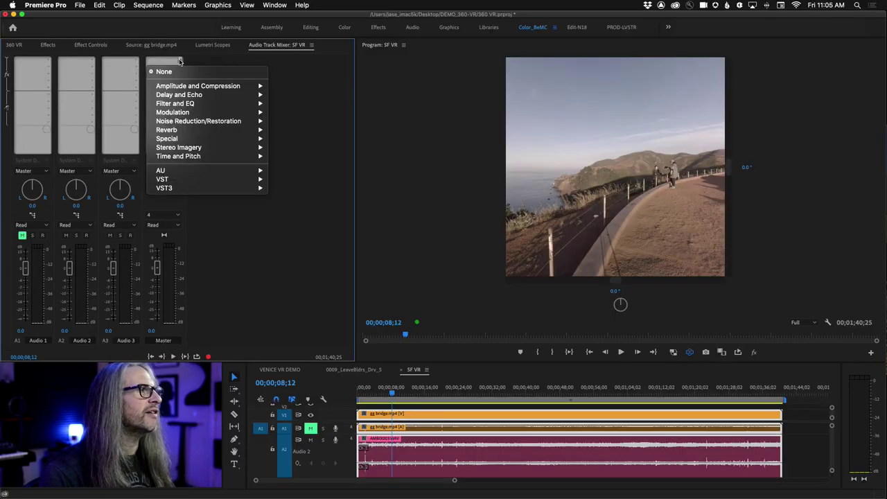
{"action": "mouse_move", "coordinate": [166, 140]}
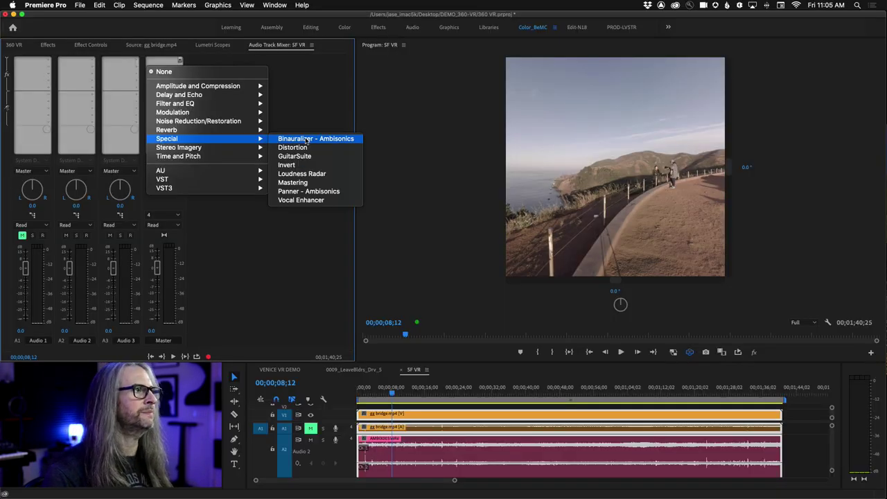
{"action": "left_click", "coordinate": [465, 149]}
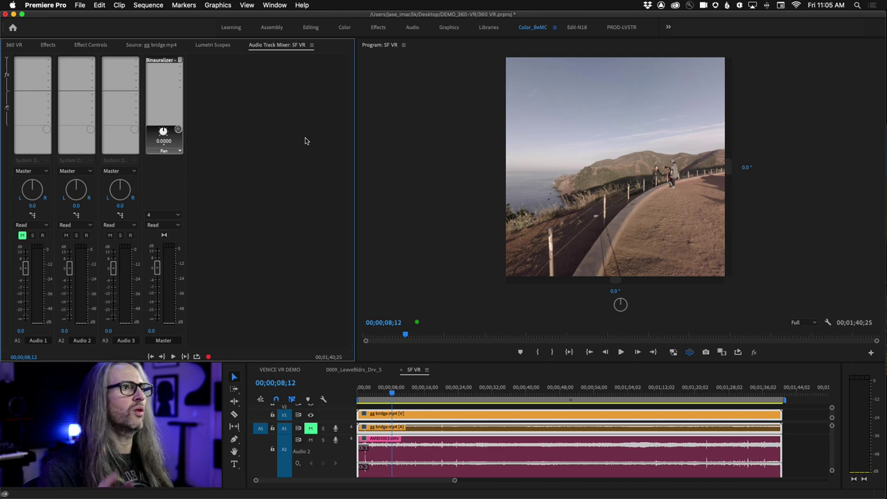
- Look around the 360 scene, then play the SF VR sequence from near its start
{"action": "left_click_drag", "start_coordinate": [610, 100], "coordinate": [644, 126]}
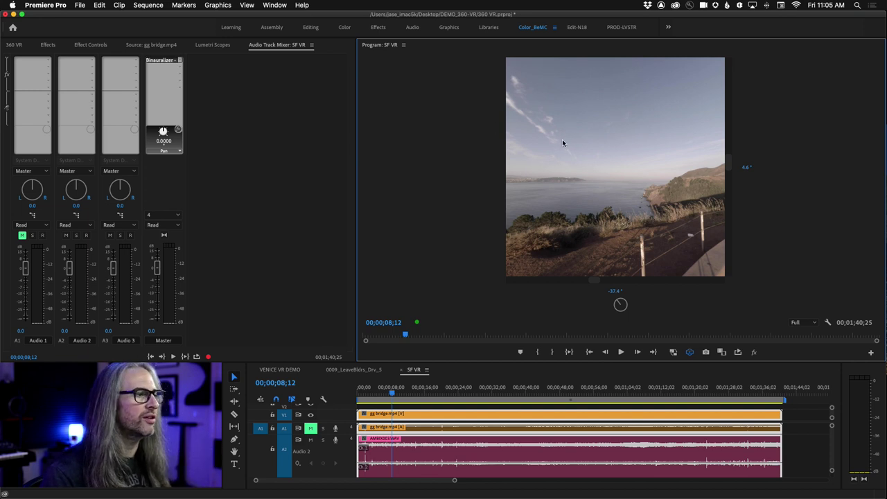
{"action": "left_click_drag", "start_coordinate": [562, 141], "coordinate": [387, 146]}
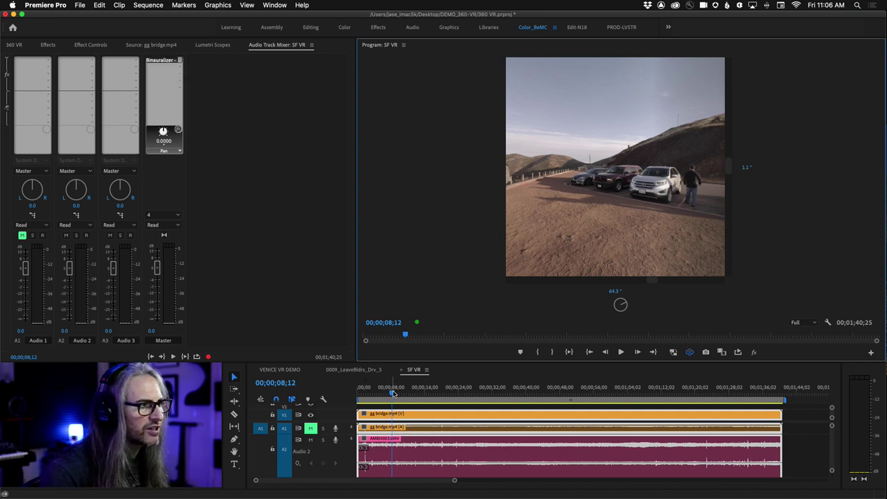
{"action": "left_click", "coordinate": [367, 388]}
{"action": "key", "text": "space"}
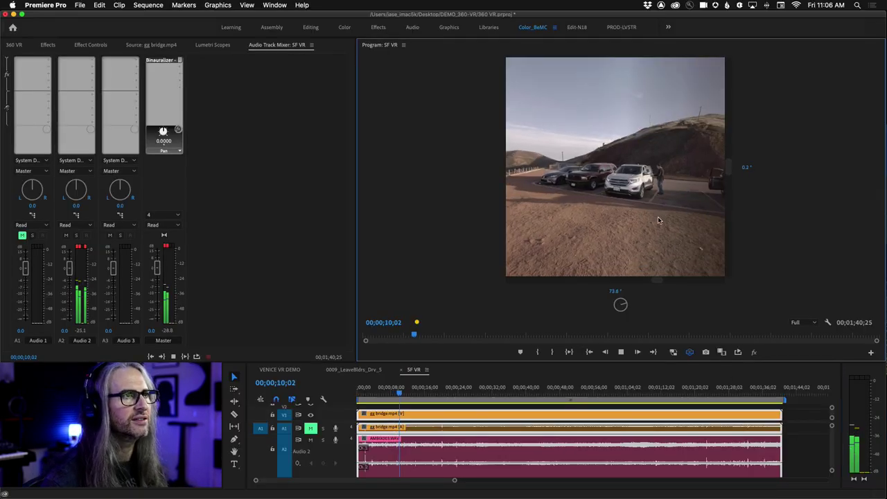
- Stop playback and review the Binauralizer's pan, tilt and roll choices without changing them
{"action": "left_click_drag", "start_coordinate": [657, 216], "coordinate": [750, 222]}
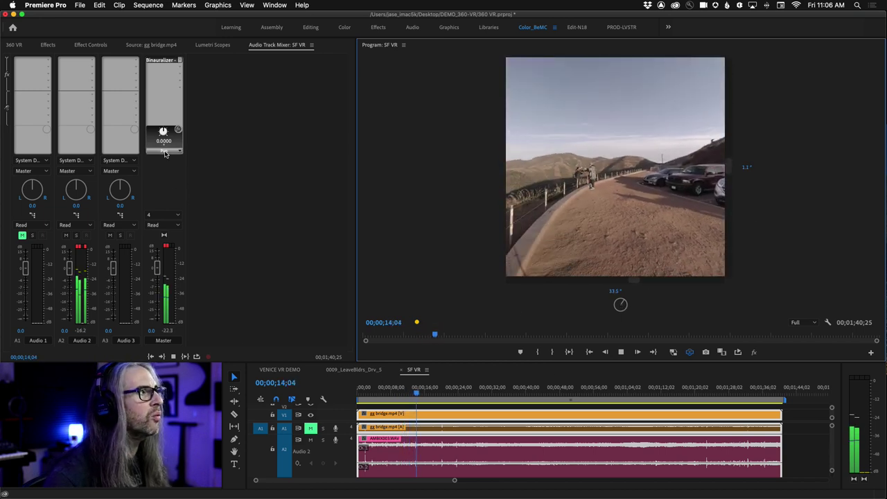
{"action": "key", "text": "space"}
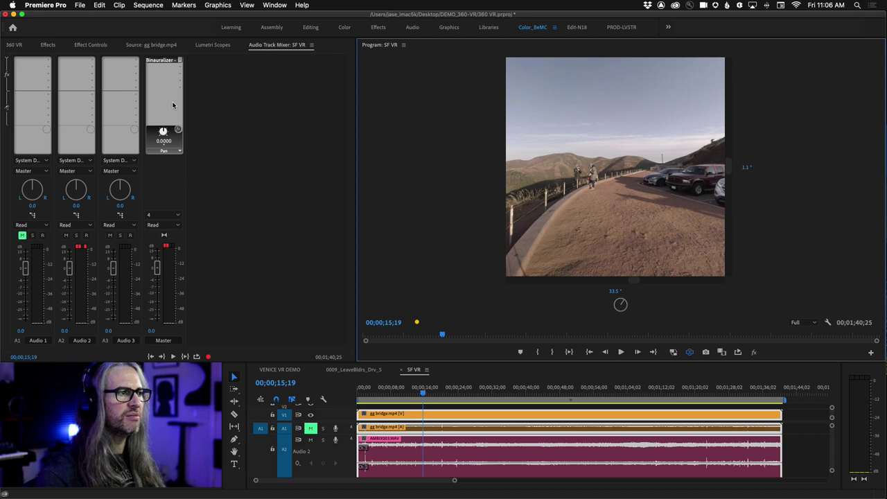
{"action": "left_click", "coordinate": [174, 151]}
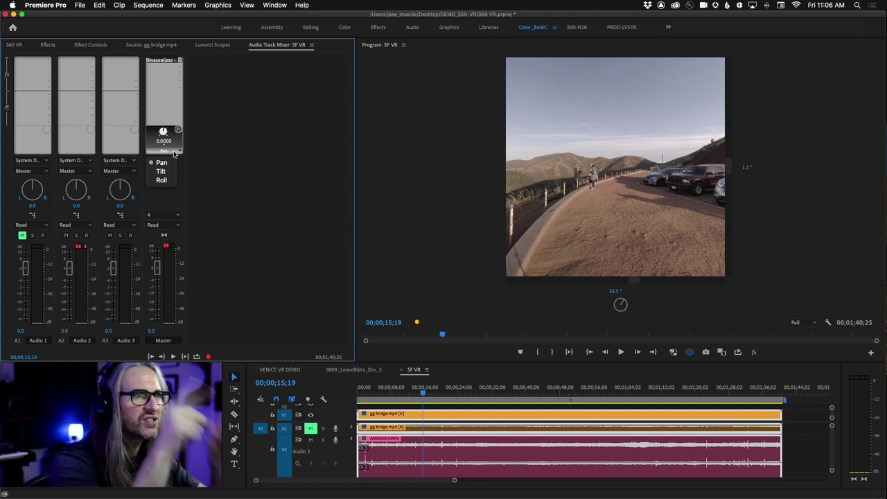
{"action": "left_click", "coordinate": [614, 294]}
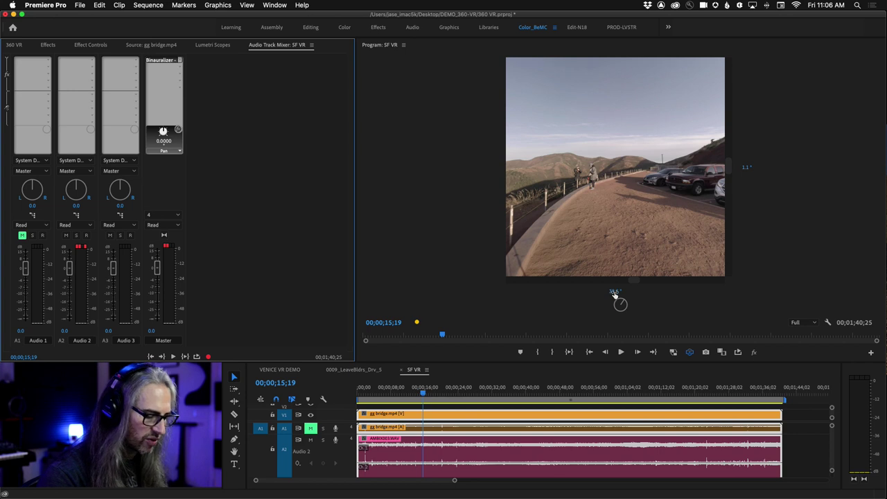
- Reset the Program monitor's VR view angles to 0° horizontal and 0° vertical
{"action": "left_click", "coordinate": [614, 292]}
{"action": "type", "text": "0"}
{"action": "key", "text": "Return"}
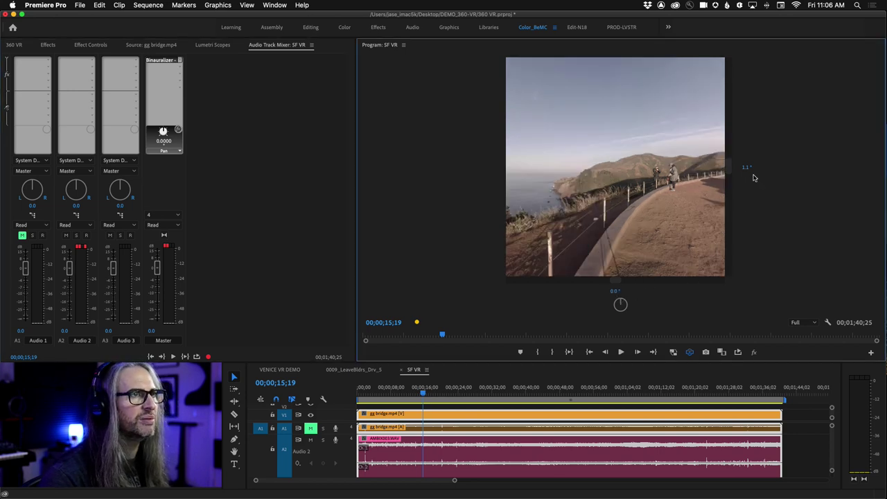
{"action": "left_click", "coordinate": [746, 167]}
{"action": "type", "text": "0"}
{"action": "key", "text": "Return"}
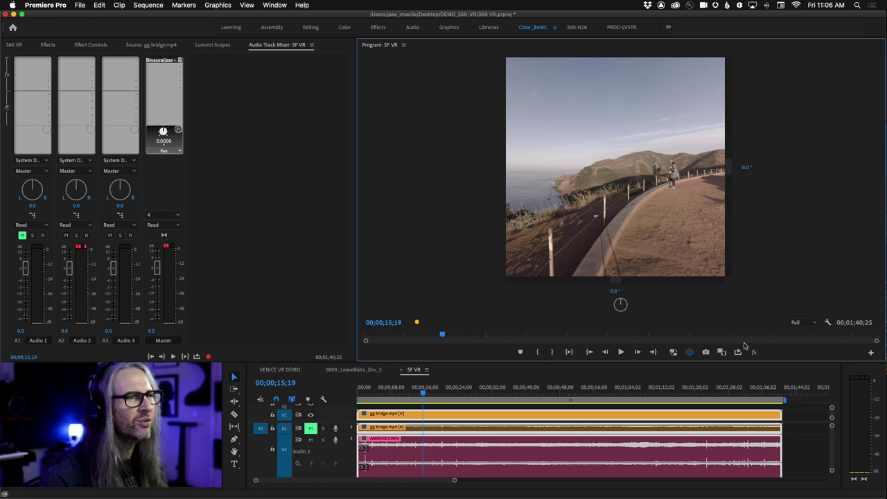
- Set the VR Video monitor view to 180° horizontal and 90° vertical
{"action": "left_click", "coordinate": [829, 322]}
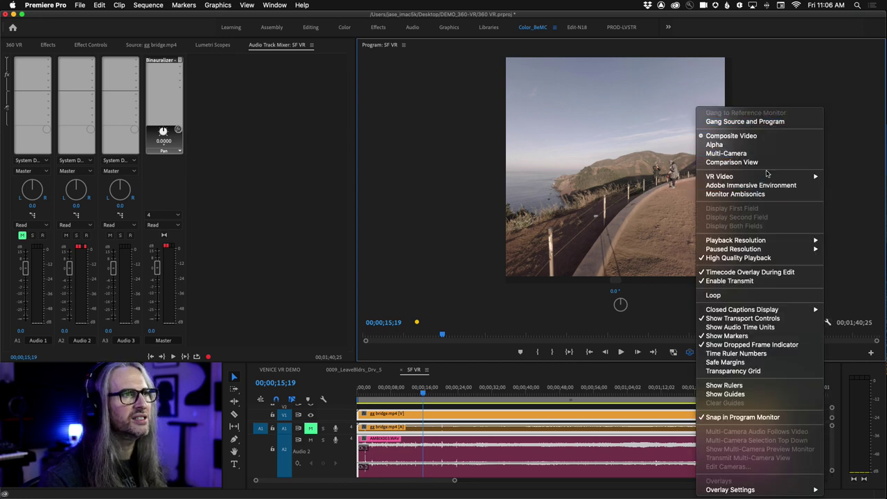
{"action": "mouse_move", "coordinate": [762, 180]}
{"action": "left_click", "coordinate": [616, 202]}
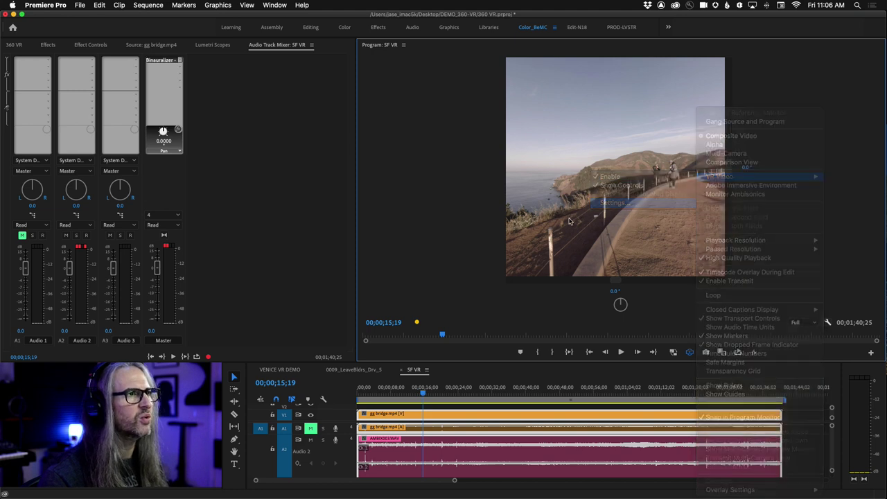
{"action": "left_click", "coordinate": [451, 253]}
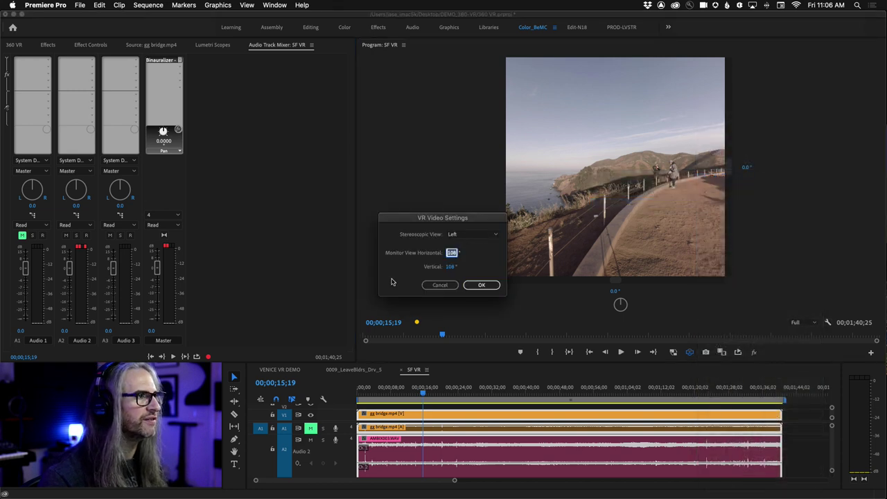
{"action": "type", "text": "180"}
{"action": "key", "text": "Tab"}
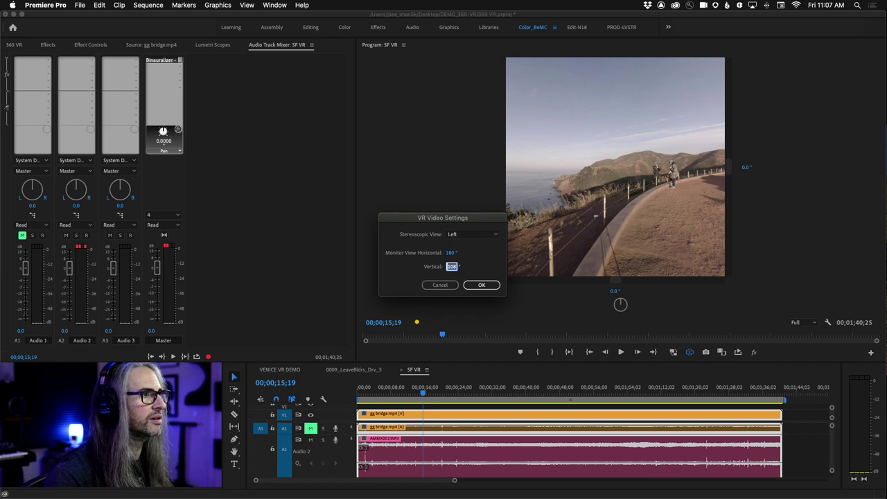
{"action": "type", "text": "90"}
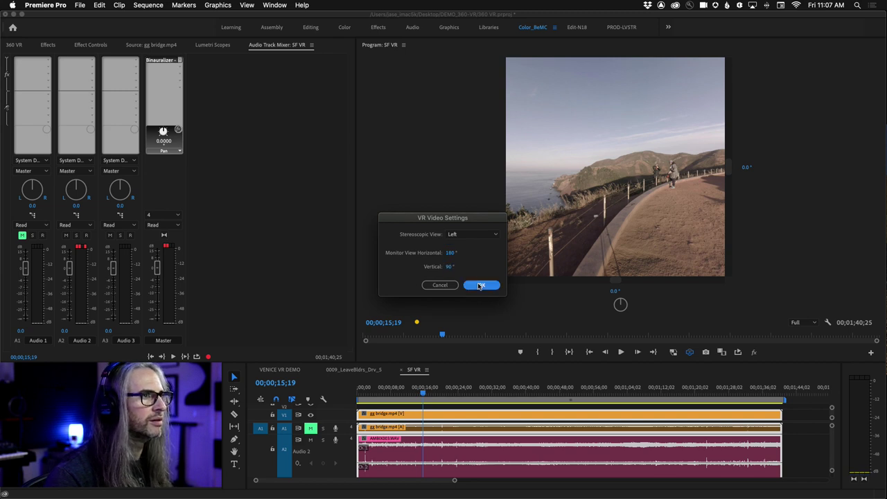
{"action": "left_click", "coordinate": [481, 284]}
- Turn off Show Controls for the Program monitor's VR view
{"action": "left_click", "coordinate": [827, 323]}
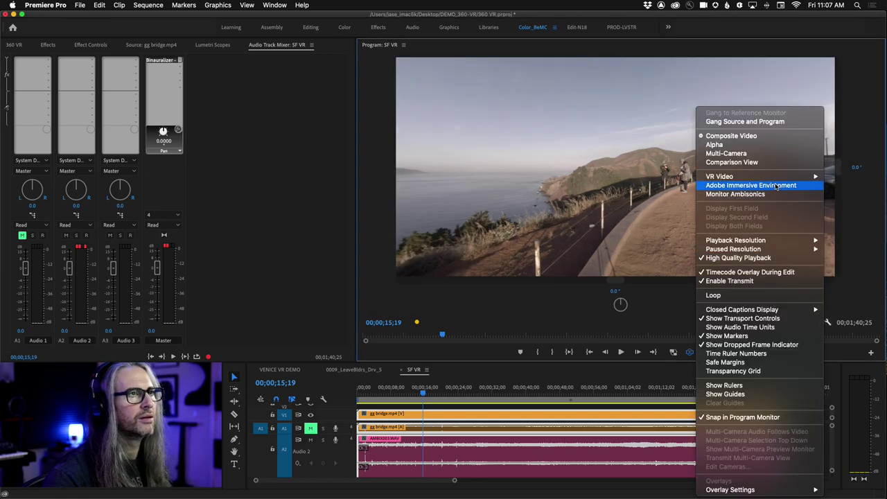
{"action": "mouse_move", "coordinate": [760, 178]}
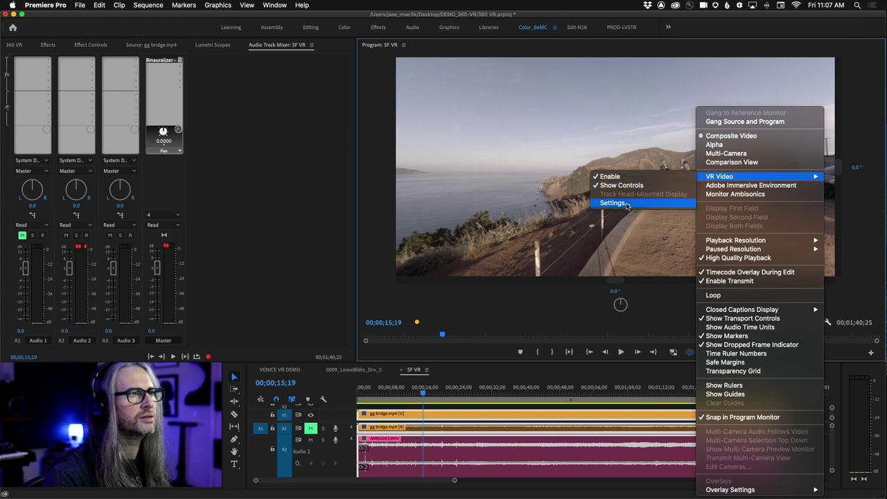
{"action": "left_click", "coordinate": [613, 185]}
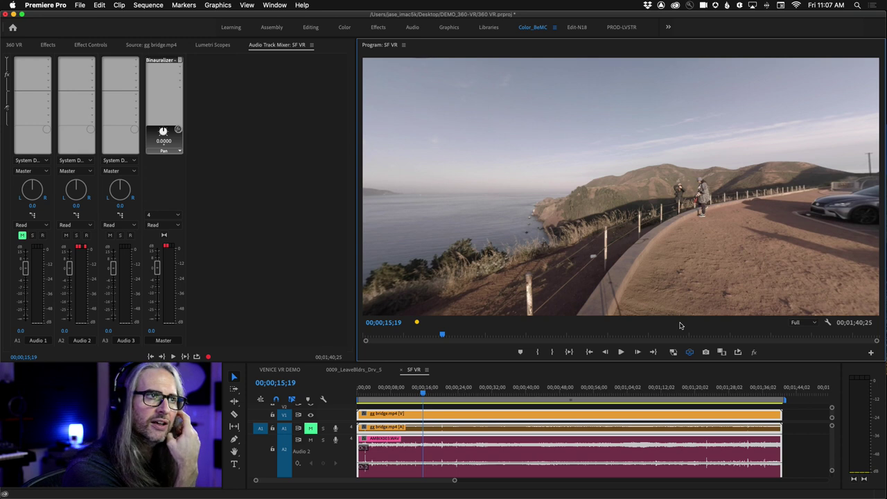
- Play the sequence and swing the Master Binauralizer's Pan to 36.0, then negative
{"action": "left_click_drag", "start_coordinate": [747, 272], "coordinate": [666, 253]}
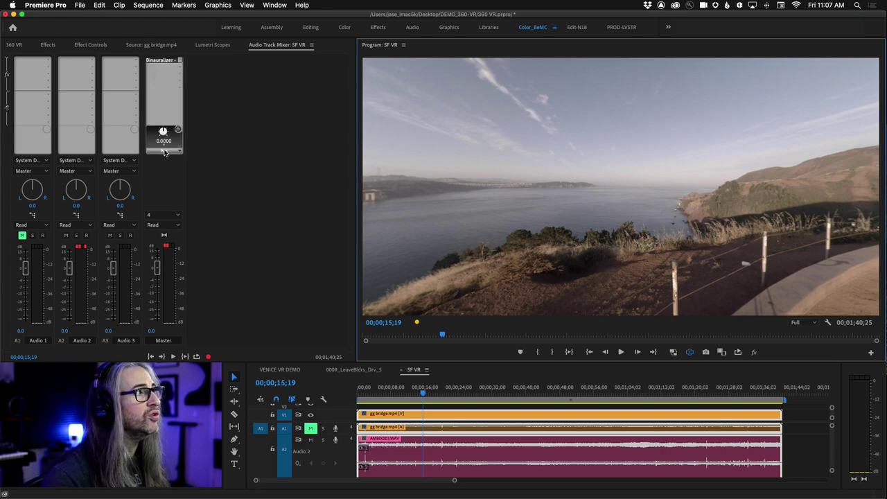
{"action": "left_click_drag", "start_coordinate": [599, 242], "coordinate": [433, 231]}
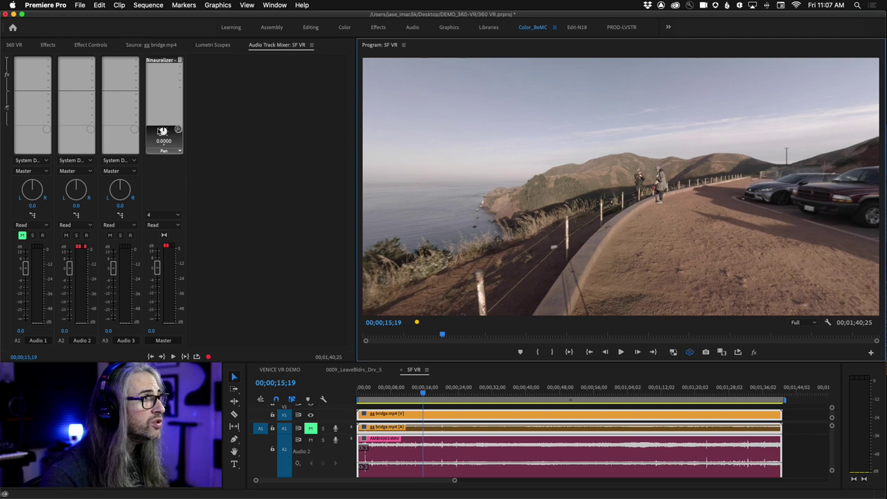
{"action": "key", "text": "space"}
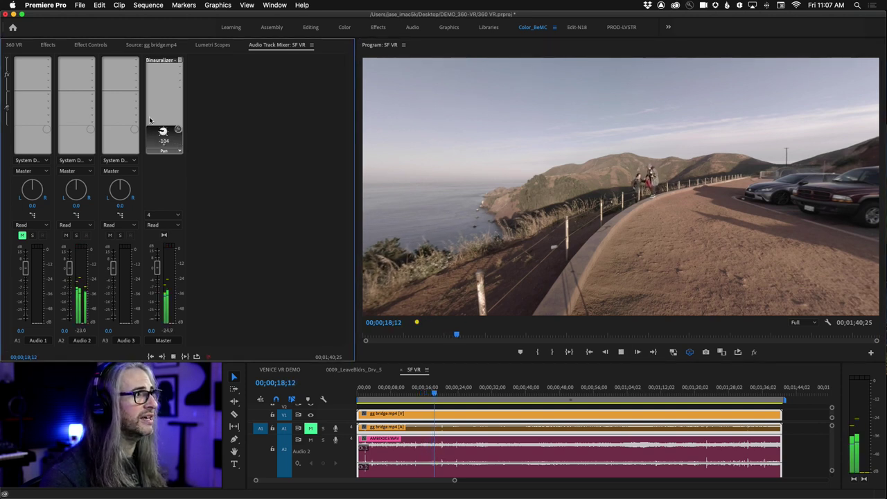
{"action": "mouse_move", "coordinate": [163, 131]}
{"action": "left_mouse_down"}
{"action": "mouse_move", "coordinate": [178, 95]}
{"action": "mouse_move", "coordinate": [190, 99]}
{"action": "mouse_move", "coordinate": [161, 136]}
{"action": "left_mouse_up"}
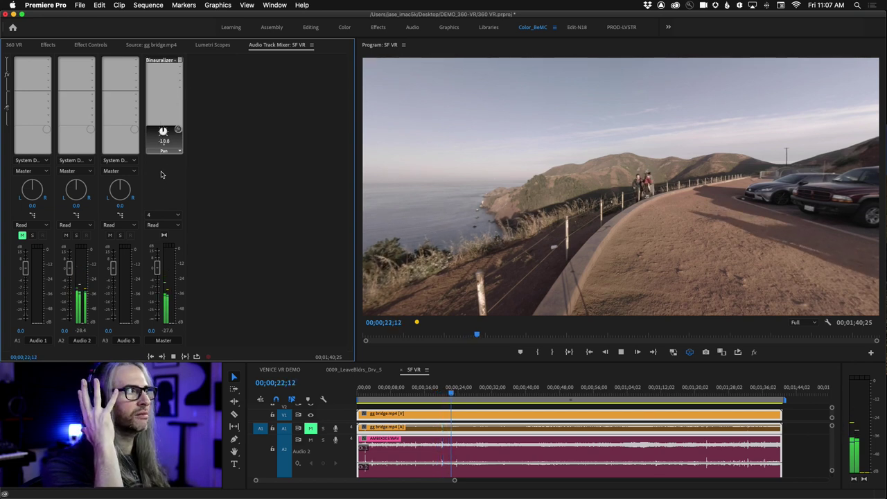
{"action": "left_click_drag", "start_coordinate": [163, 130], "coordinate": [192, 135]}
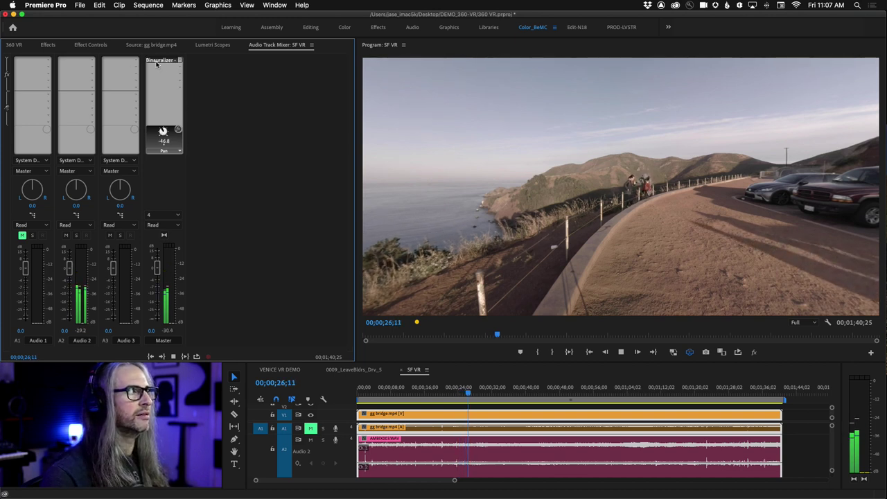
{"action": "left_click_drag", "start_coordinate": [162, 70], "coordinate": [162, 139]}
- Switch the Binauralizer to Tilt at 180, then to Roll, and stop playback
{"action": "left_click", "coordinate": [164, 150]}
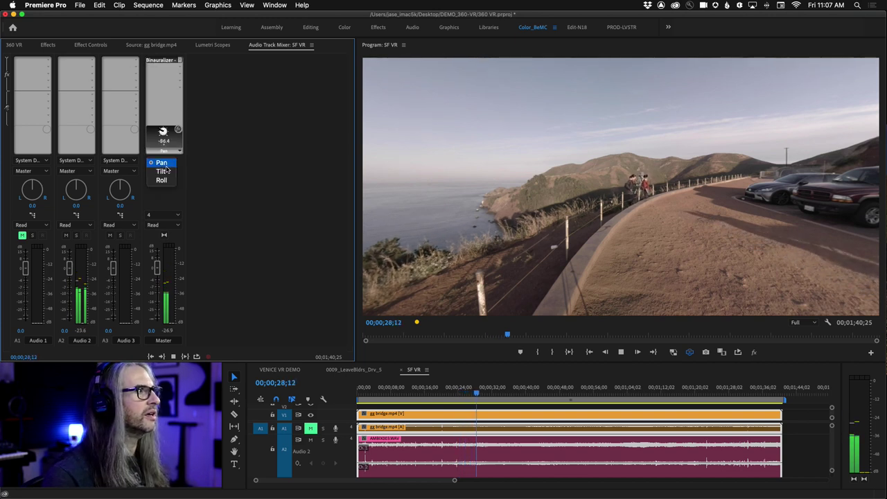
{"action": "left_click", "coordinate": [164, 168]}
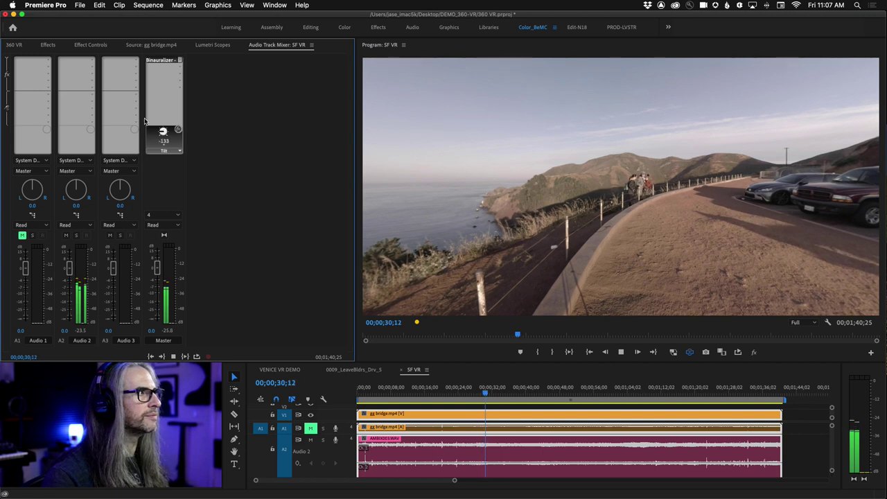
{"action": "mouse_move", "coordinate": [162, 130]}
{"action": "left_mouse_down"}
{"action": "mouse_move", "coordinate": [187, 118]}
{"action": "mouse_move", "coordinate": [177, 144]}
{"action": "mouse_move", "coordinate": [172, 100]}
{"action": "mouse_move", "coordinate": [167, 145]}
{"action": "left_mouse_up"}
{"action": "left_click", "coordinate": [164, 151]}
{"action": "left_click", "coordinate": [163, 178]}
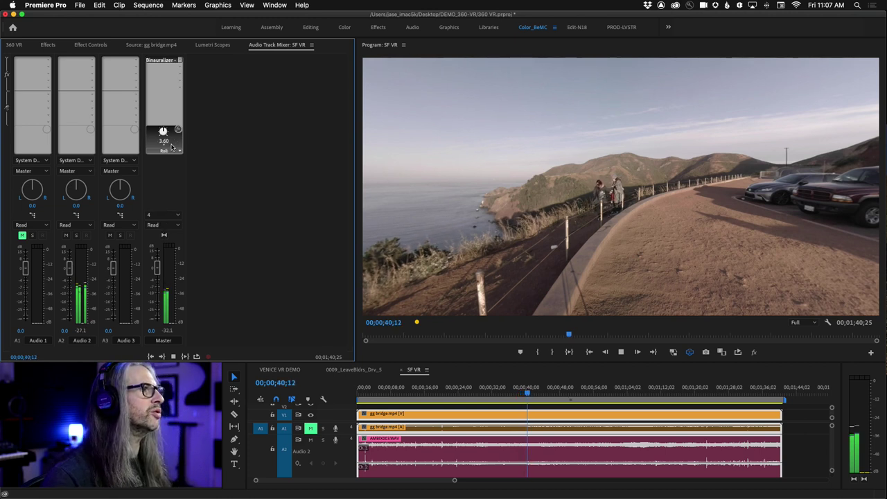
{"action": "key", "text": "space"}
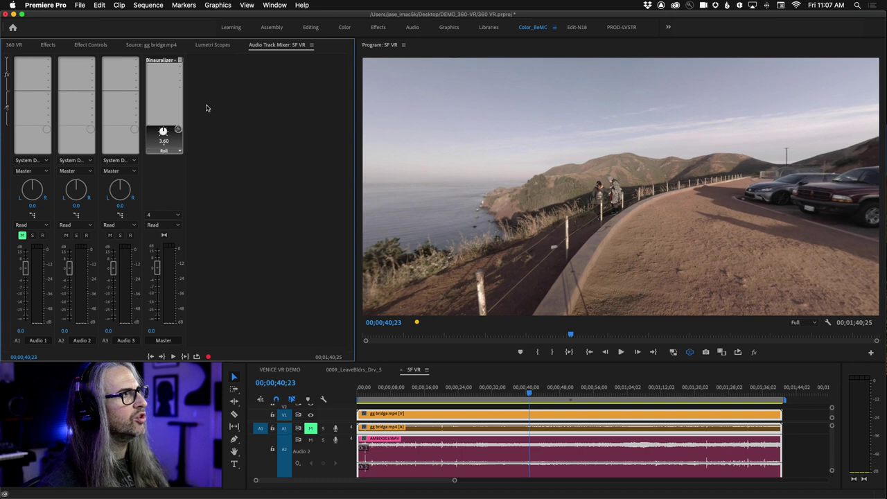
- Set the Master's Binauralizer effect slot to None, then bring up Audio 1's effect choices
{"action": "left_click", "coordinate": [178, 61]}
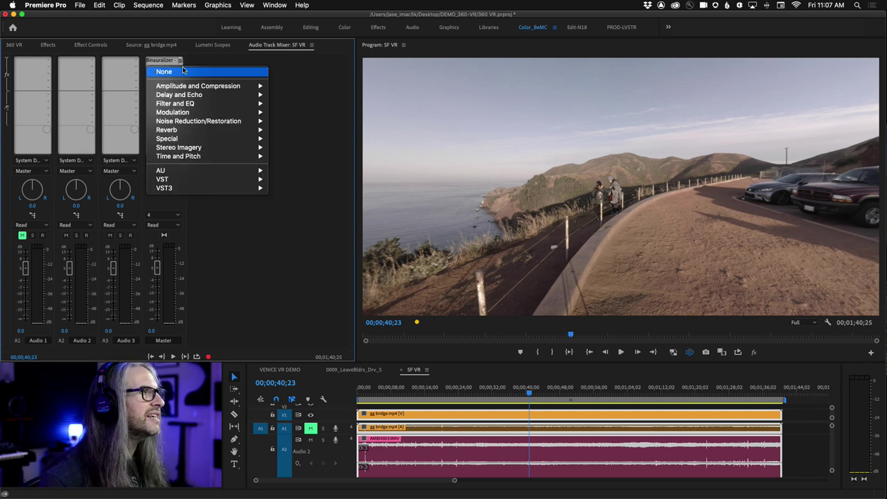
{"action": "left_click", "coordinate": [182, 71]}
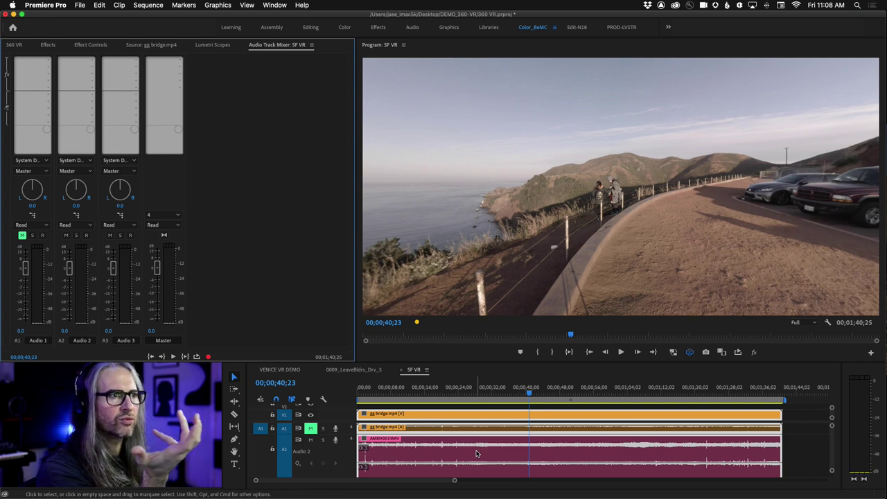
{"action": "left_click", "coordinate": [48, 62]}
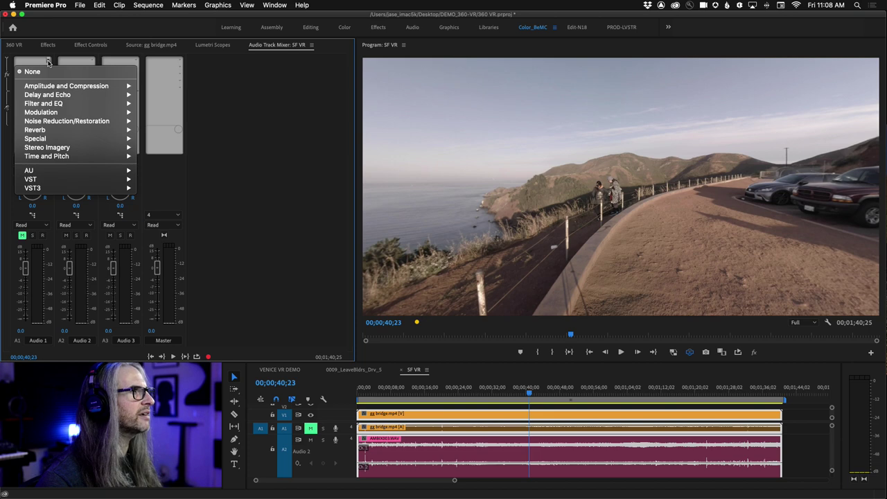
- Insert Special > Panner - Ambisonics on the Audio 1 track
{"action": "mouse_move", "coordinate": [28, 140]}
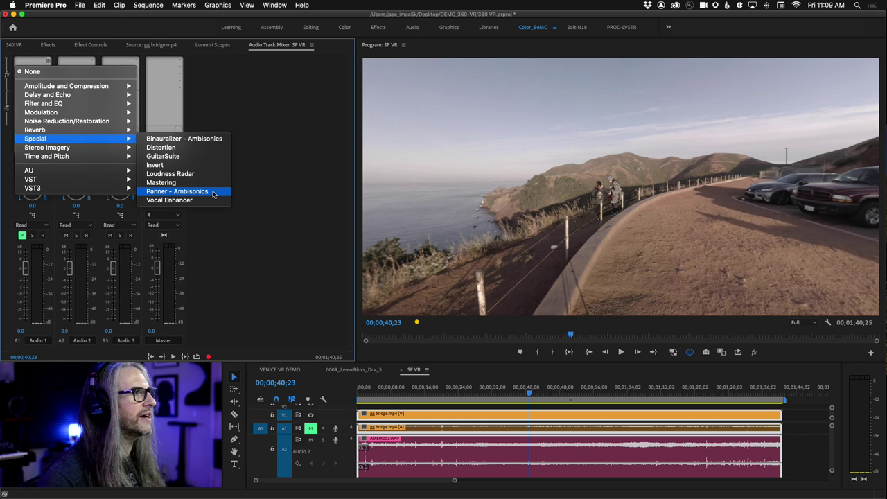
{"action": "left_click", "coordinate": [213, 193]}
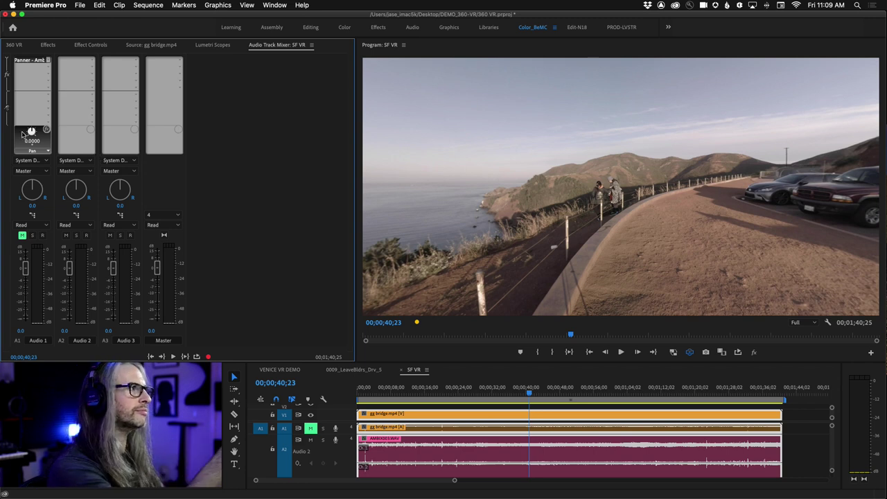
- Mute A2, unmute A1, enlarge the A1 track and return the playhead to 00;00;08;06
{"action": "left_click", "coordinate": [47, 151]}
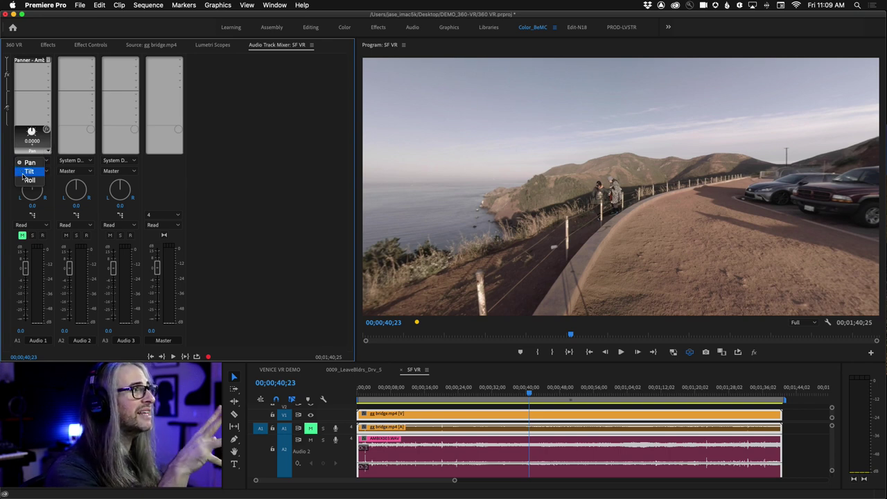
{"action": "left_click", "coordinate": [44, 153]}
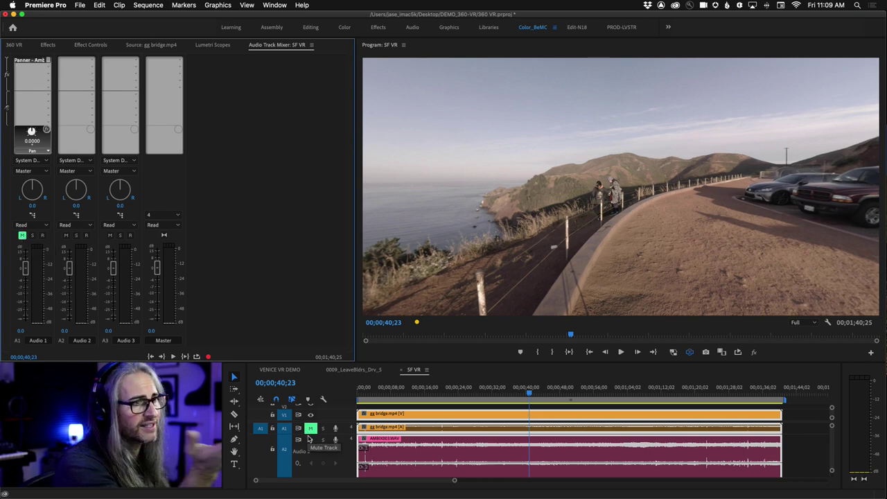
{"action": "left_click", "coordinate": [310, 441]}
{"action": "left_click", "coordinate": [311, 428]}
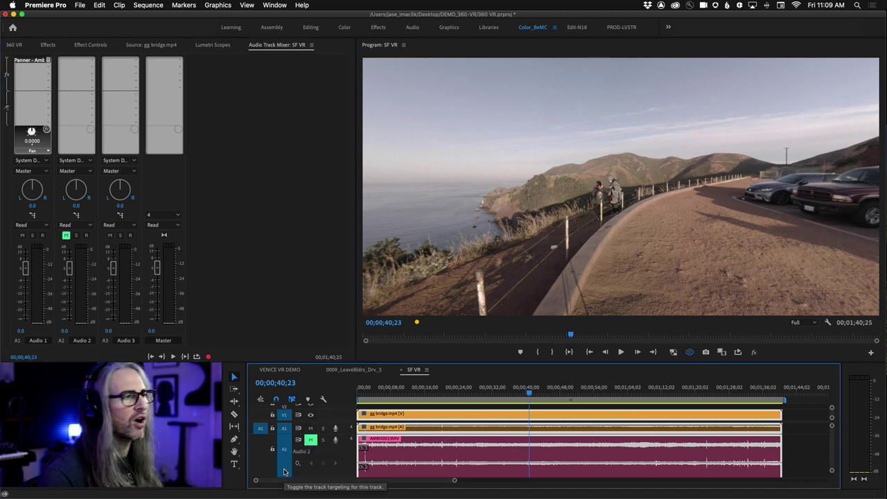
{"action": "left_click_drag", "start_coordinate": [323, 433], "coordinate": [323, 458]}
{"action": "left_click_drag", "start_coordinate": [529, 393], "coordinate": [392, 392]}
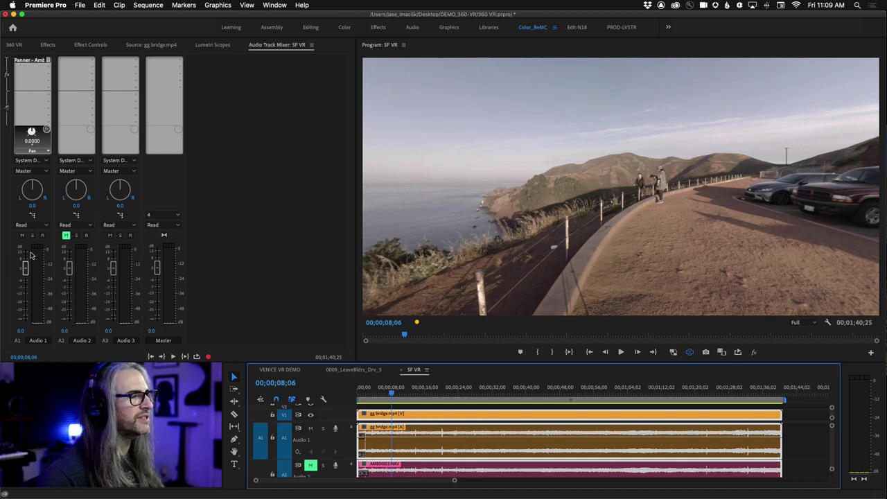
- Play the bridge clip while panning Audio 1's sound field through 43.2, 32.4 and -18
{"action": "key", "text": "space"}
{"action": "left_click_drag", "start_coordinate": [31, 131], "coordinate": [39, 107]}
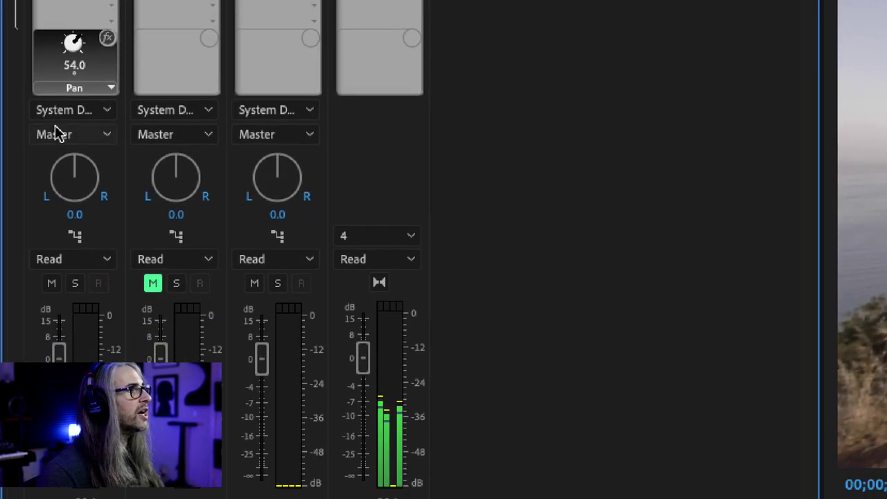
{"action": "left_click_drag", "start_coordinate": [72, 54], "coordinate": [73, 62]}
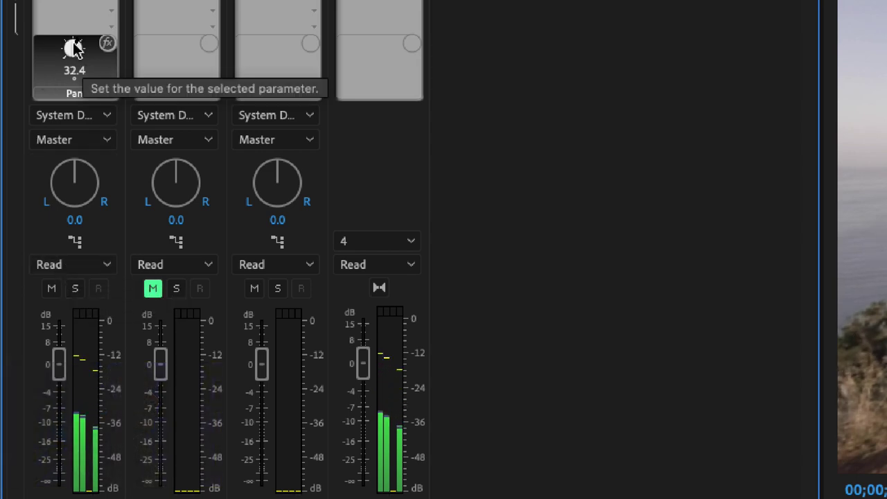
{"action": "left_click_drag", "start_coordinate": [72, 46], "coordinate": [67, 65]}
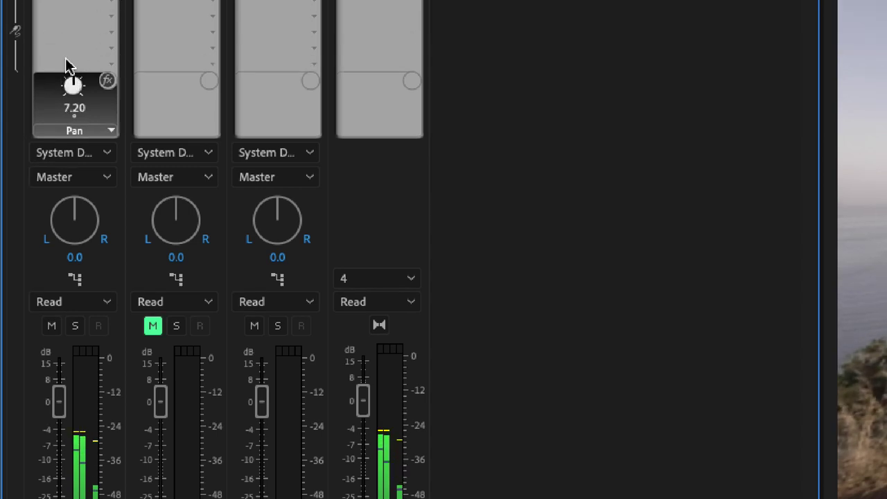
- Switch the panner to Tilt, sweeping 112, 180 and about 25, then roll the field to 3.60
{"action": "left_click", "coordinate": [82, 132]}
{"action": "left_click", "coordinate": [76, 178]}
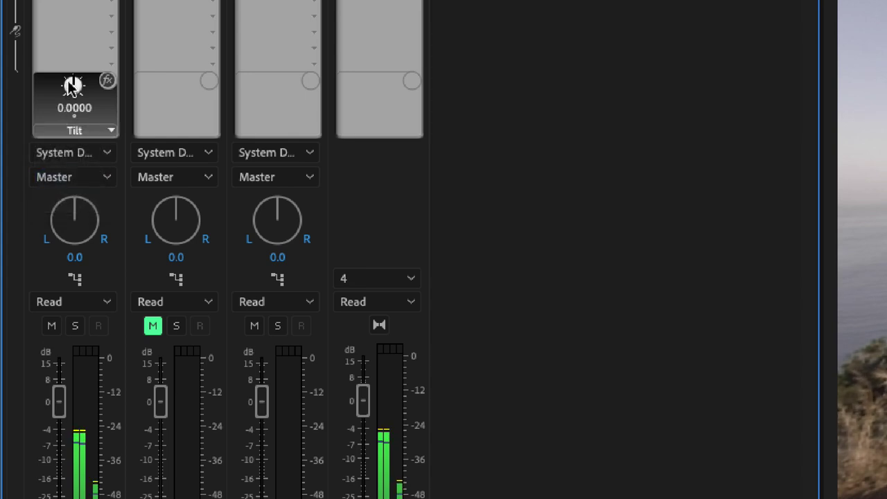
{"action": "left_click_drag", "start_coordinate": [73, 84], "coordinate": [104, 2]}
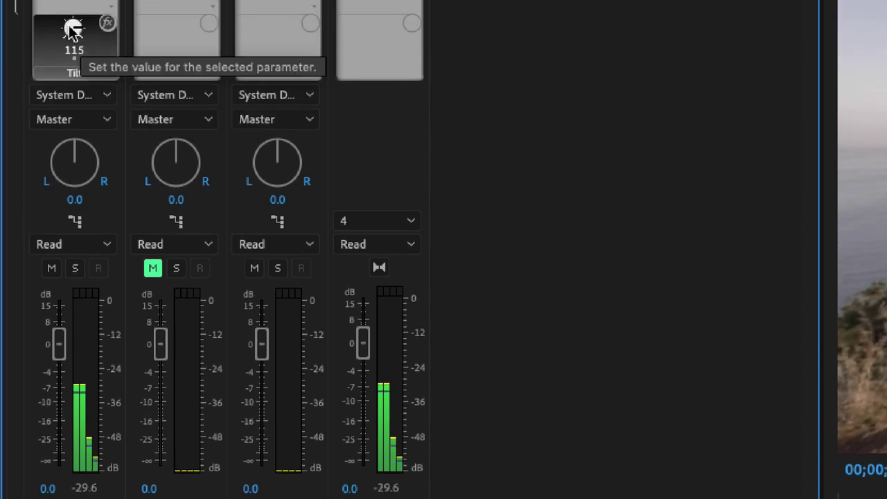
{"action": "left_click_drag", "start_coordinate": [72, 29], "coordinate": [34, 207]}
{"action": "left_click_drag", "start_coordinate": [150, 32], "coordinate": [34, 55]}
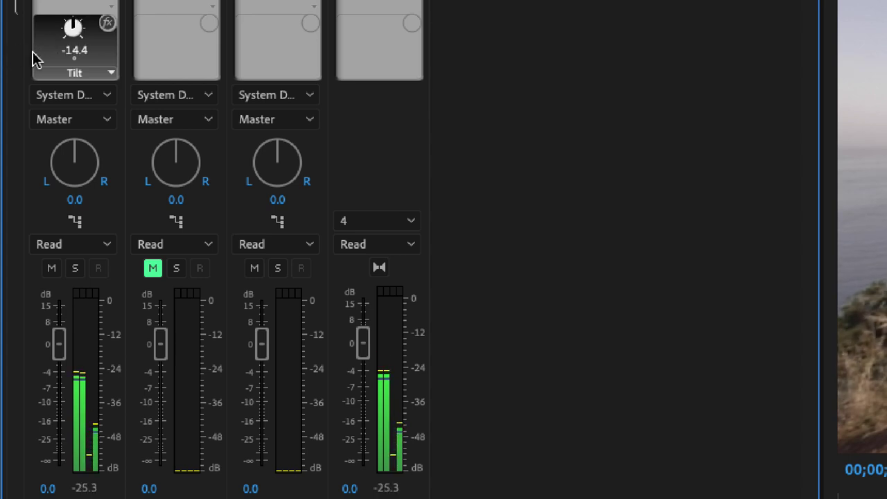
{"action": "left_click", "coordinate": [73, 73]}
{"action": "left_click", "coordinate": [69, 142]}
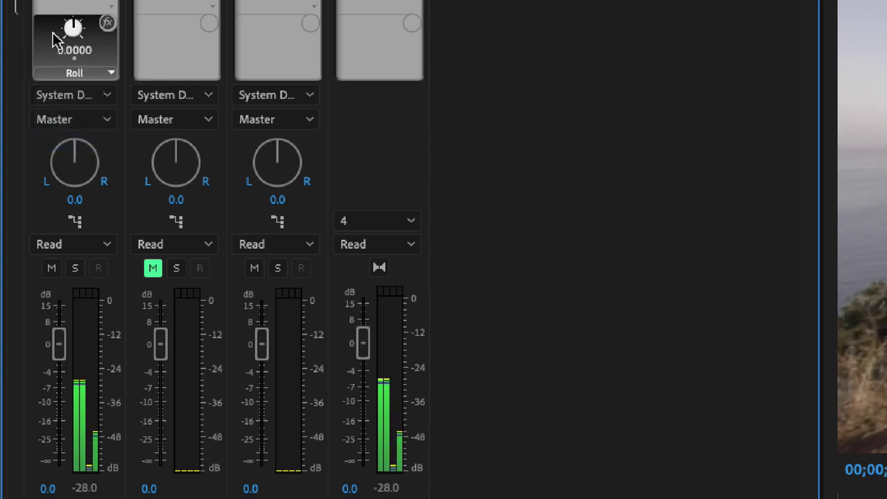
{"action": "mouse_move", "coordinate": [66, 31]}
{"action": "left_mouse_down"}
{"action": "mouse_move", "coordinate": [154, 32]}
{"action": "mouse_move", "coordinate": [72, 27]}
{"action": "mouse_move", "coordinate": [40, 37]}
{"action": "mouse_move", "coordinate": [76, 31]}
{"action": "left_mouse_up"}
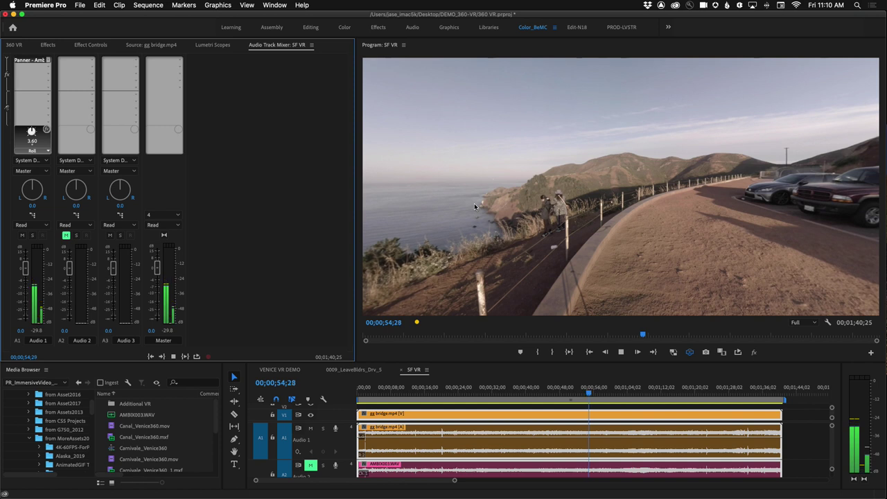
{"action": "key", "text": "space"}
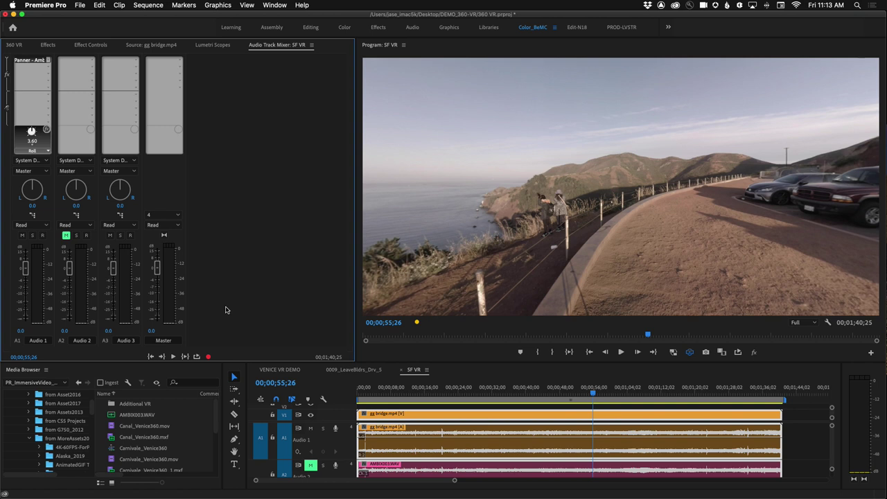
- Close the Audio 1 and Master effect menus unchanged and switch to the VENICE VR DEMO sequence
{"action": "left_click", "coordinate": [47, 62]}
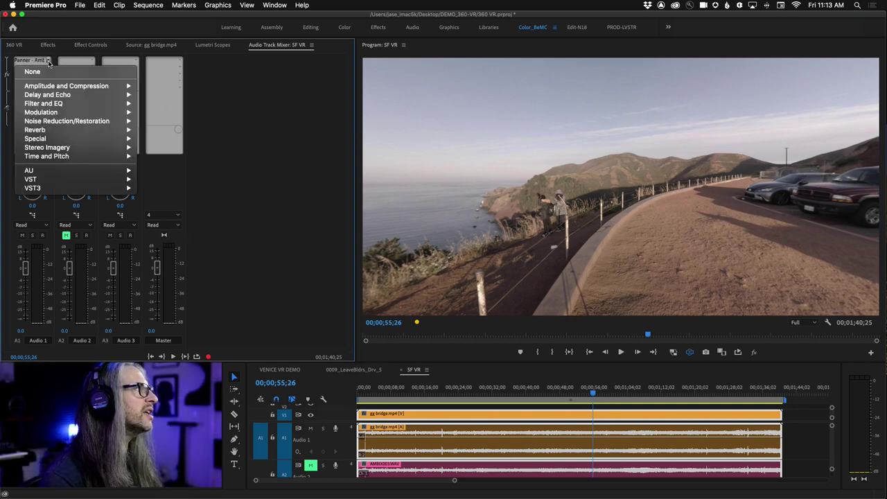
{"action": "left_click", "coordinate": [83, 74]}
{"action": "left_click", "coordinate": [180, 61]}
{"action": "mouse_move", "coordinate": [208, 139]}
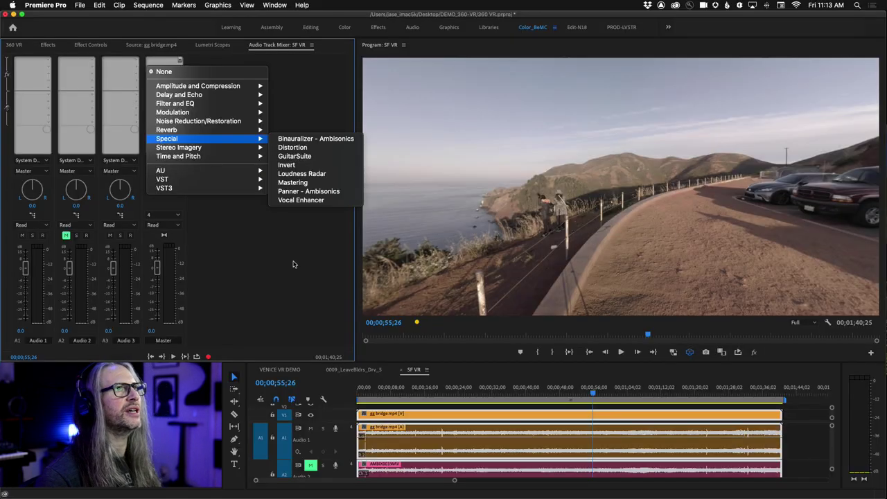
{"action": "left_click", "coordinate": [292, 264]}
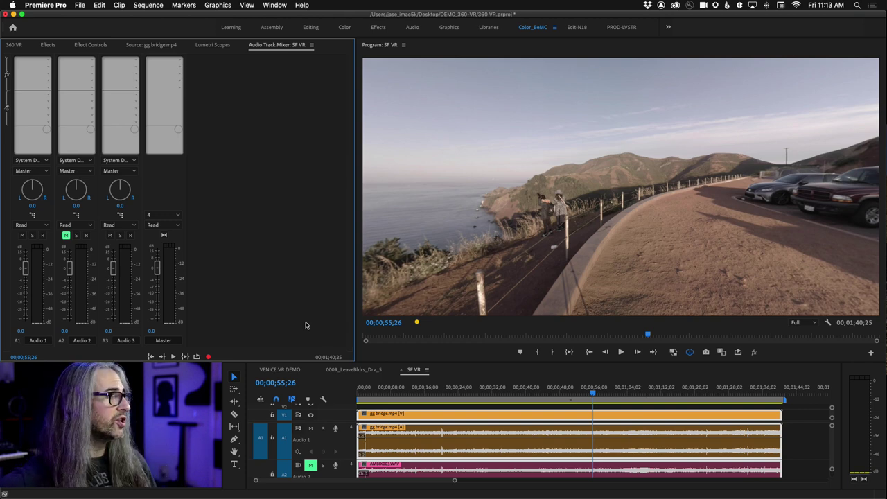
{"action": "left_click", "coordinate": [297, 370]}
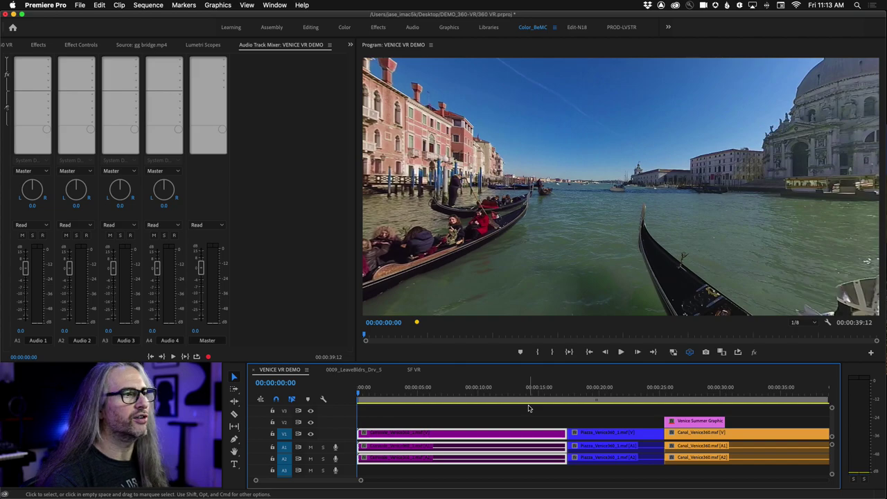
- Rotate the 360 canal view right and slightly up to show the waterfront buildings
{"action": "left_click_drag", "start_coordinate": [465, 217], "coordinate": [513, 84]}
{"action": "left_click_drag", "start_coordinate": [779, 158], "coordinate": [735, 237]}
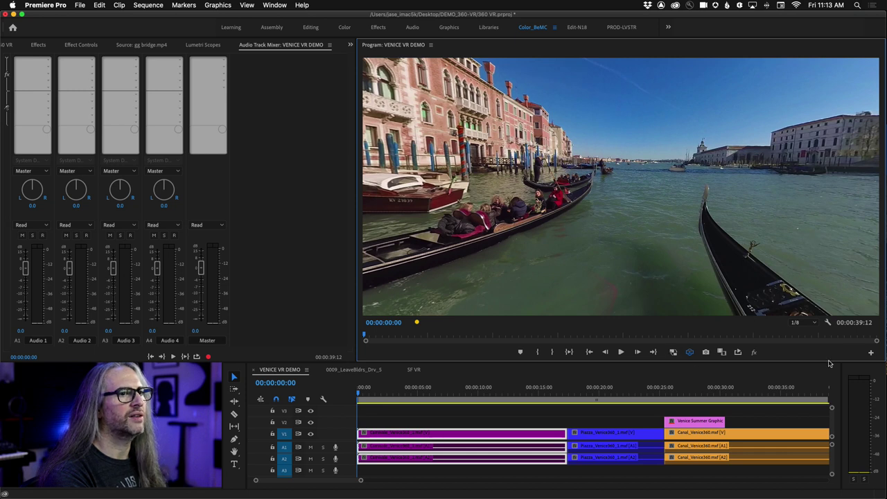
- Turn on the VR video display in the Program monitor's settings
{"action": "left_click", "coordinate": [828, 323]}
{"action": "mouse_move", "coordinate": [720, 176]}
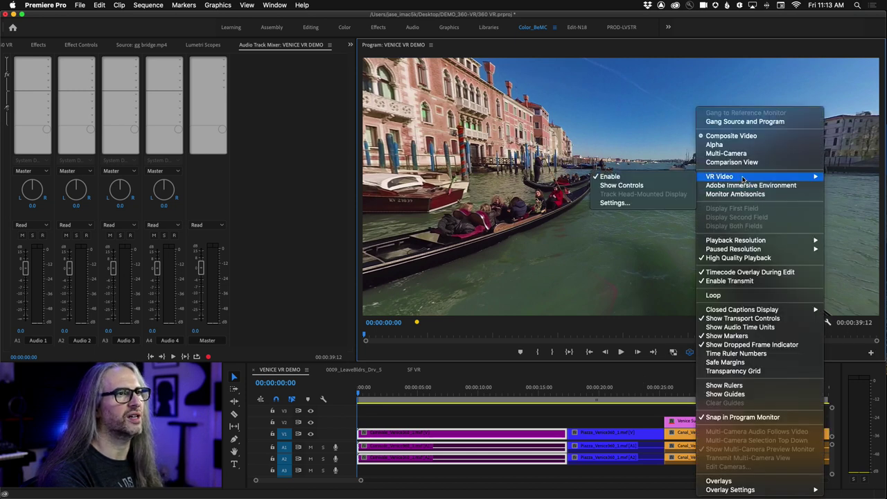
{"action": "left_click", "coordinate": [649, 186]}
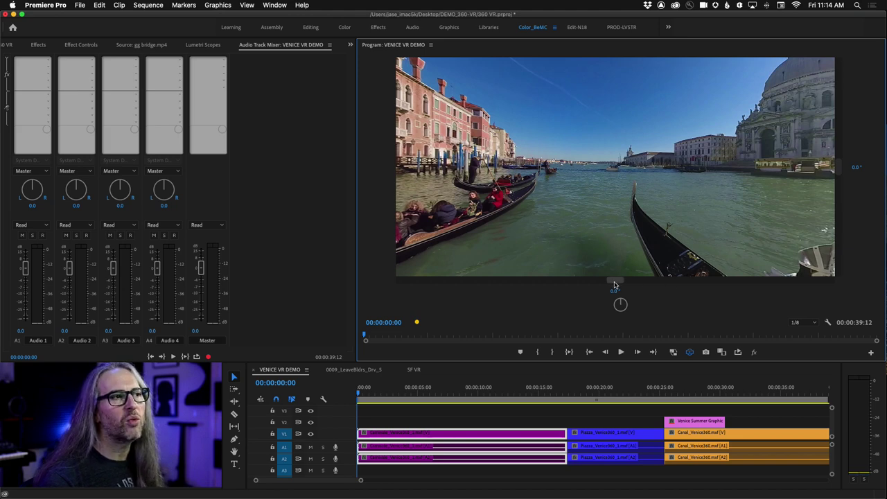
- Reset the preview's horizontal VR viewing angle from 75° to 0°
{"action": "left_click_drag", "start_coordinate": [615, 280], "coordinate": [703, 280]}
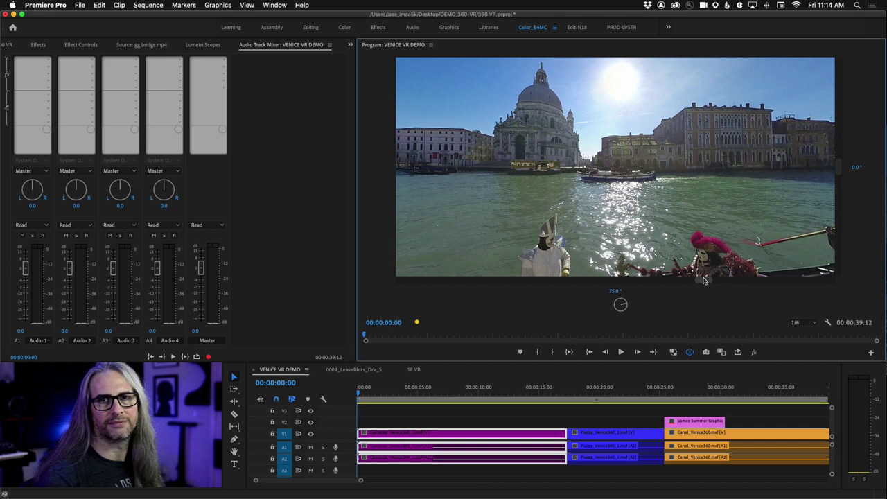
{"action": "left_click", "coordinate": [612, 291]}
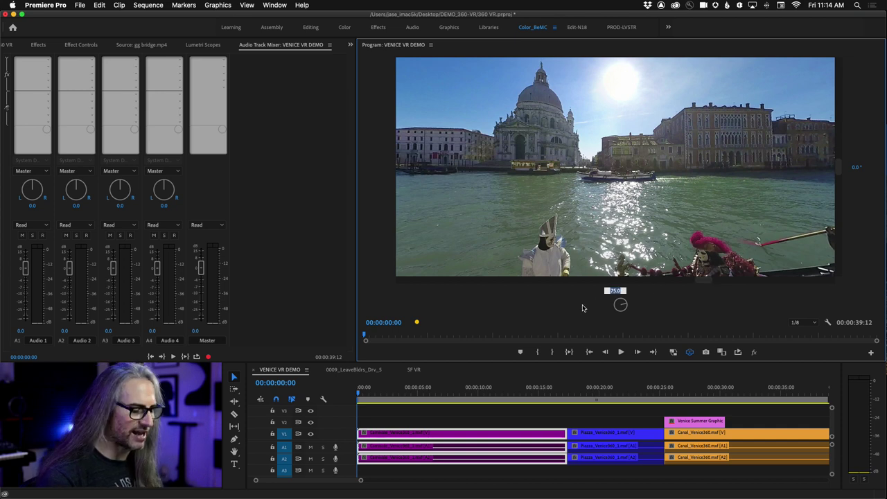
{"action": "type", "text": "0"}
{"action": "key", "text": "Return"}
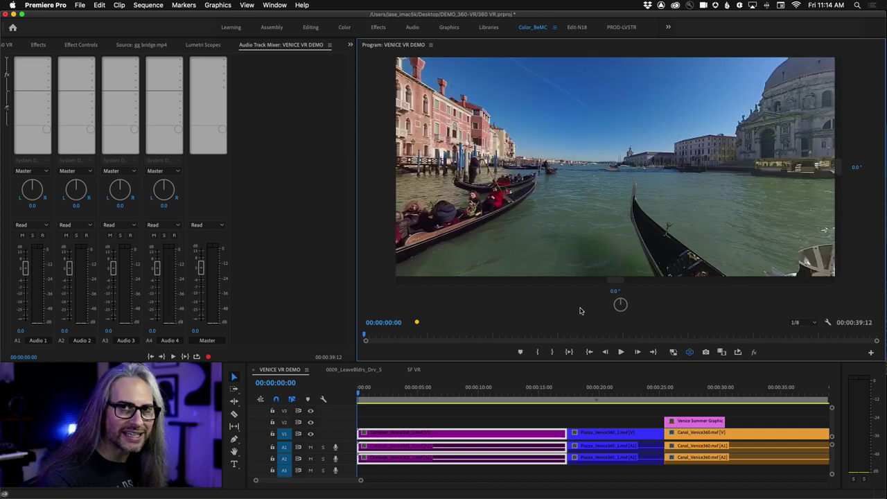
- Search the Effects for VR and apply VR Rotate Sphere to Carnivale_Venice360_1
{"action": "left_click", "coordinate": [38, 45]}
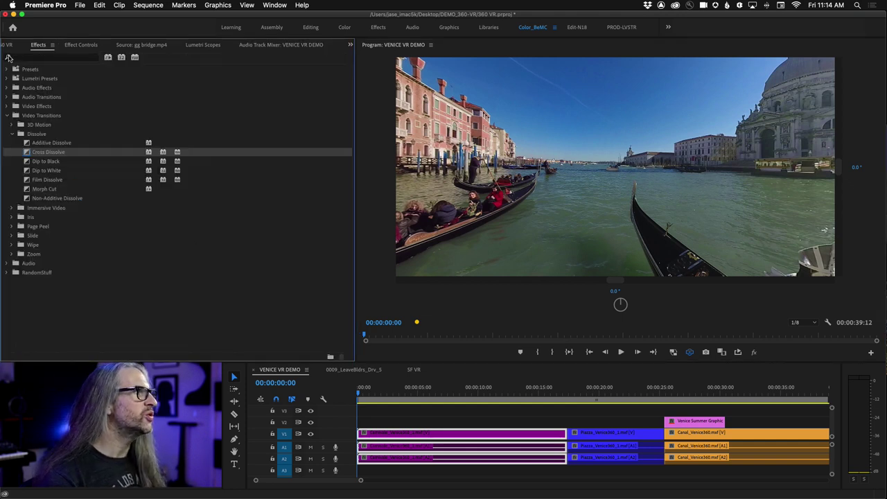
{"action": "left_click", "coordinate": [20, 59]}
{"action": "type", "text": "VR"}
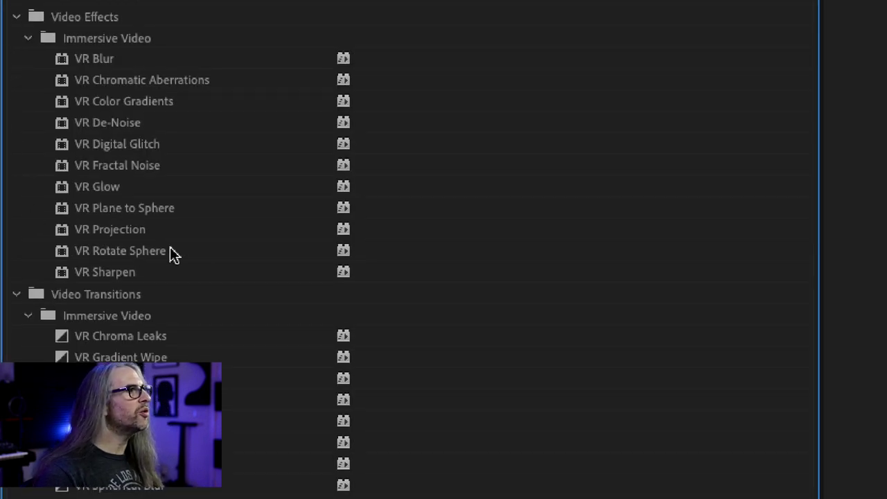
{"action": "left_click", "coordinate": [206, 255]}
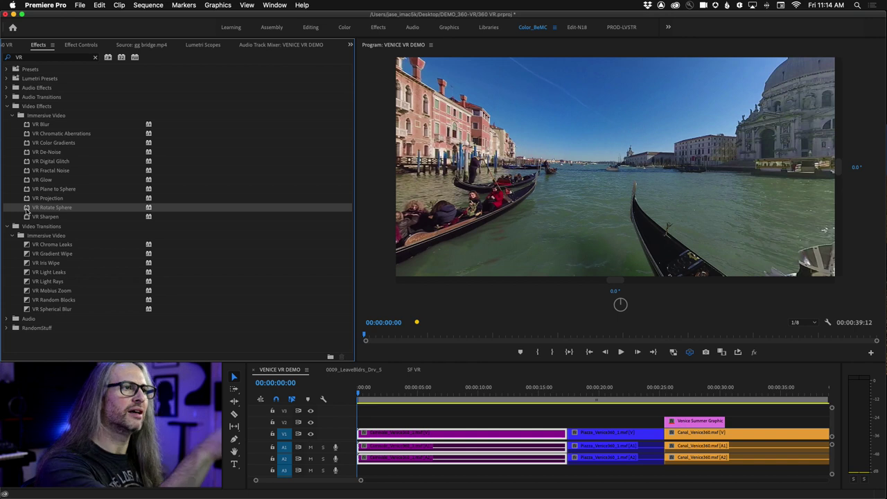
{"action": "left_click_drag", "start_coordinate": [27, 210], "coordinate": [409, 434]}
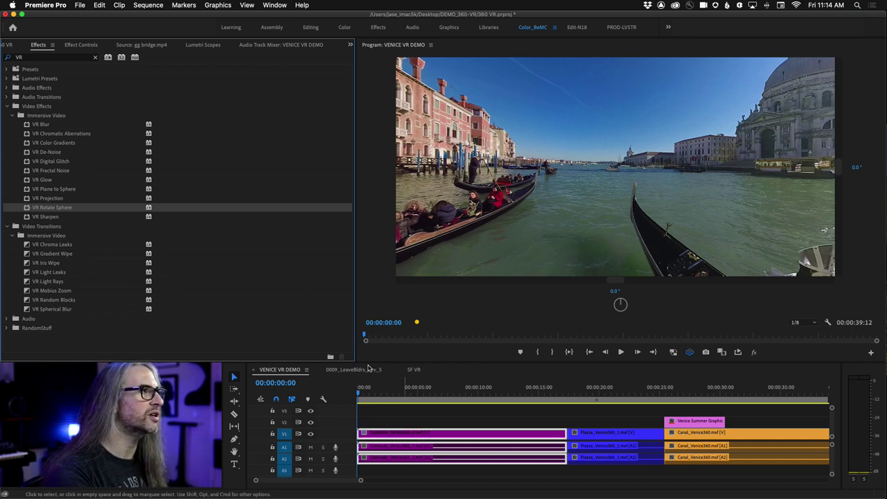
{"action": "left_click", "coordinate": [90, 46]}
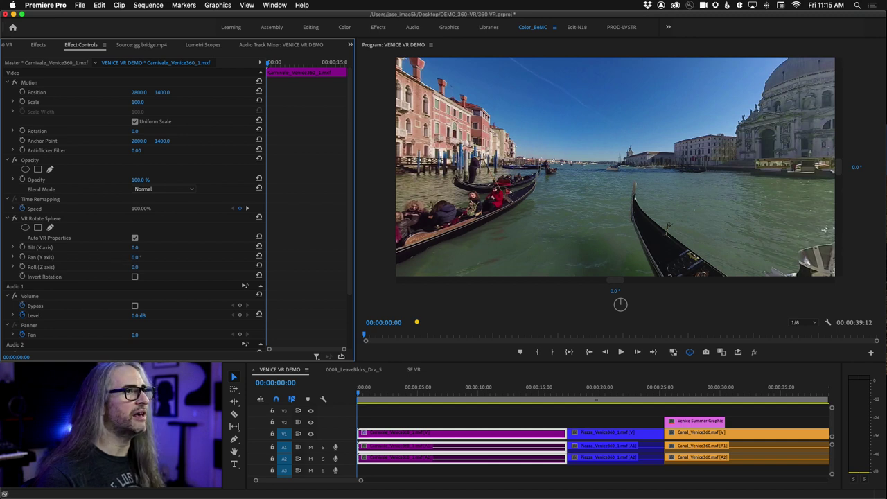
{"action": "left_click_drag", "start_coordinate": [135, 257], "coordinate": [81, 257]}
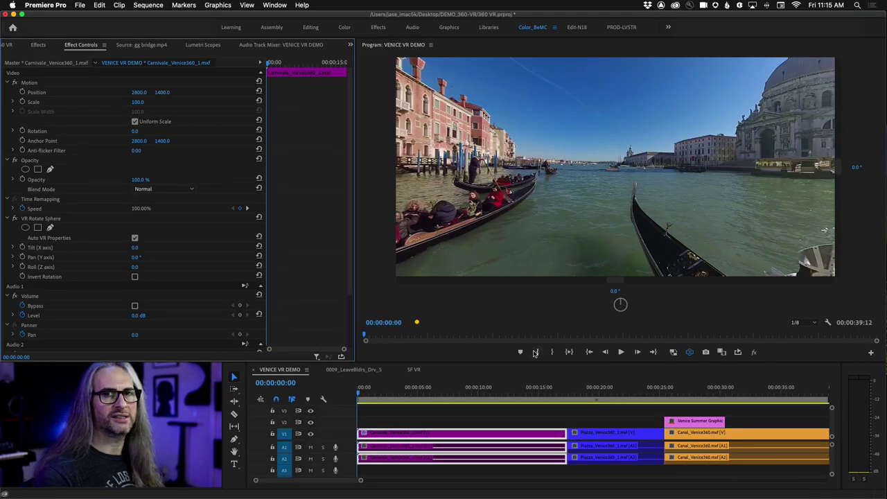
- Redo the VR Rotate Sphere Pan of -80° so the domed basilica faces forward
{"action": "left_click", "coordinate": [100, 4]}
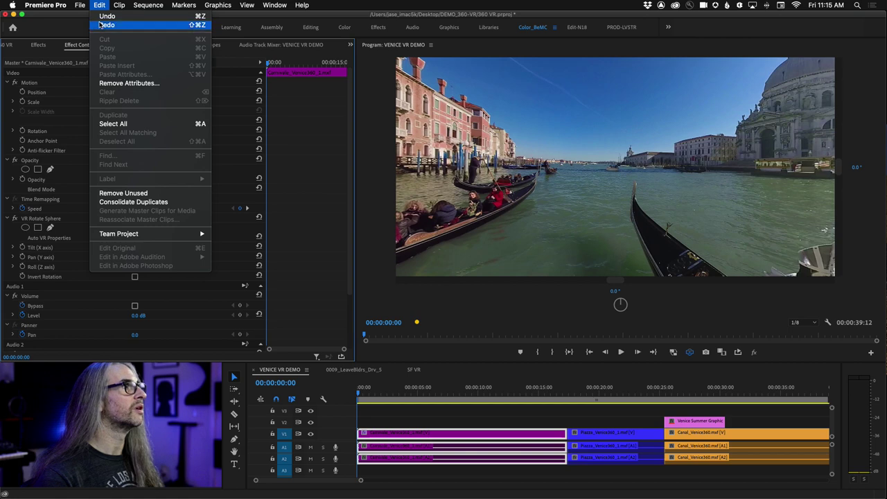
{"action": "left_click", "coordinate": [106, 25]}
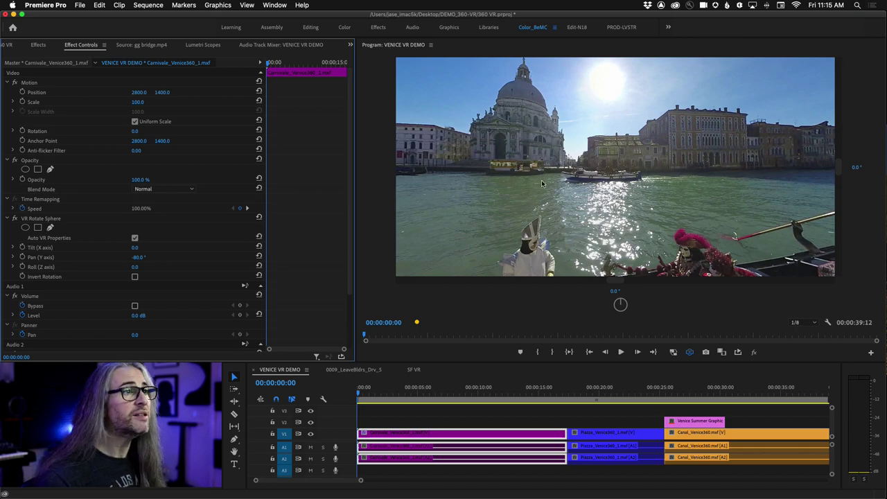
{"action": "left_click_drag", "start_coordinate": [514, 174], "coordinate": [597, 230]}
- Reset the VR preview's horizontal and vertical angles to 0°
{"action": "left_click", "coordinate": [614, 291]}
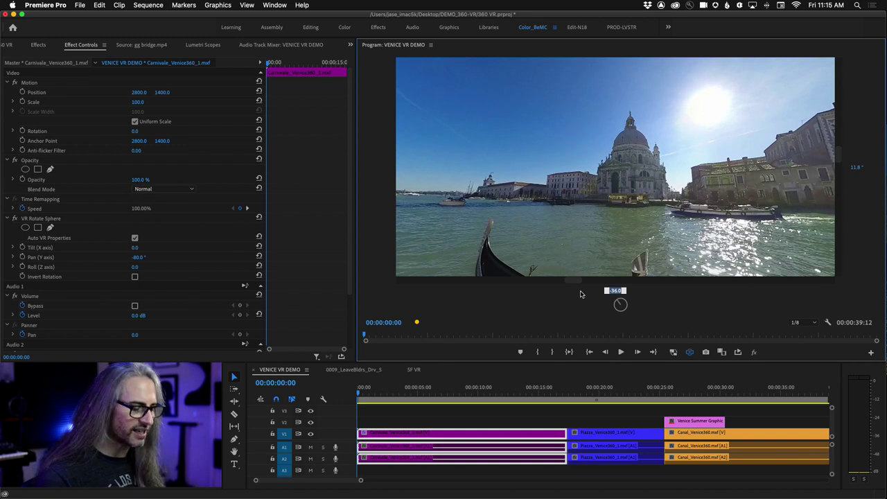
{"action": "type", "text": "0"}
{"action": "key", "text": "Return"}
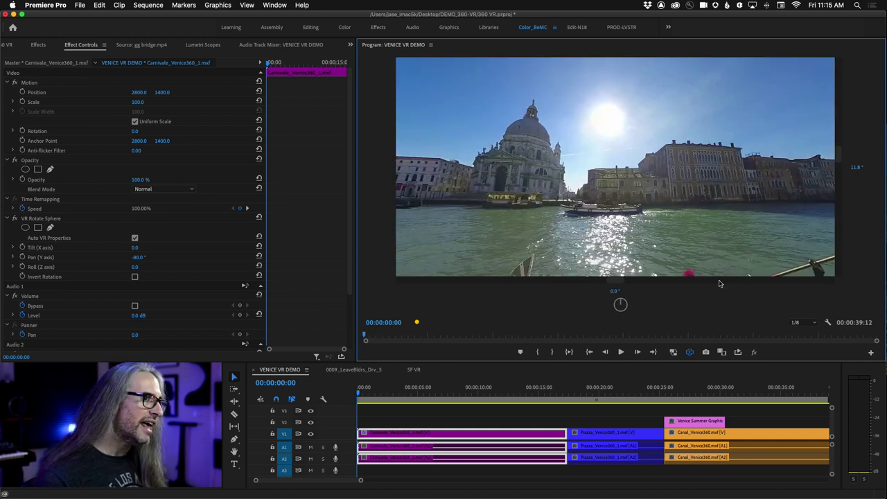
{"action": "left_click", "coordinate": [856, 167]}
{"action": "key", "text": "Return"}
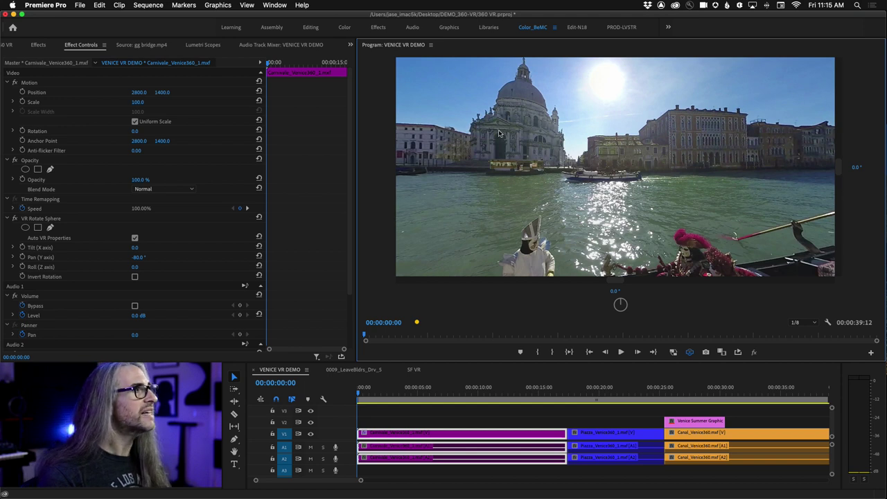
{"action": "left_click", "coordinate": [38, 45]}
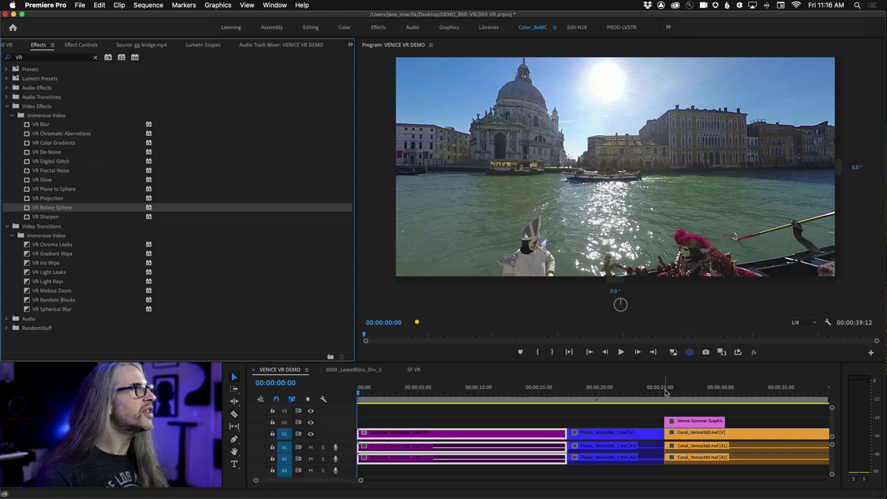
- Move the playhead to the canal title shot at 00:00:25:19
{"action": "left_click_drag", "start_coordinate": [665, 393], "coordinate": [670, 395]}
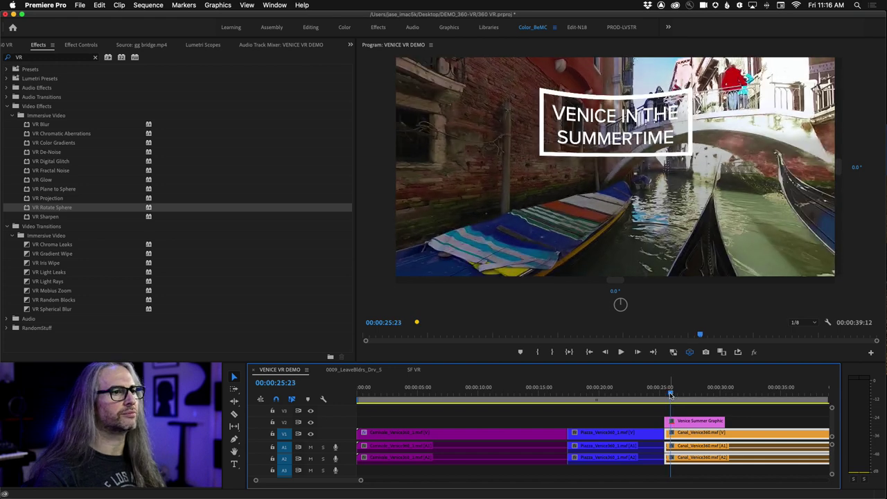
{"action": "left_click", "coordinate": [689, 352]}
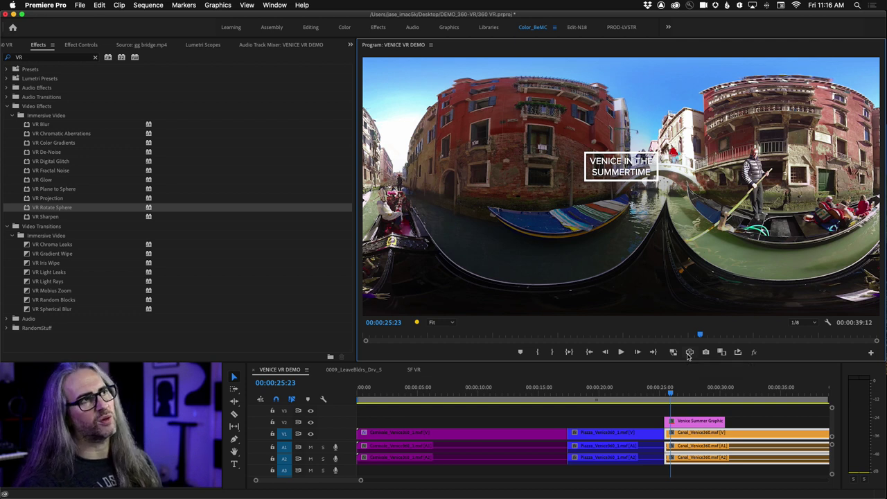
{"action": "left_click", "coordinate": [666, 395]}
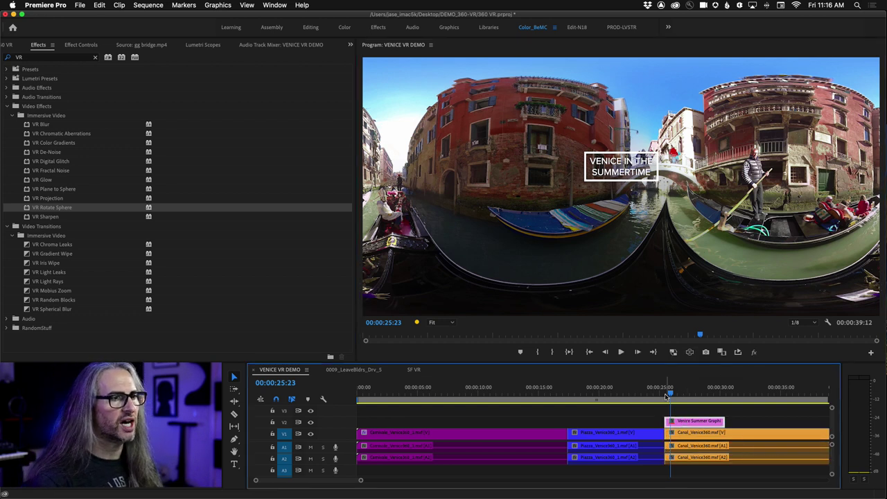
{"action": "left_click", "coordinate": [663, 390]}
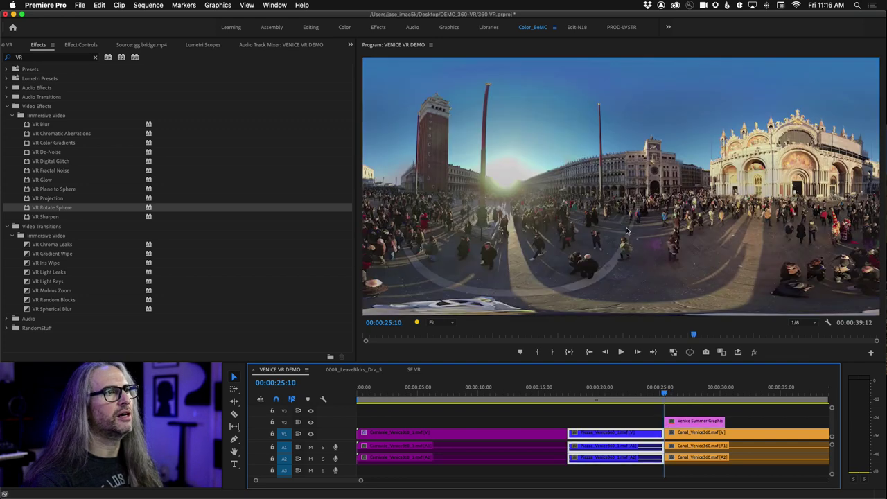
{"action": "left_click_drag", "start_coordinate": [663, 390], "coordinate": [669, 392]}
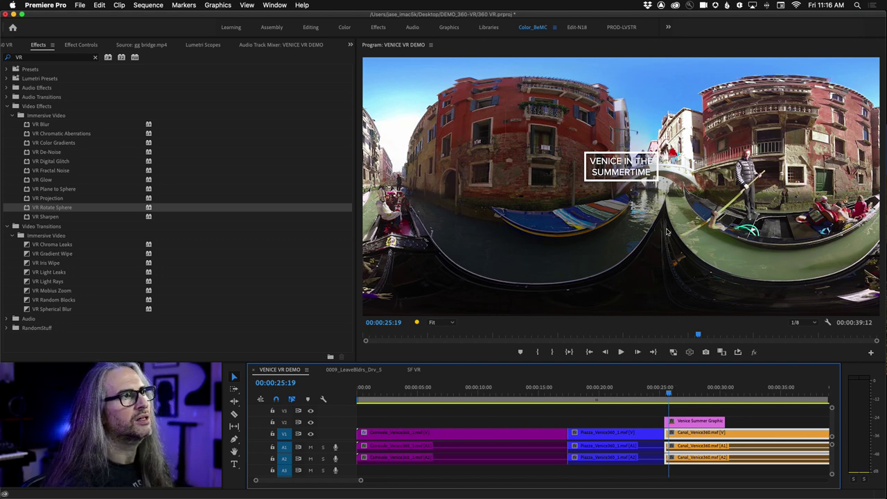
- Turn the VR preview to -74° and open the Venice Summer Graphic's effect settings
{"action": "left_click", "coordinate": [689, 352]}
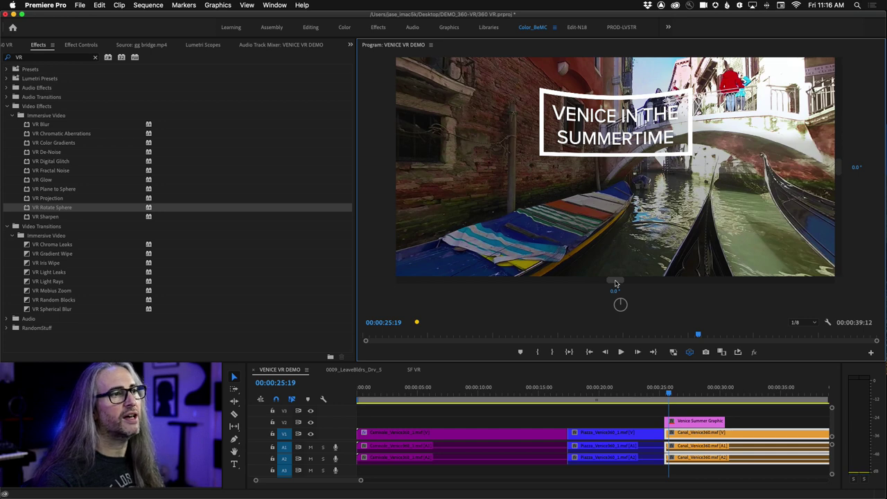
{"action": "left_click_drag", "start_coordinate": [615, 283], "coordinate": [530, 280]}
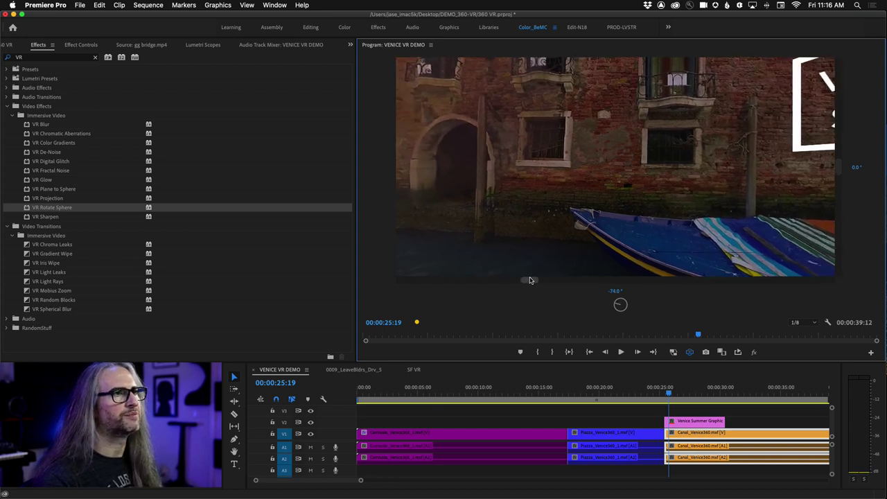
{"action": "left_click", "coordinate": [424, 435]}
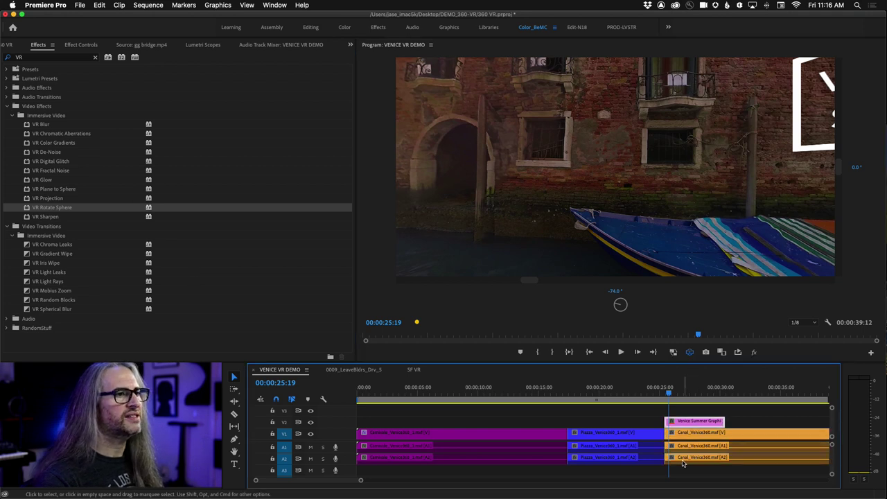
{"action": "left_click", "coordinate": [80, 46]}
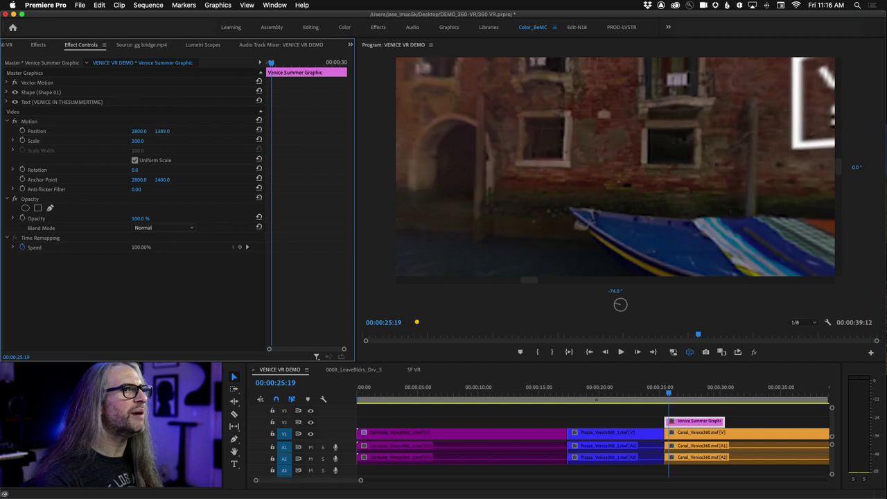
- Scrub the Venice Summer Graphic's Motion Position X to 1669.0
{"action": "left_click_drag", "start_coordinate": [137, 131], "coordinate": [164, 188]}
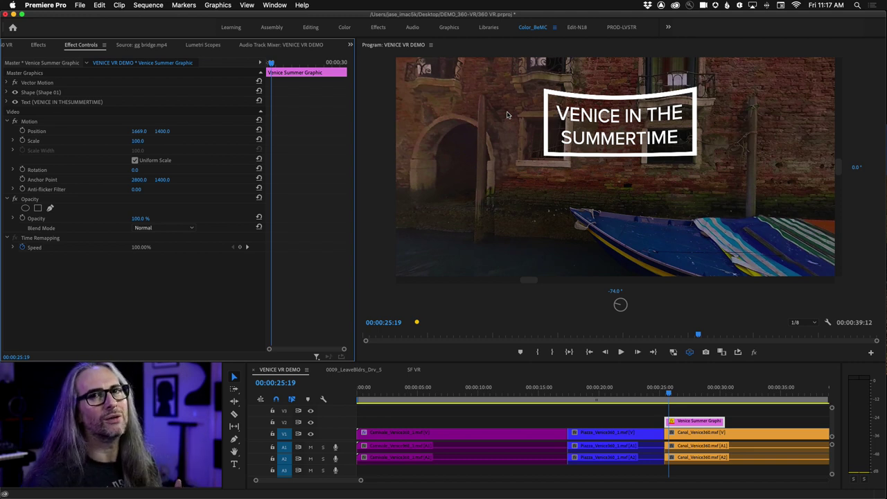
{"action": "left_click", "coordinate": [38, 46]}
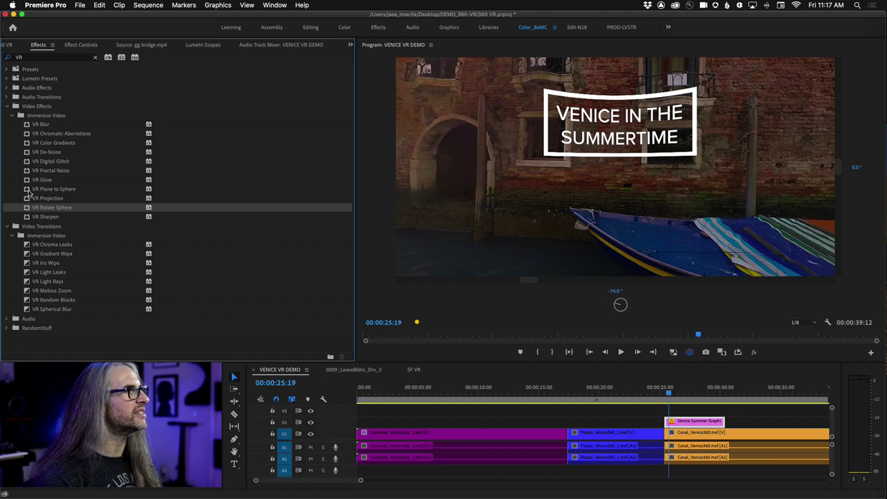
- Apply VR Plane to Sphere to the Venice Summer Graphic and return to 25:11
{"action": "left_click", "coordinate": [28, 189]}
{"action": "left_click_drag", "start_coordinate": [189, 211], "coordinate": [696, 421]}
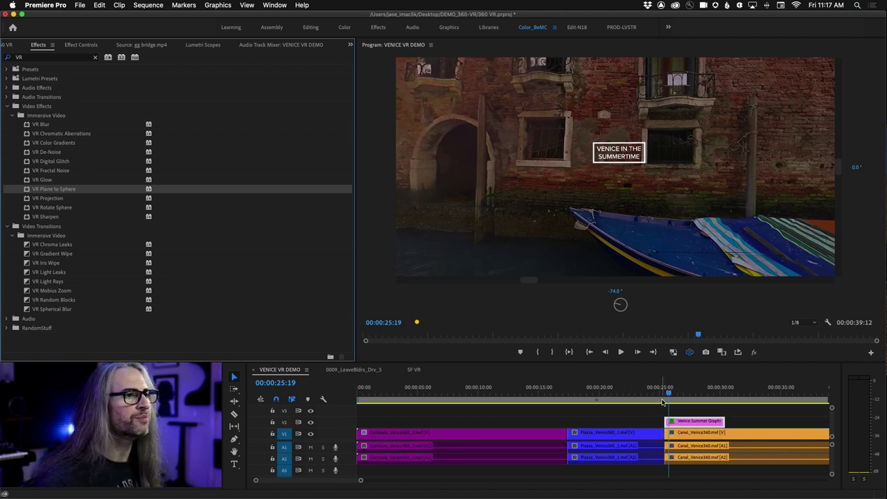
{"action": "left_click_drag", "start_coordinate": [668, 392], "coordinate": [663, 392]}
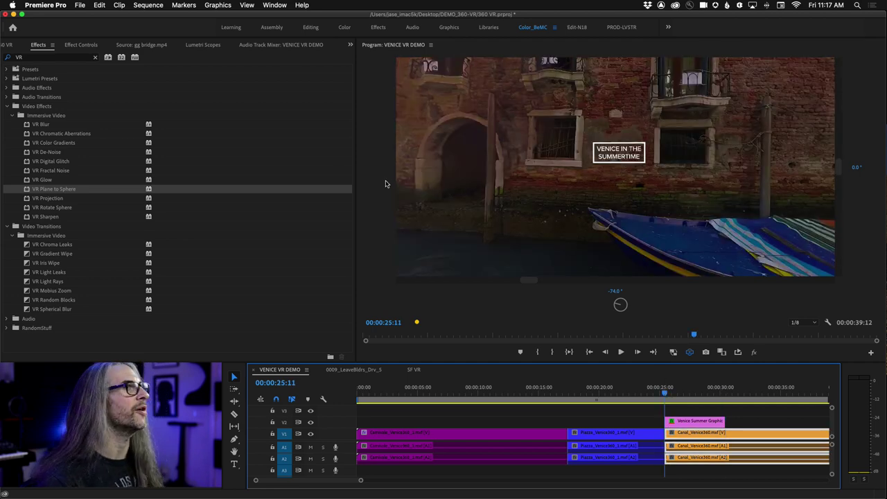
{"action": "left_click", "coordinate": [81, 44]}
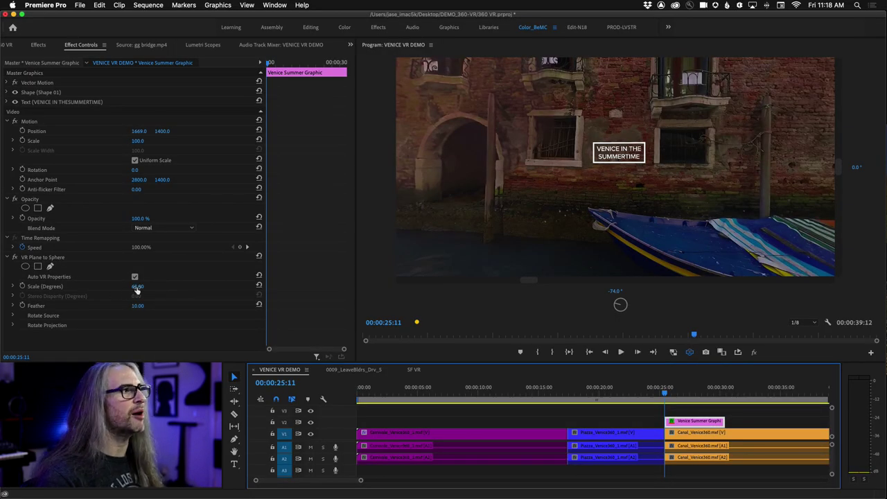
- Set the title's sphere Scale to 61 degrees and its Blend Mode to Overlay
{"action": "mouse_move", "coordinate": [136, 290]}
{"action": "left_mouse_down"}
{"action": "mouse_move", "coordinate": [193, 286]}
{"action": "mouse_move", "coordinate": [129, 286]}
{"action": "left_mouse_up"}
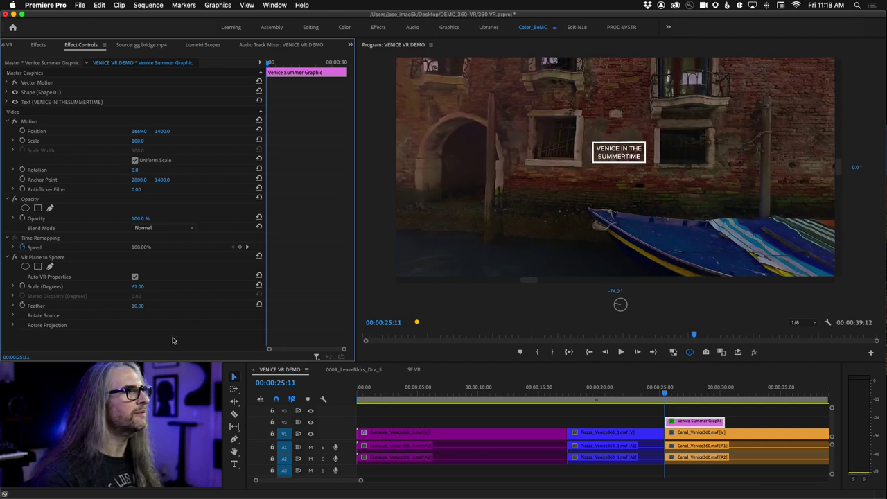
{"action": "left_click", "coordinate": [159, 228]}
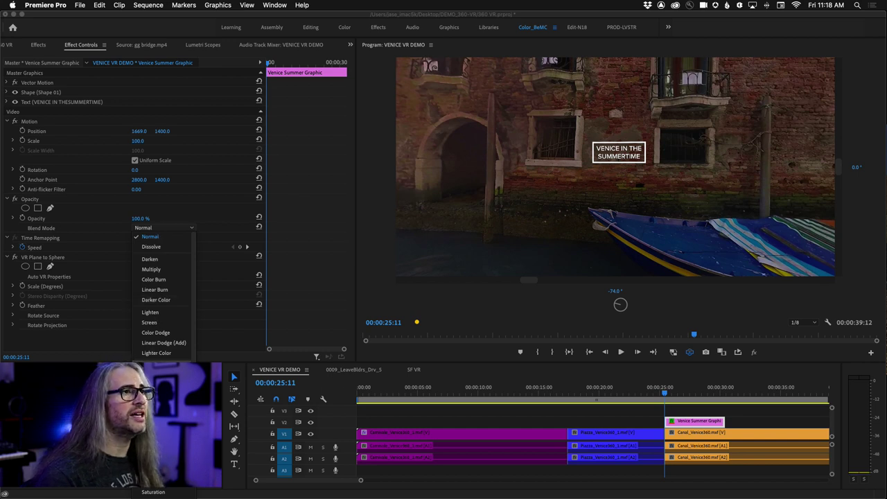
{"action": "left_click", "coordinate": [153, 365]}
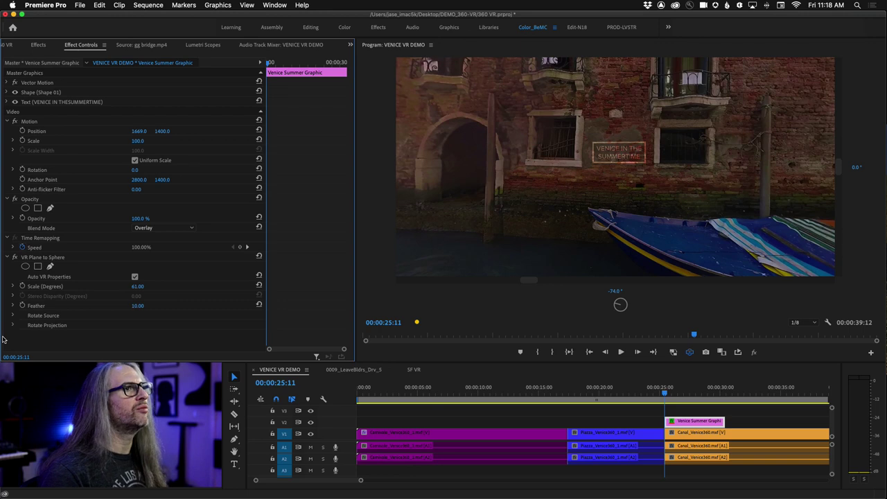
{"action": "left_click", "coordinate": [13, 325]}
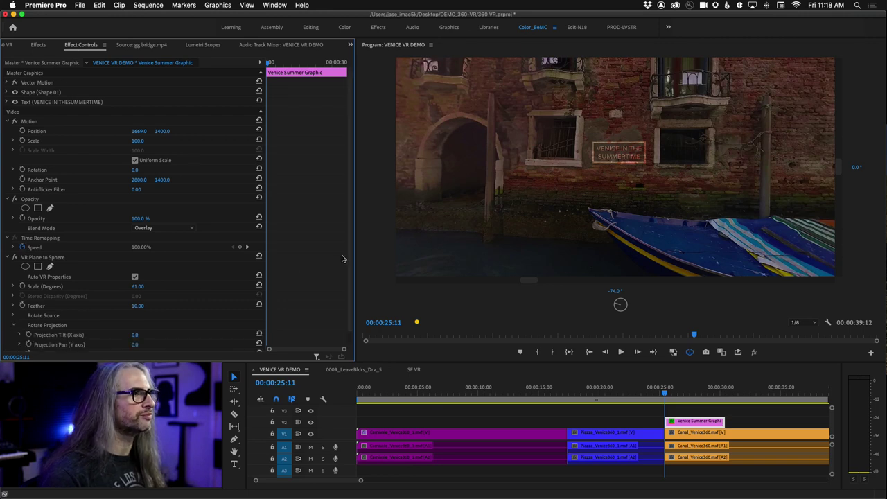
- Change the title's Motion Position X to 2800
{"action": "scroll", "coordinate": [99, 320], "scroll_direction": "down", "scroll_amount": 2}
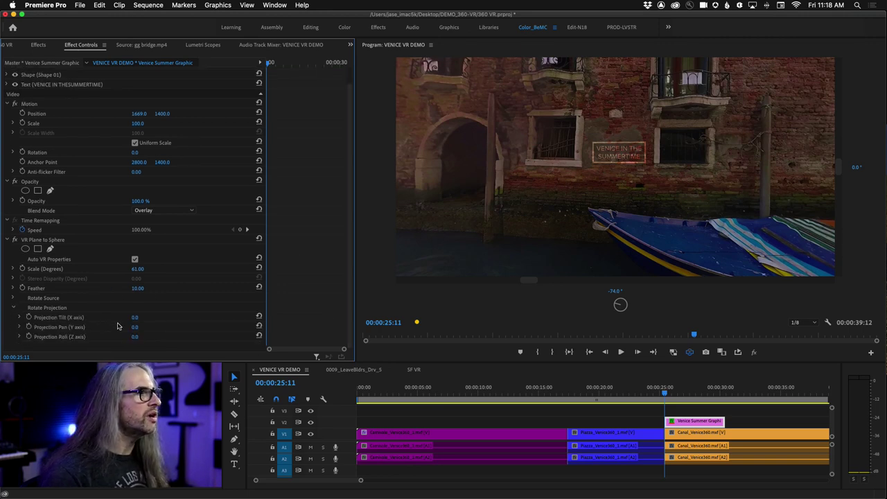
{"action": "left_click", "coordinate": [138, 114]}
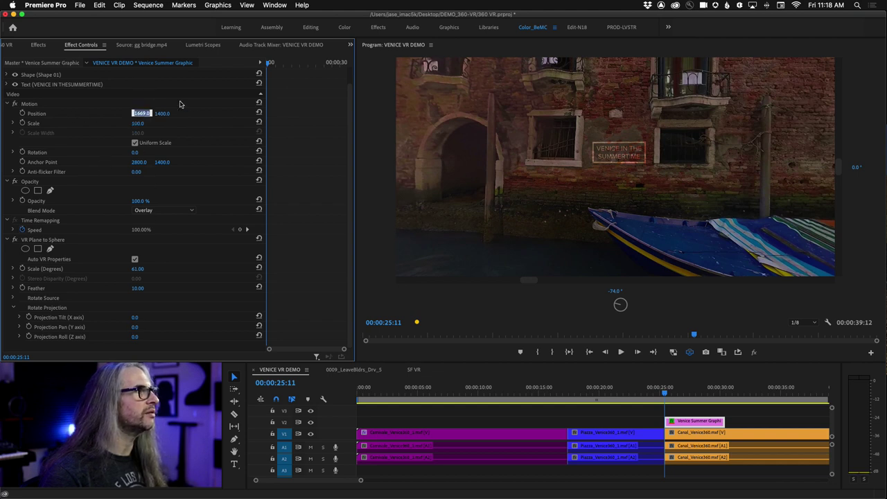
{"action": "left_click", "coordinate": [257, 111]}
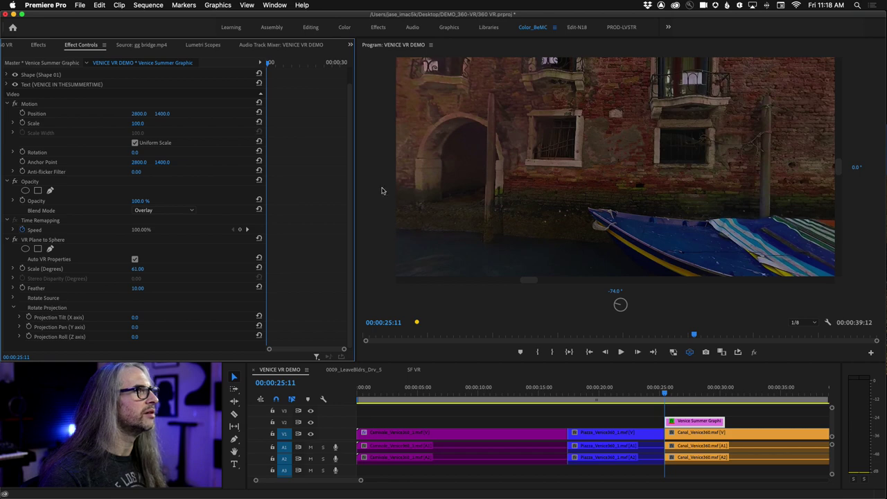
{"action": "mouse_move", "coordinate": [640, 202]}
{"action": "left_mouse_down"}
{"action": "mouse_move", "coordinate": [418, 203]}
{"action": "mouse_move", "coordinate": [651, 190]}
{"action": "mouse_move", "coordinate": [633, 196]}
{"action": "left_mouse_up"}
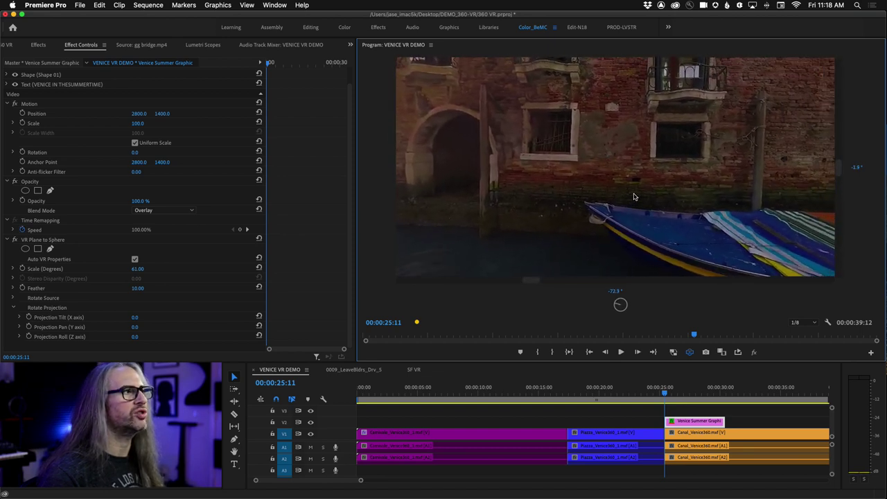
- Drag Projection Pan to -75° and rotate the VR view to check the canal wall
{"action": "left_click_drag", "start_coordinate": [134, 330], "coordinate": [83, 331]}
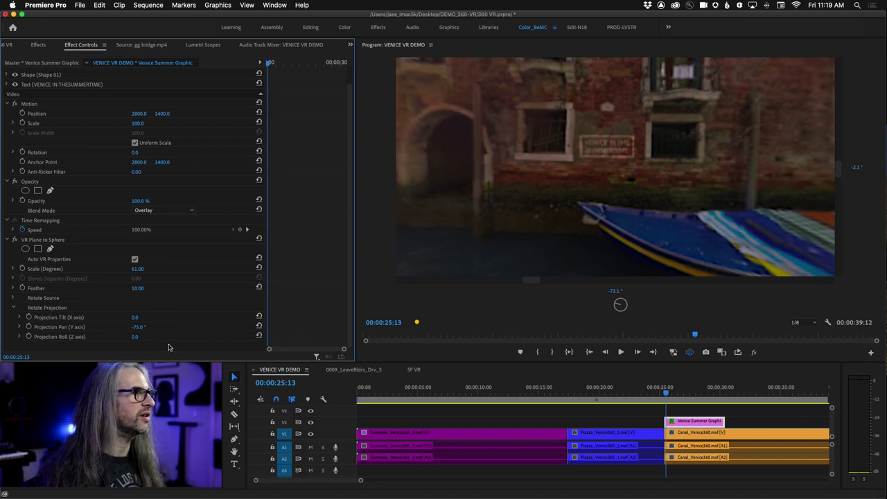
{"action": "scroll", "coordinate": [334, 293], "scroll_direction": "up", "scroll_amount": 1}
{"action": "scroll", "coordinate": [334, 293], "scroll_direction": "down", "scroll_amount": 1}
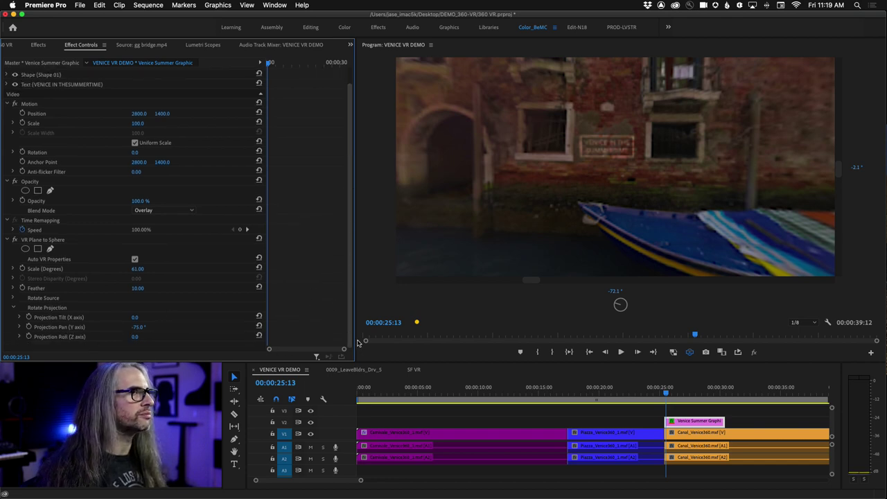
{"action": "left_click_drag", "start_coordinate": [586, 256], "coordinate": [704, 291]}
- Play the sequence forward and backward while rotating the 360 view around the title
{"action": "left_click", "coordinate": [697, 337]}
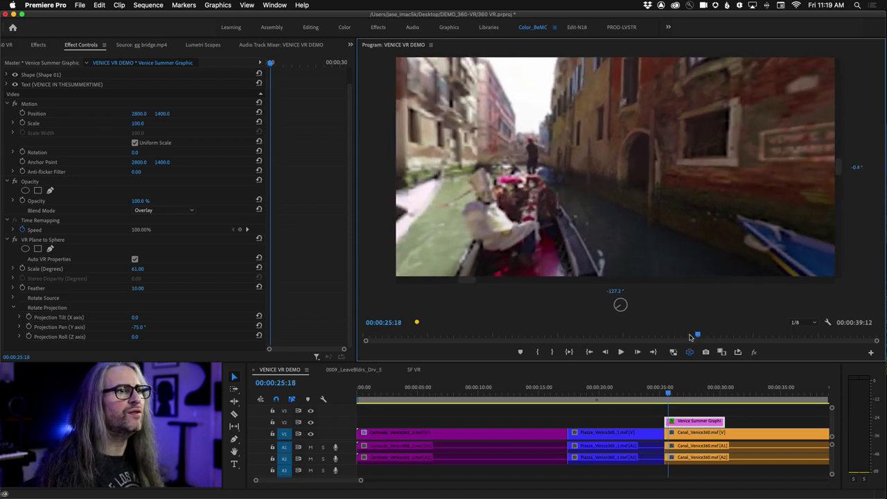
{"action": "mouse_move", "coordinate": [697, 335]}
{"action": "left_mouse_down"}
{"action": "mouse_move", "coordinate": [630, 336]}
{"action": "mouse_move", "coordinate": [698, 336]}
{"action": "left_mouse_up"}
{"action": "left_click_drag", "start_coordinate": [706, 222], "coordinate": [817, 227]}
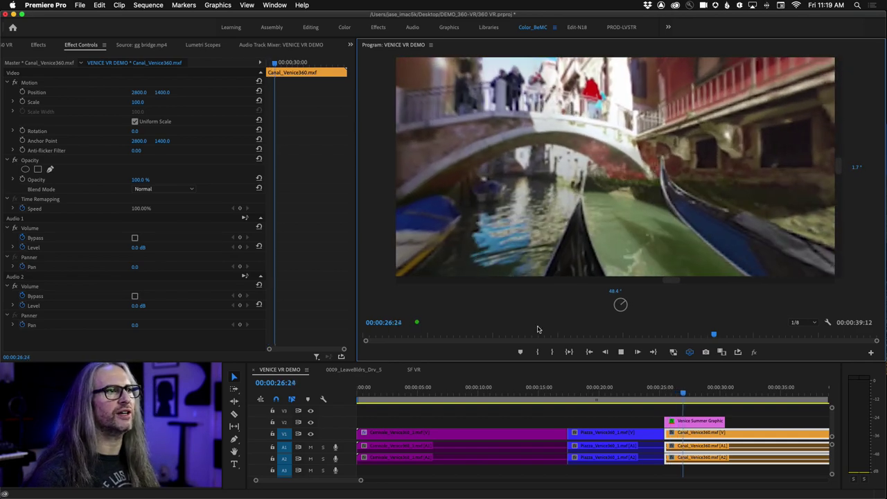
{"action": "key", "text": "j"}
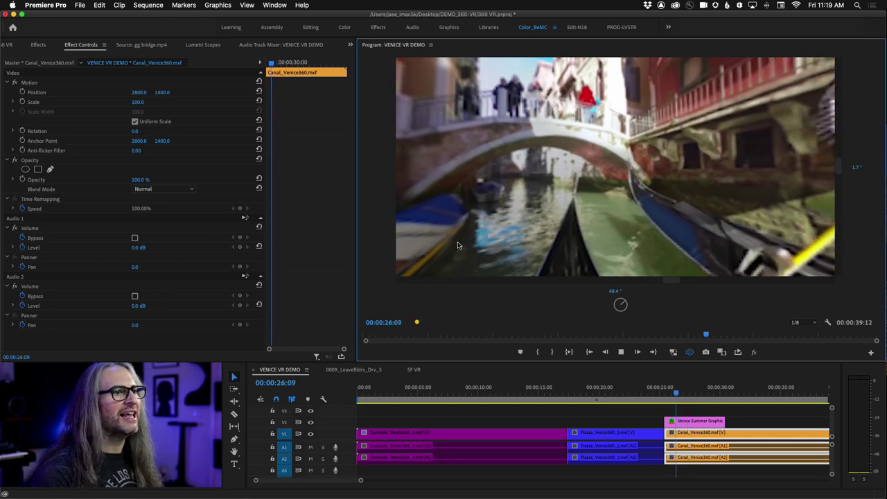
{"action": "left_click_drag", "start_coordinate": [449, 242], "coordinate": [749, 217]}
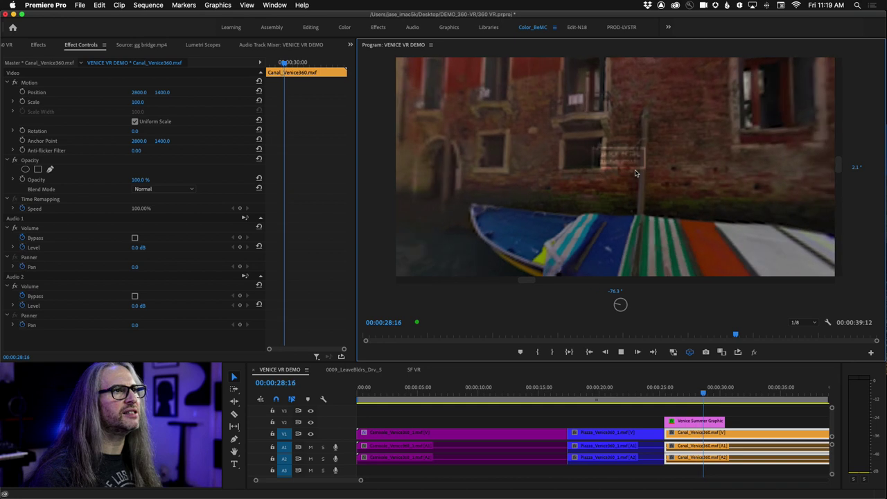
{"action": "key", "text": "j"}
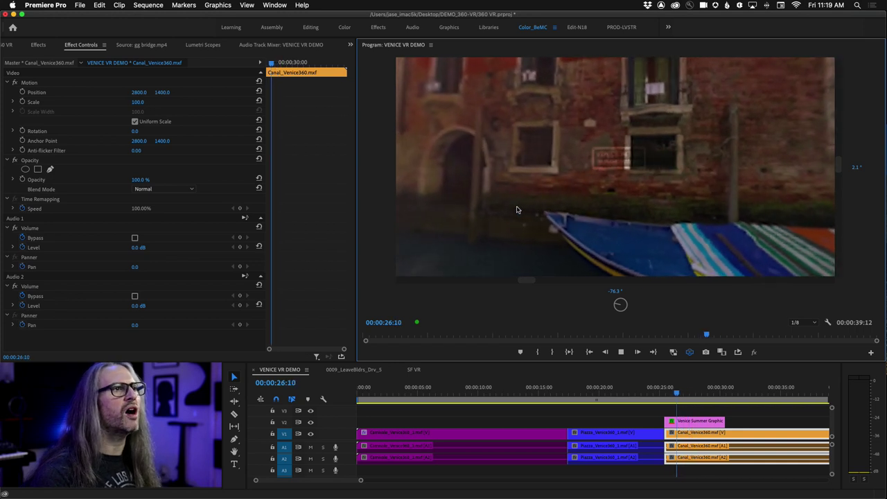
- Stop on the titled shot, nudge the playhead forward, and show the G360VR Tests folder in Finder
{"action": "key", "text": "k"}
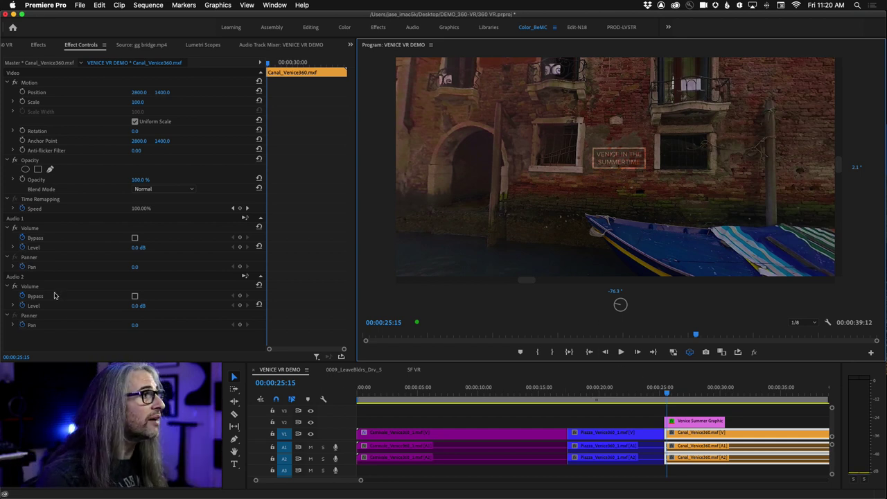
{"action": "left_click_drag", "start_coordinate": [667, 393], "coordinate": [668, 395]}
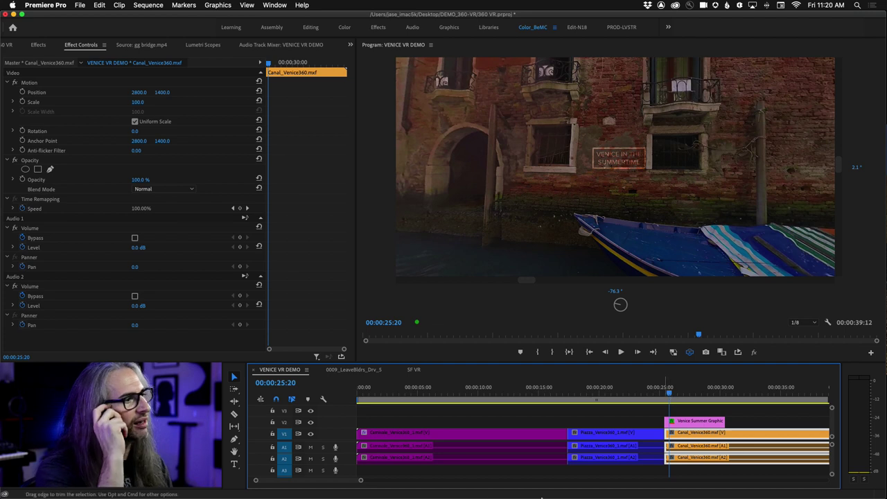
{"action": "mouse_move", "coordinate": [146, 494]}
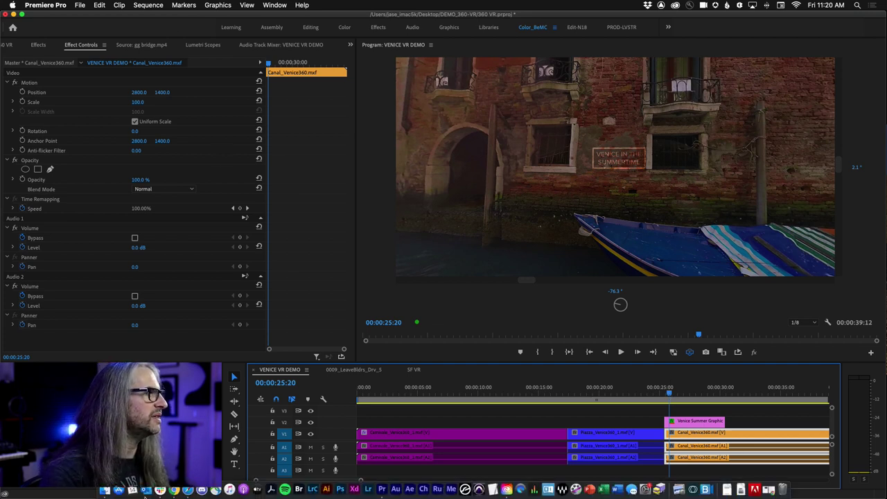
{"action": "left_click", "coordinate": [103, 490]}
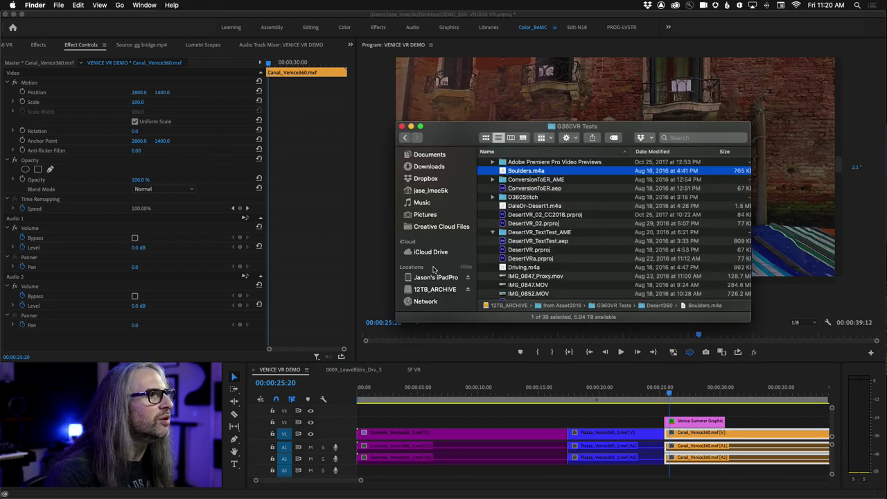
- Import 360 STILL_TW.PNG from the Dropbox folder into Premiere's 360 VR project bin
{"action": "left_click", "coordinate": [426, 178]}
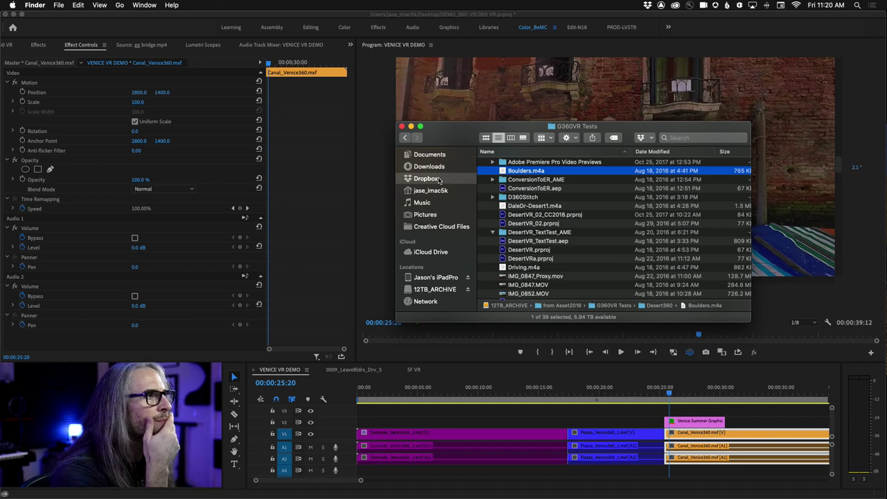
{"action": "scroll", "coordinate": [541, 255], "scroll_direction": "down", "scroll_amount": 5}
{"action": "scroll", "coordinate": [541, 254], "scroll_direction": "down", "scroll_amount": 3}
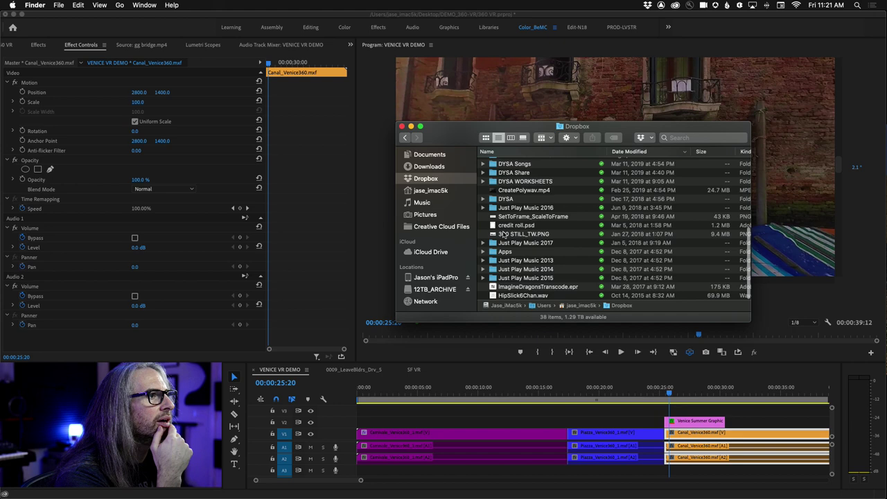
{"action": "scroll", "coordinate": [502, 234], "scroll_direction": "up", "scroll_amount": 2}
{"action": "left_click", "coordinate": [6, 46]}
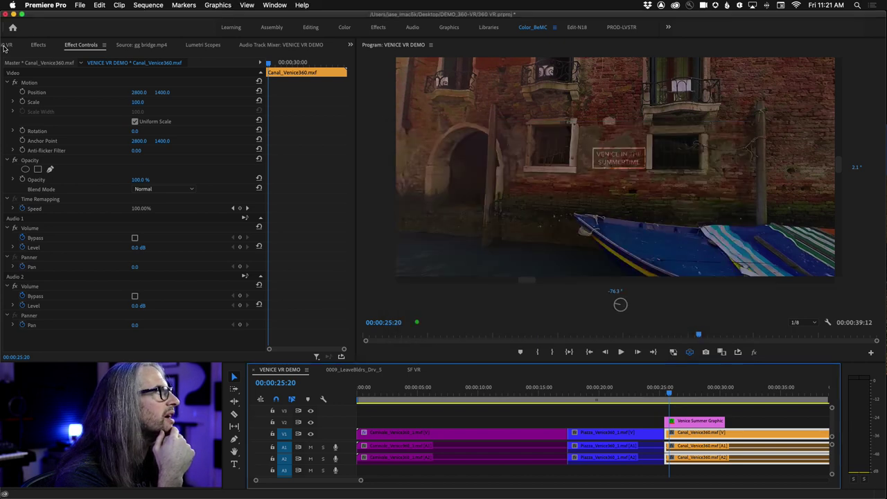
{"action": "left_click", "coordinate": [6, 47]}
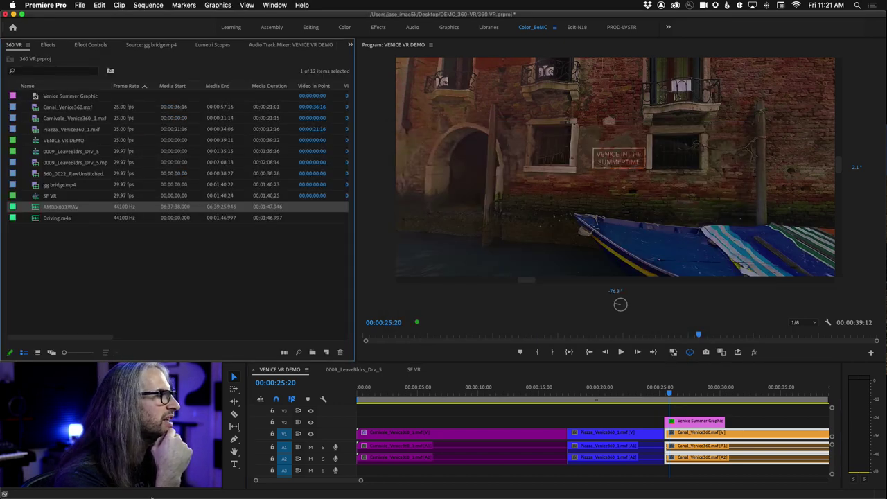
{"action": "left_click", "coordinate": [233, 493]}
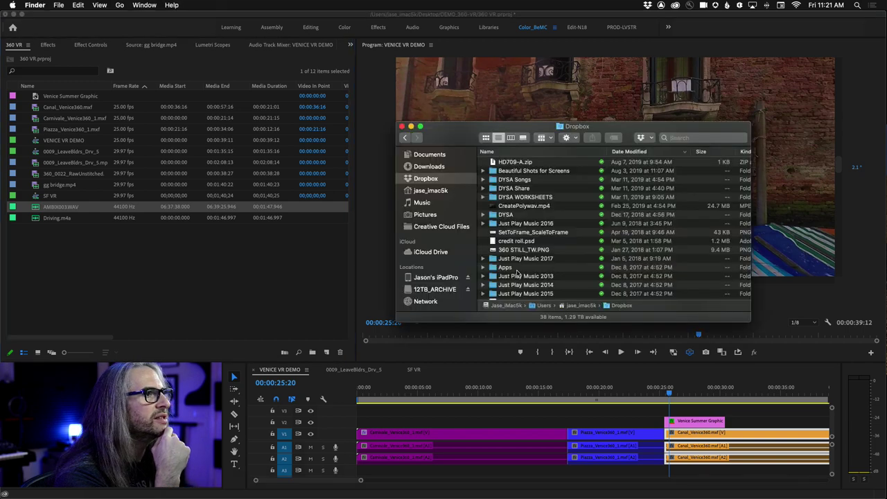
{"action": "scroll", "coordinate": [526, 222], "scroll_direction": "down", "scroll_amount": 2}
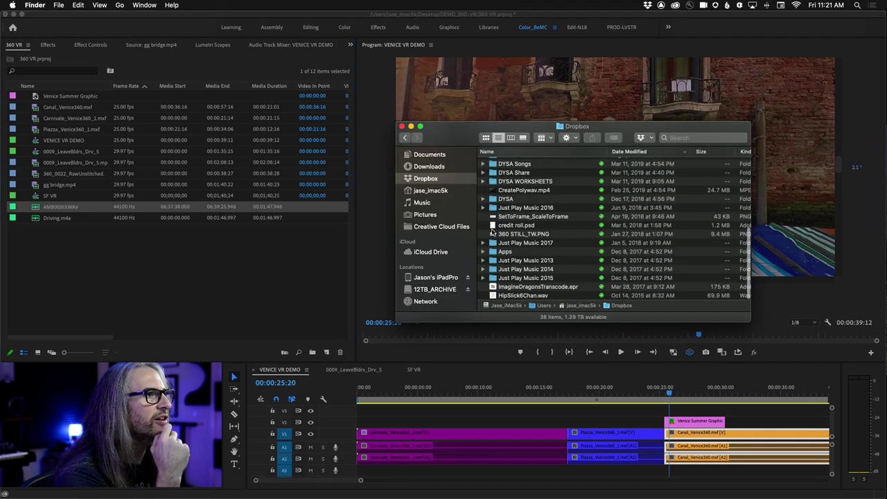
{"action": "left_click_drag", "start_coordinate": [491, 236], "coordinate": [78, 275]}
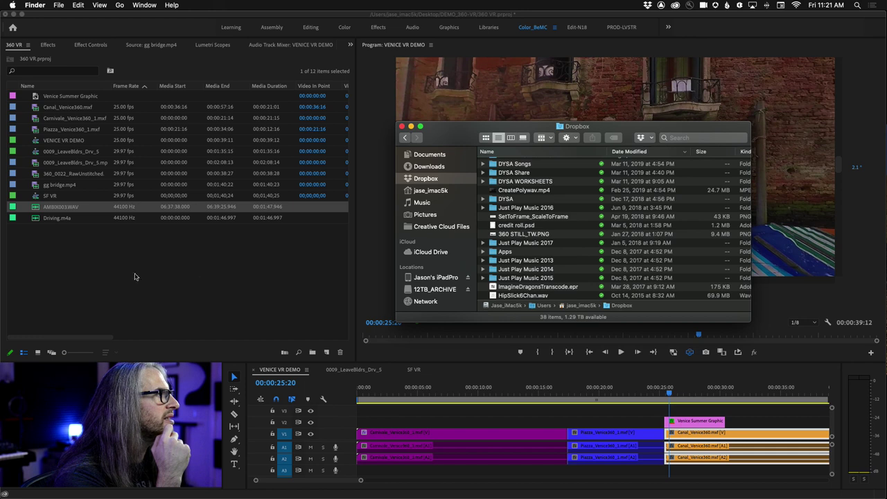
- Create a new sequence from the 360 STILL_TW.PNG item
{"action": "left_click", "coordinate": [206, 280]}
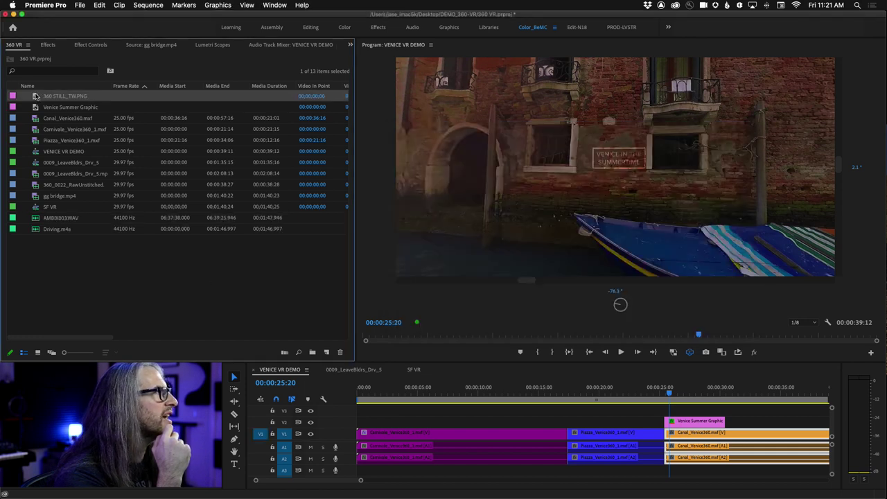
{"action": "scroll", "coordinate": [88, 97], "scroll_direction": "right", "scroll_amount": 8}
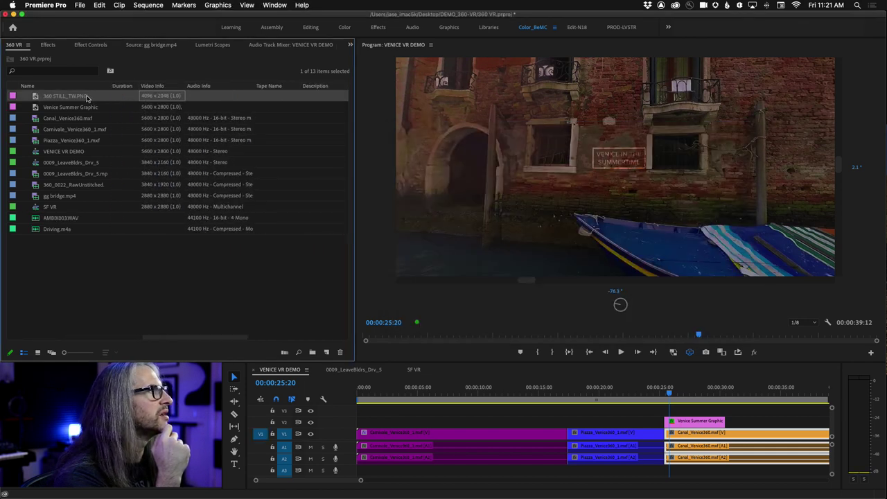
{"action": "scroll", "coordinate": [87, 97], "scroll_direction": "left", "scroll_amount": 2}
{"action": "right_click", "coordinate": [34, 97]}
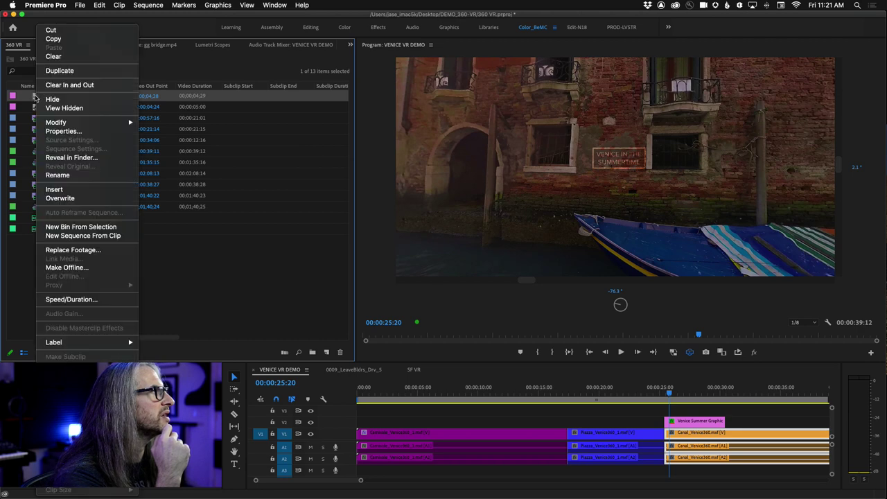
{"action": "left_click", "coordinate": [89, 236]}
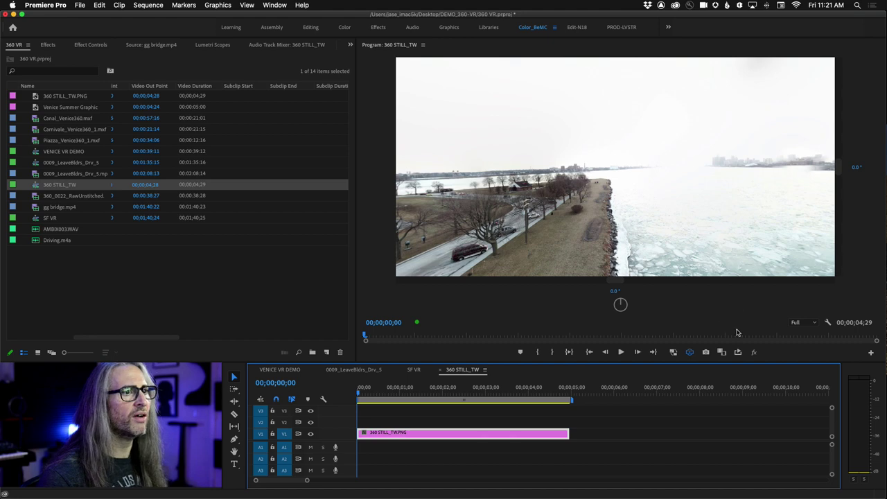
- Pan the 360 still in VR view across the shoreline and icy water, then return to VENICE VR DEMO
{"action": "left_click", "coordinate": [690, 351]}
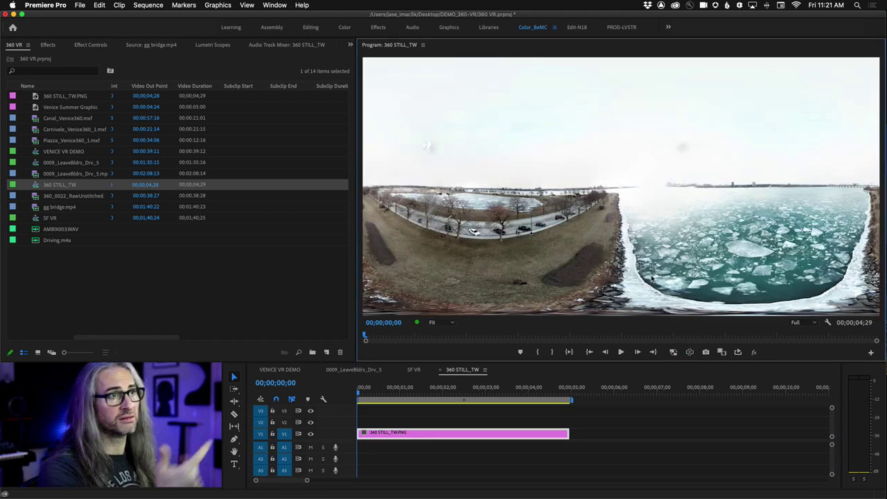
{"action": "left_click", "coordinate": [689, 352]}
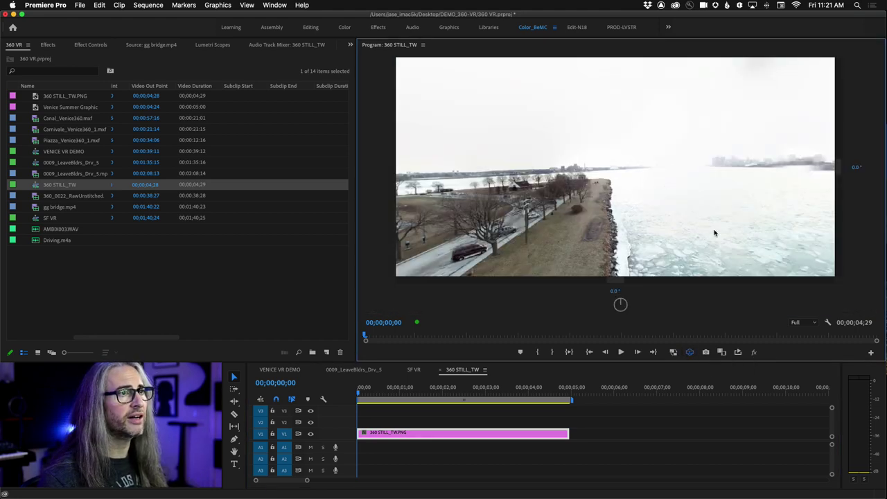
{"action": "left_click_drag", "start_coordinate": [716, 233], "coordinate": [843, 212]}
{"action": "left_click_drag", "start_coordinate": [720, 218], "coordinate": [776, 221]}
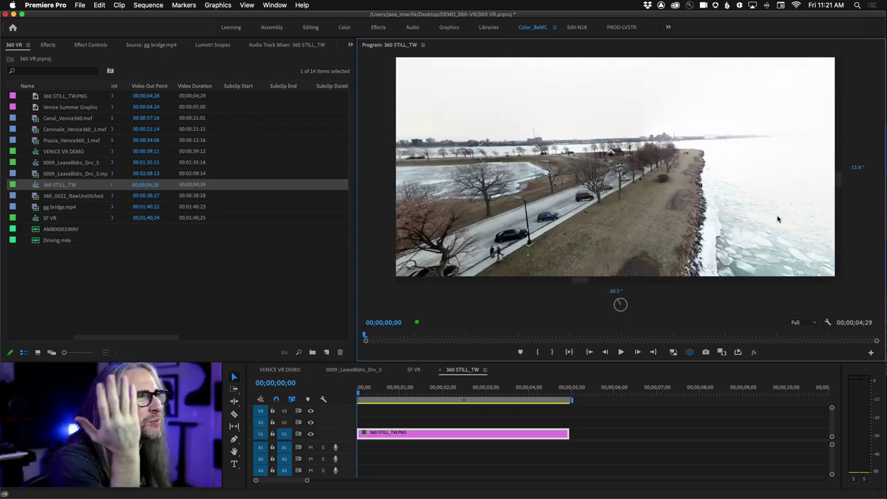
{"action": "left_click_drag", "start_coordinate": [572, 227], "coordinate": [511, 245]}
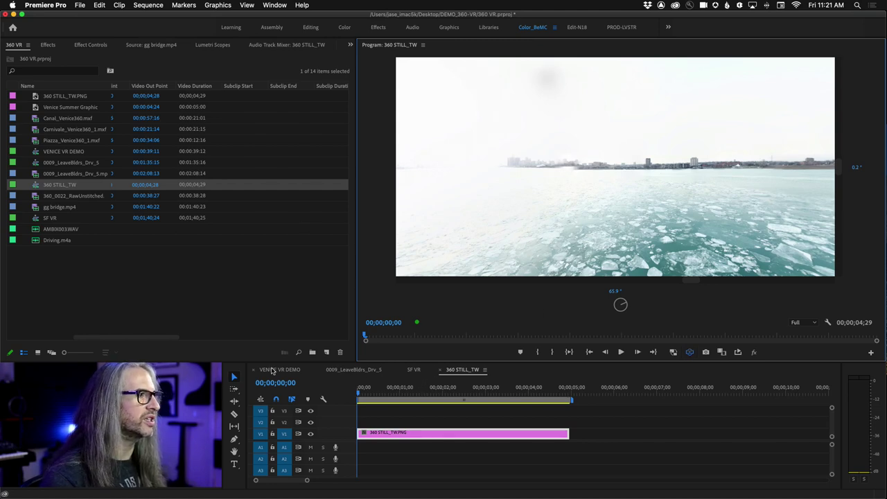
{"action": "left_click", "coordinate": [271, 369]}
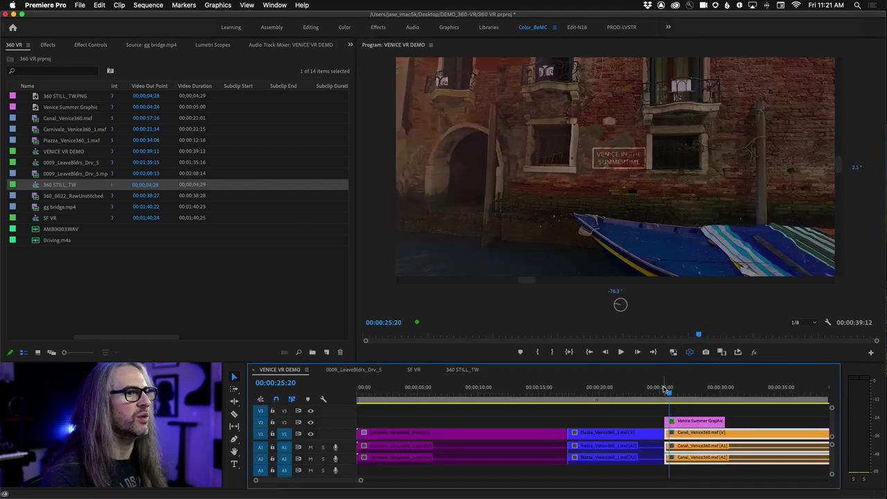
- Move the playhead back to 00:00:13:22 and show Carnivale_Venice360_1's Effect Controls
{"action": "left_click_drag", "start_coordinate": [668, 390], "coordinate": [526, 388]}
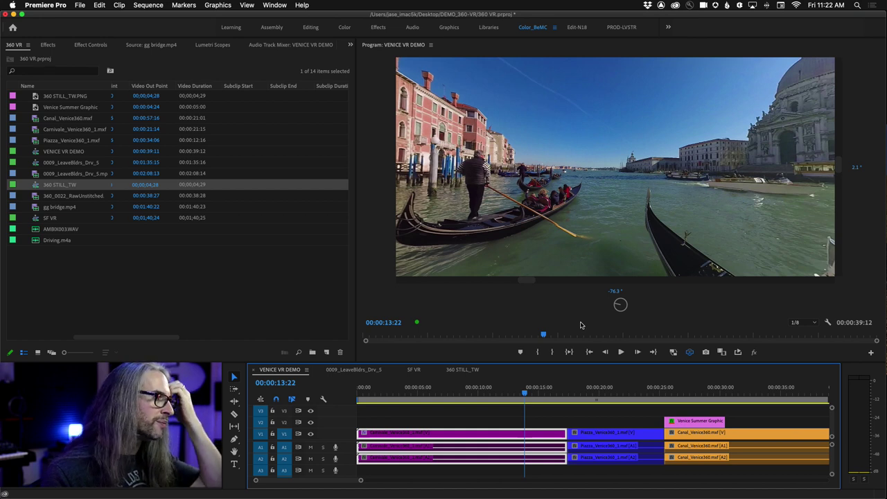
{"action": "left_click", "coordinate": [88, 45]}
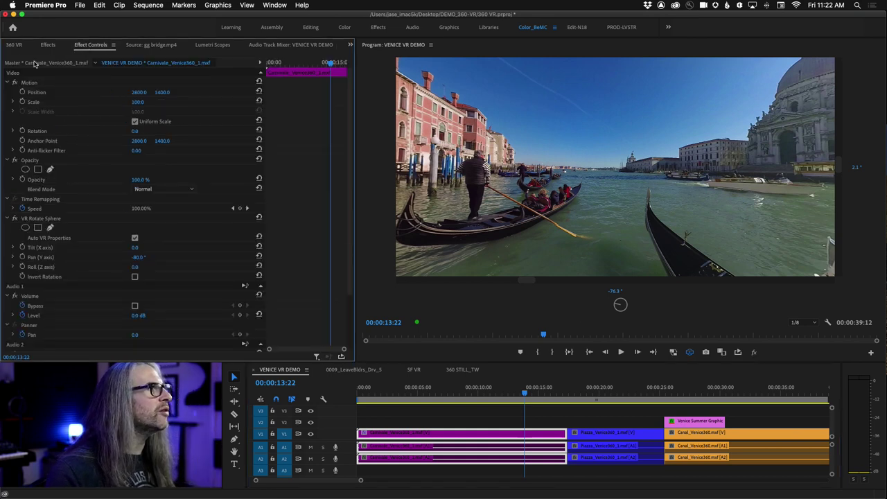
- Show the Effects panel listing the Immersive Video VR transitions
{"action": "left_click", "coordinate": [47, 45]}
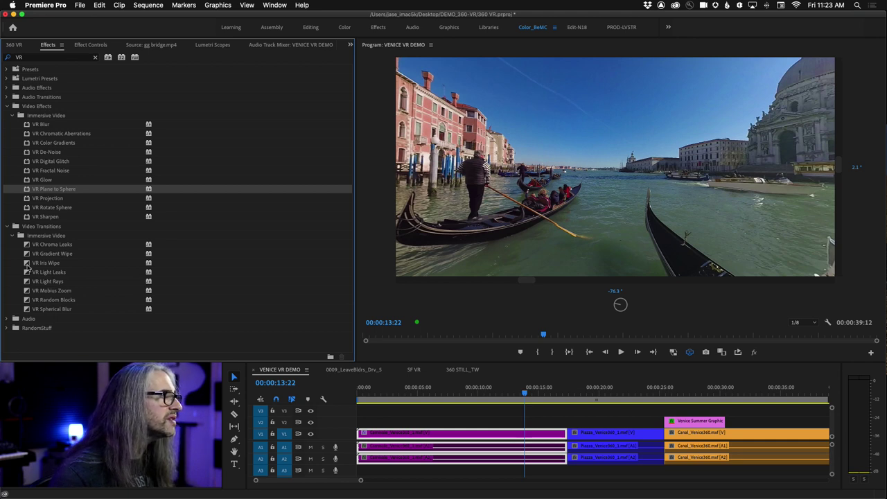
- Place the VR Light Leaks transition on the V1 cut between Carnivale and Piazza
{"action": "left_click", "coordinate": [28, 273]}
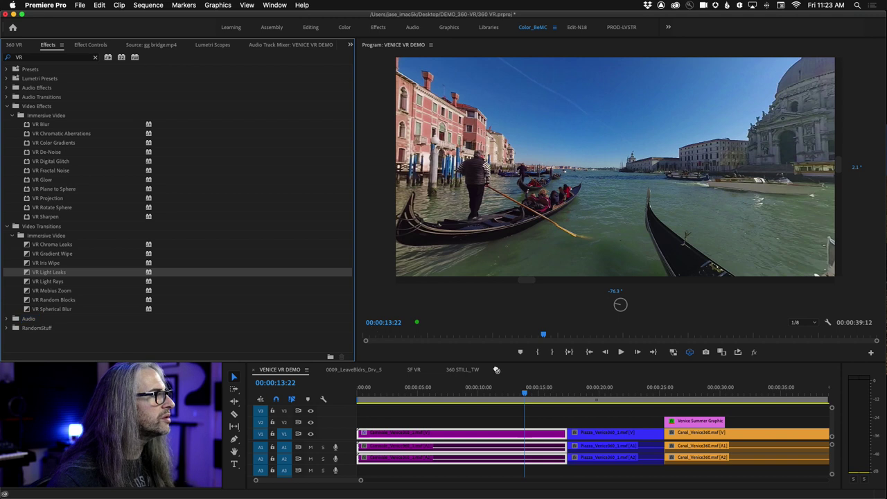
{"action": "left_click_drag", "start_coordinate": [549, 407], "coordinate": [570, 435]}
{"action": "left_click", "coordinate": [518, 395]}
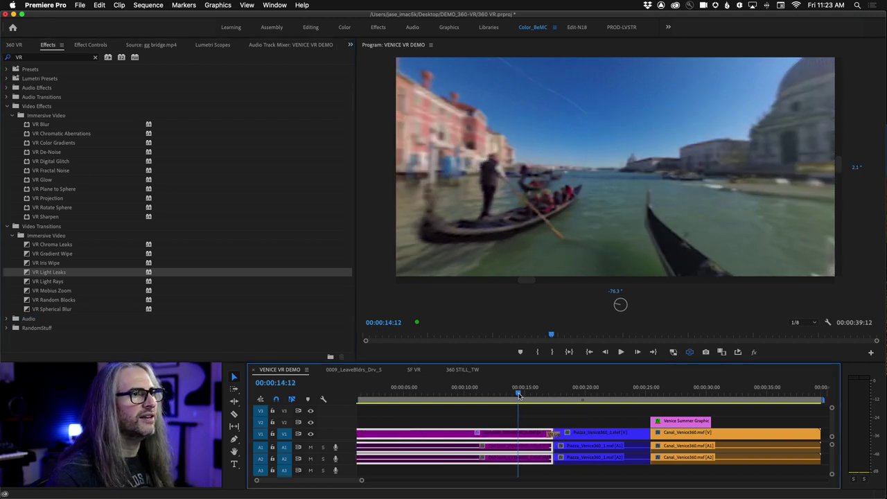
- Scrub and play back the new transition, and expand the V1 track
{"action": "left_click_drag", "start_coordinate": [518, 395], "coordinate": [543, 396]}
{"action": "key", "text": "space"}
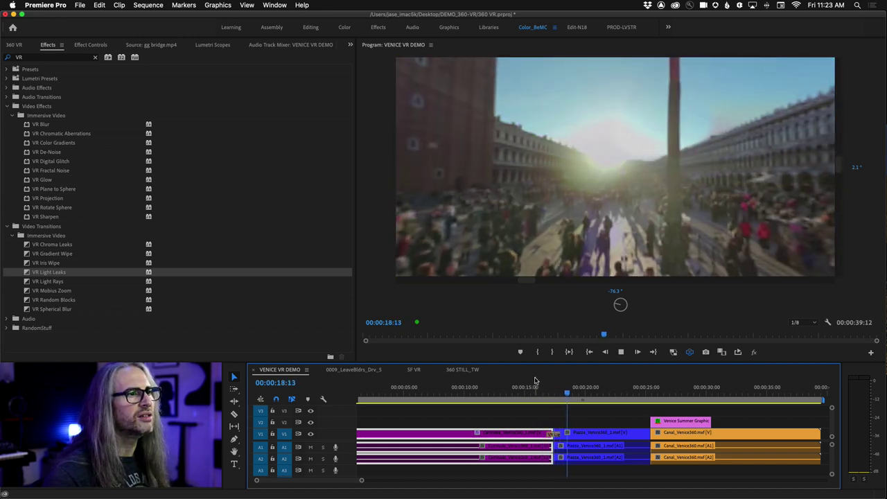
{"action": "left_click", "coordinate": [541, 393]}
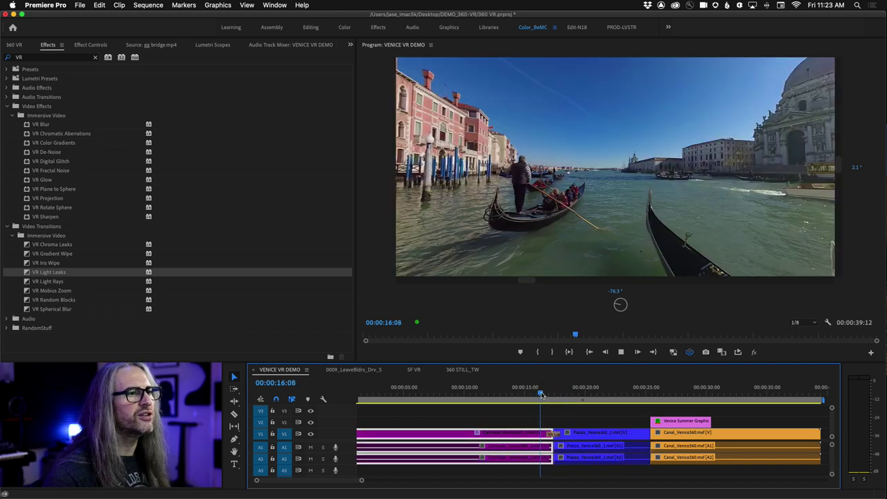
{"action": "double_click", "coordinate": [344, 430]}
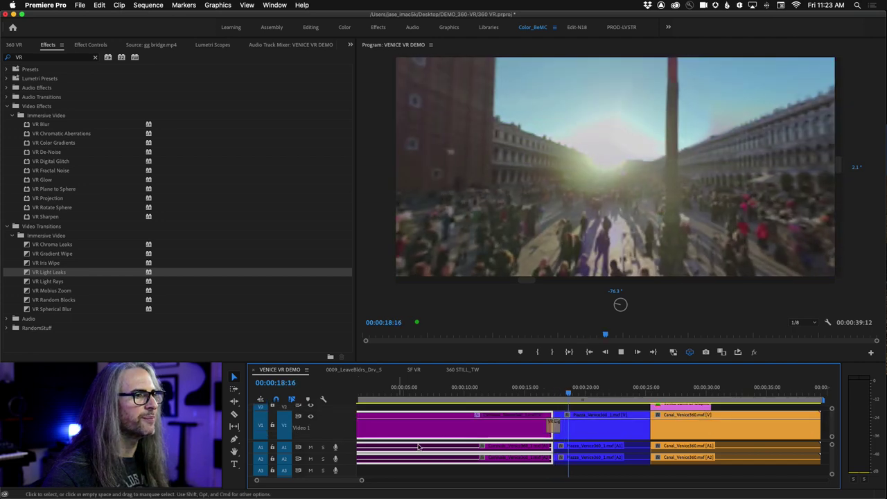
{"action": "key", "text": "space"}
- Extend VR Light Leaks to about 00:00:05:09 and show the sequence as a flat 360 frame
{"action": "left_click_drag", "start_coordinate": [547, 422], "coordinate": [525, 424]}
{"action": "left_click", "coordinate": [551, 393]}
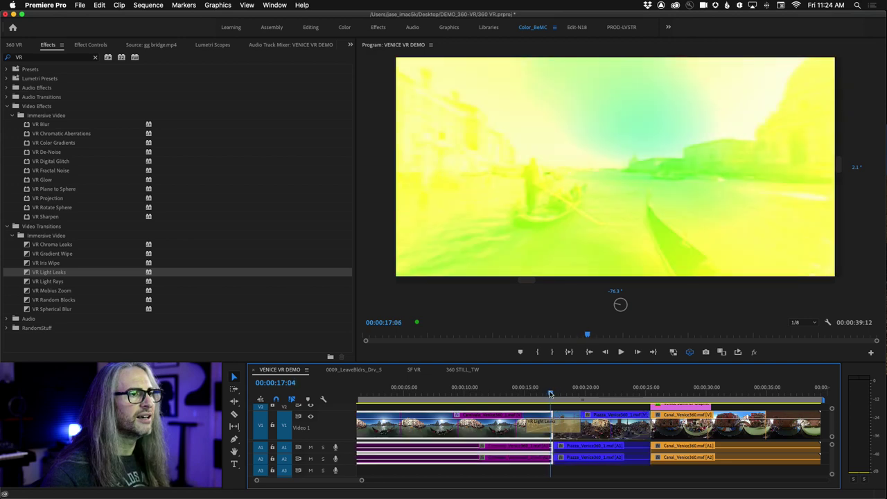
{"action": "left_click_drag", "start_coordinate": [551, 393], "coordinate": [509, 394]}
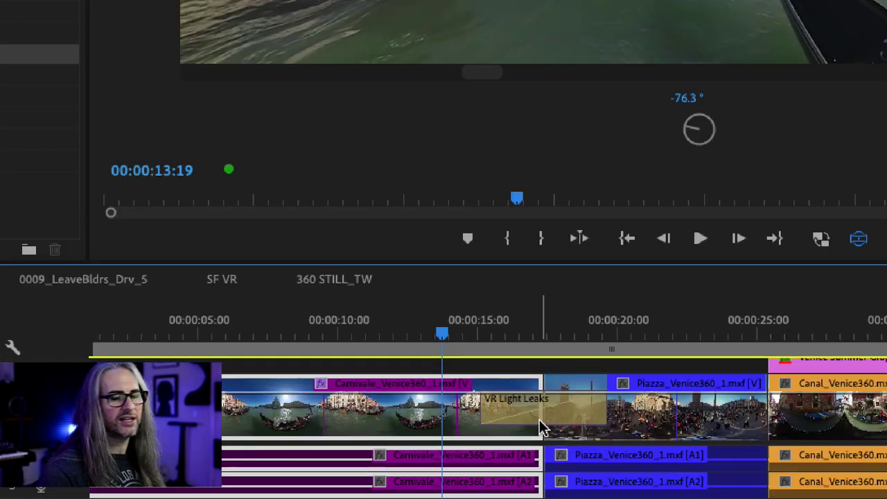
{"action": "left_click", "coordinate": [533, 421]}
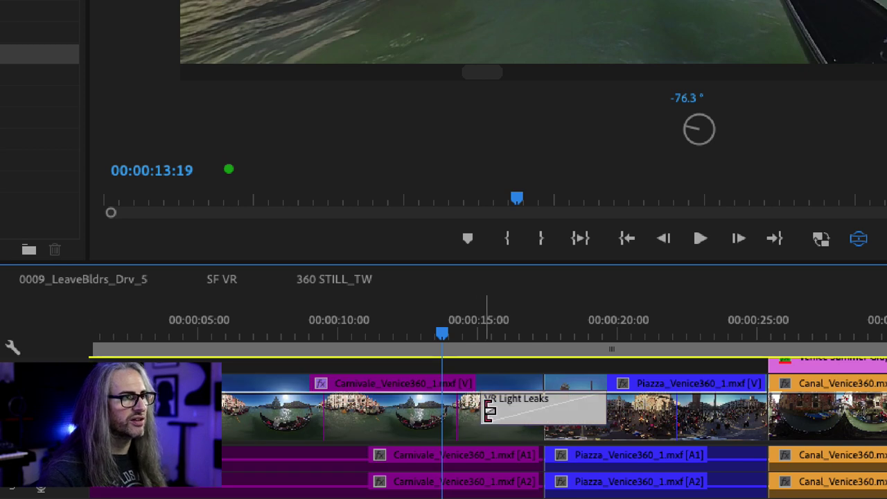
{"action": "left_click_drag", "start_coordinate": [489, 410], "coordinate": [536, 393]}
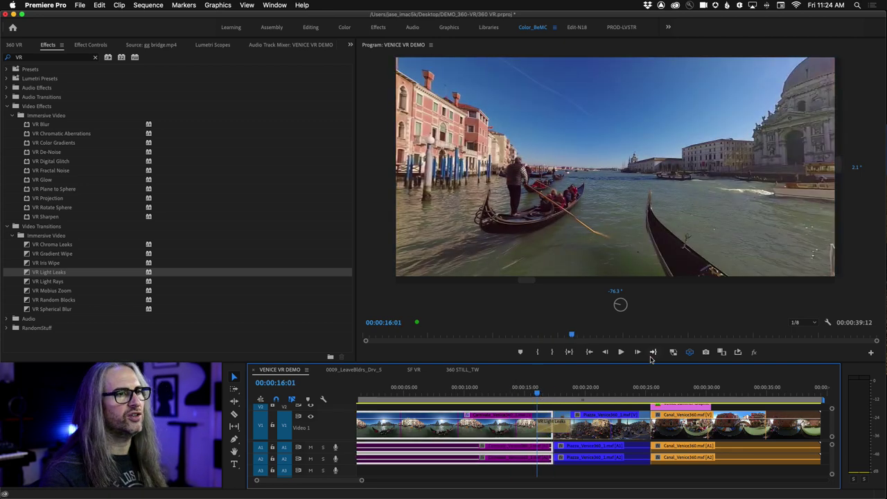
{"action": "left_click", "coordinate": [689, 352]}
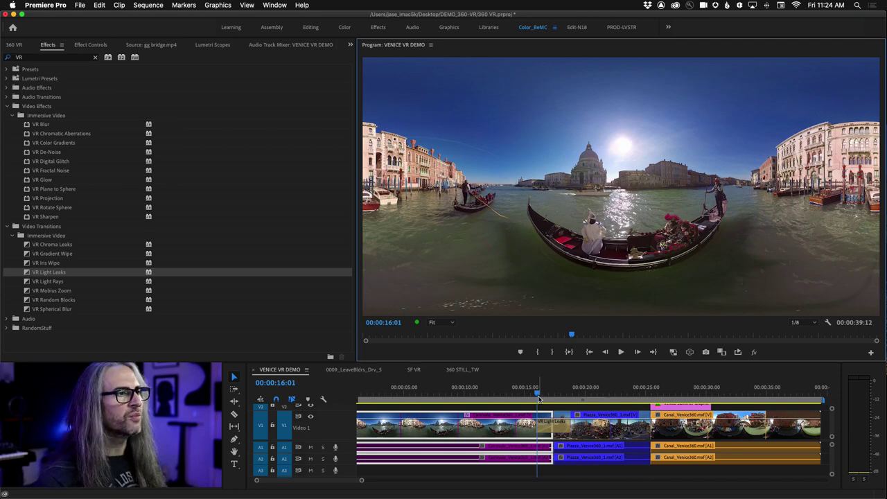
{"action": "mouse_move", "coordinate": [538, 398]}
{"action": "left_mouse_down"}
{"action": "mouse_move", "coordinate": [581, 392]}
{"action": "mouse_move", "coordinate": [537, 394]}
{"action": "left_mouse_up"}
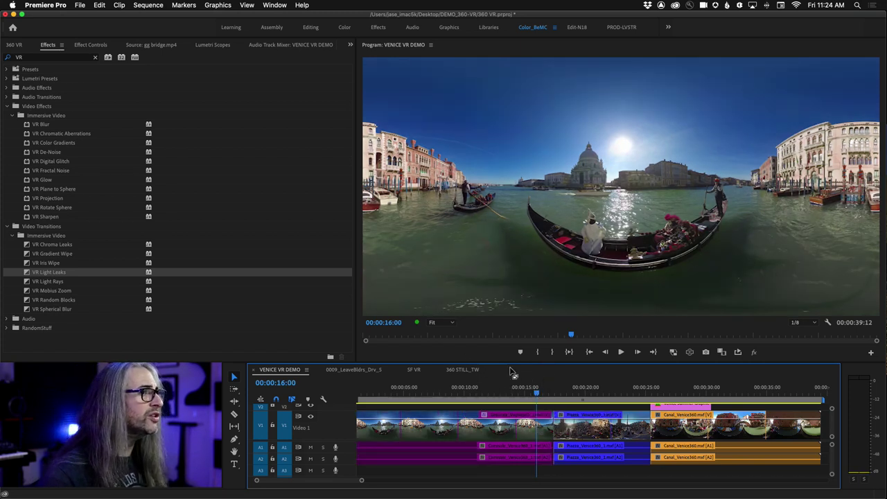
- Search effects for 'blur' and apply Gaussian Blur with Blurriness 47 to the Piazza clip
{"action": "double_click", "coordinate": [57, 56]}
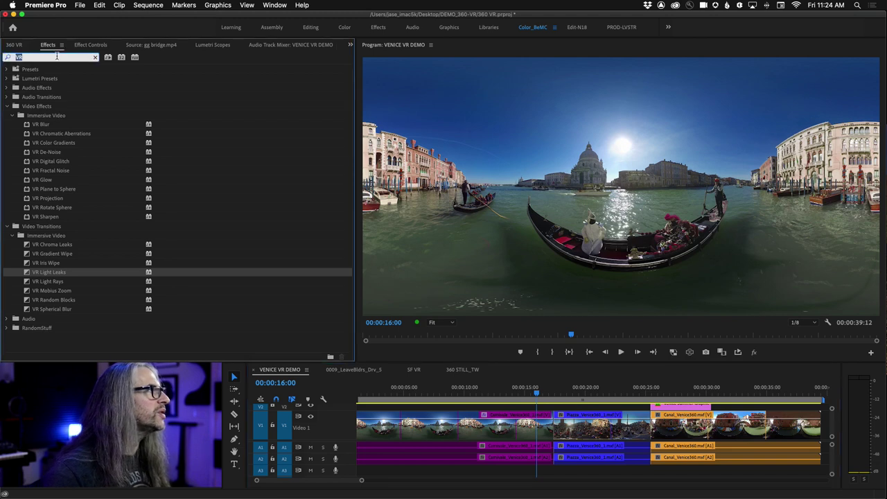
{"action": "type", "text": "blur"}
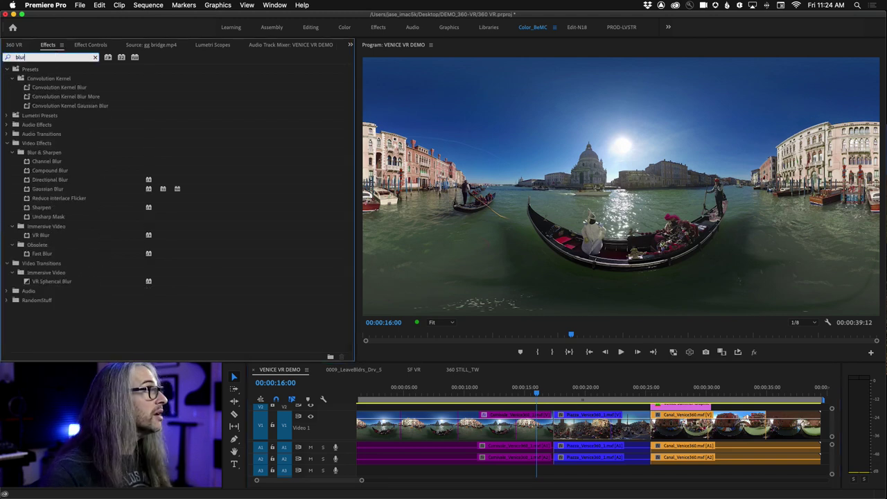
{"action": "left_click_drag", "start_coordinate": [26, 189], "coordinate": [390, 300]}
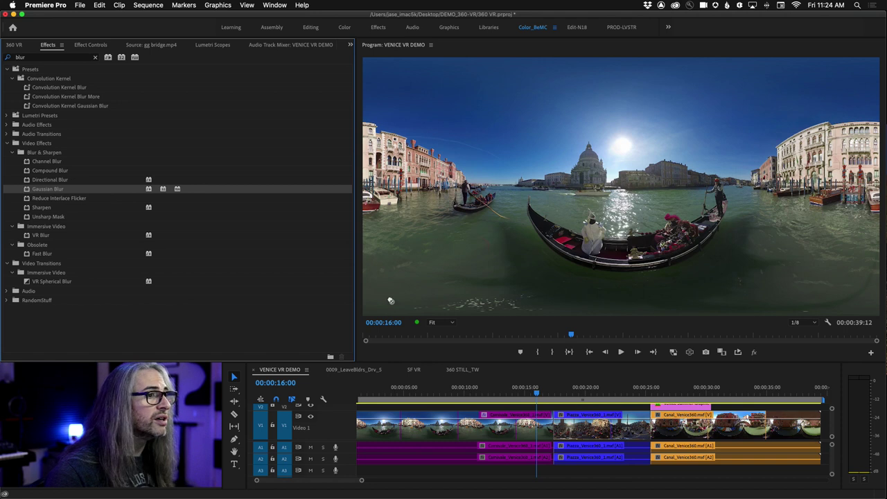
{"action": "left_click_drag", "start_coordinate": [532, 395], "coordinate": [555, 430]}
{"action": "left_click_drag", "start_coordinate": [539, 393], "coordinate": [589, 401]}
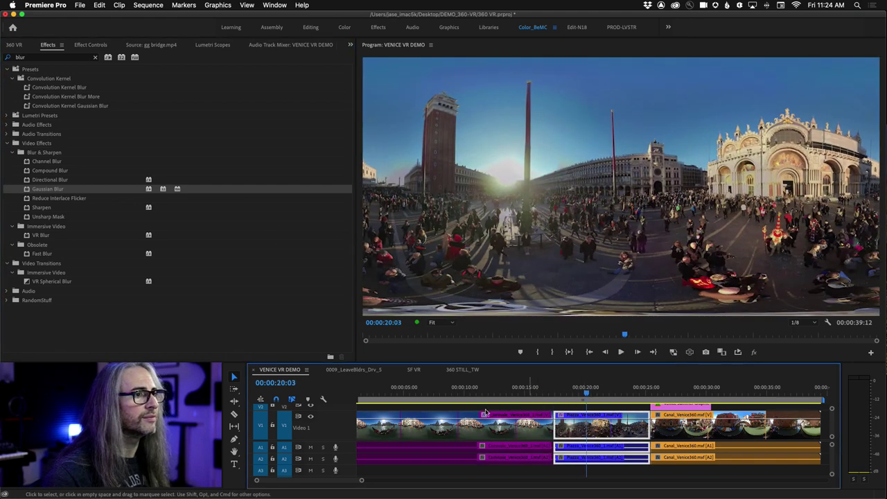
{"action": "left_click", "coordinate": [97, 45]}
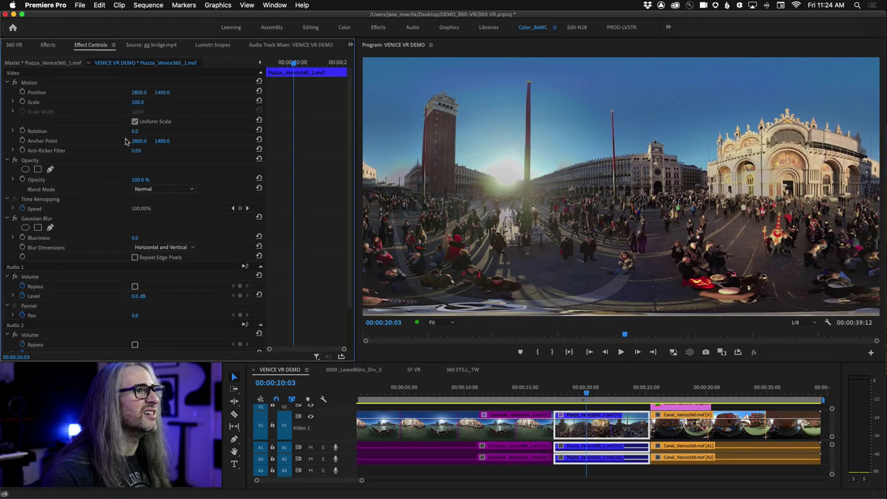
{"action": "left_click", "coordinate": [134, 238]}
{"action": "key", "text": "Return"}
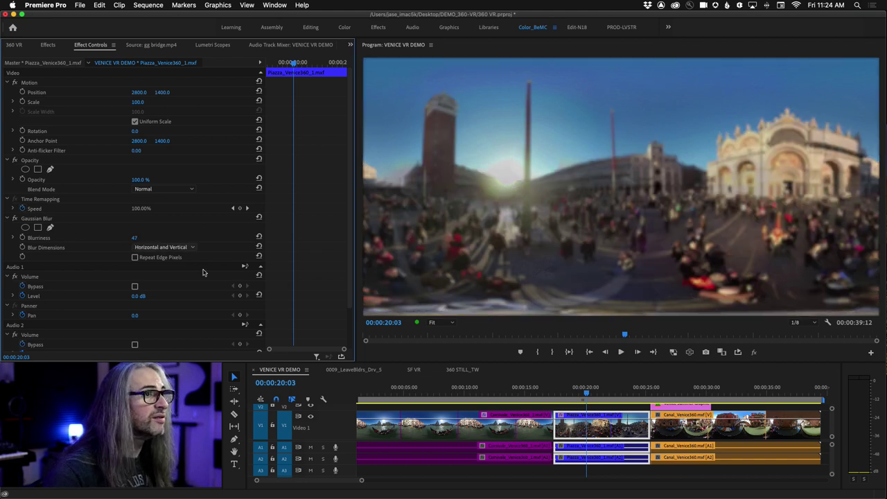
{"action": "left_click", "coordinate": [617, 263]}
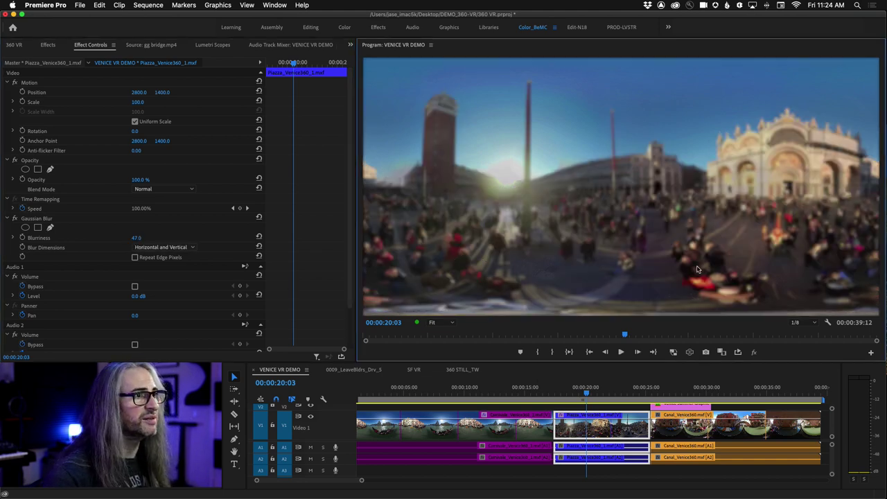
- Pan and tilt the VR view toward the basilica and crowd to inspect the blur seam
{"action": "left_click", "coordinate": [690, 352]}
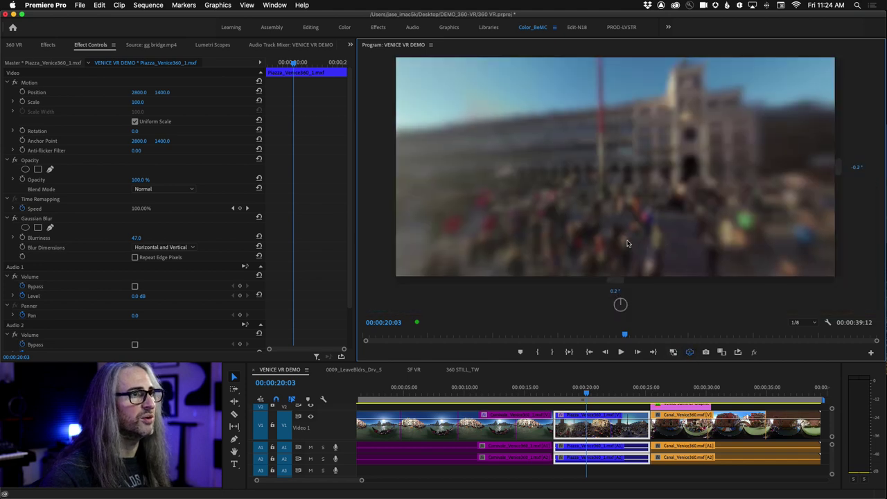
{"action": "left_click_drag", "start_coordinate": [625, 242], "coordinate": [495, 199]}
{"action": "left_click_drag", "start_coordinate": [603, 123], "coordinate": [612, 79]}
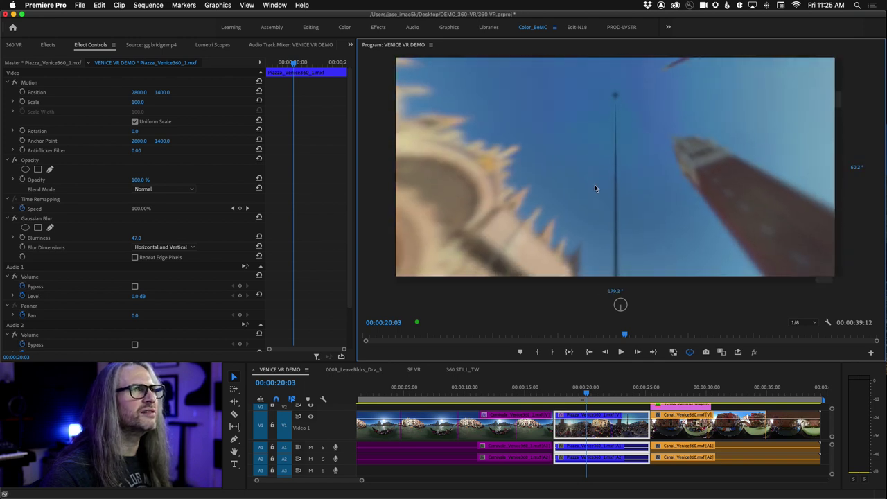
{"action": "left_click_drag", "start_coordinate": [582, 217], "coordinate": [609, 73]}
{"action": "left_click", "coordinate": [689, 352]}
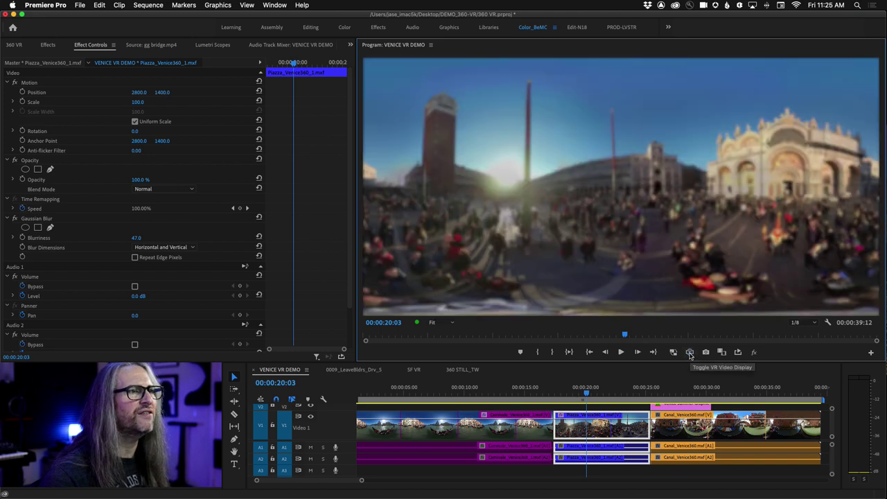
{"action": "left_click", "coordinate": [689, 352]}
{"action": "left_click_drag", "start_coordinate": [624, 208], "coordinate": [150, 232]}
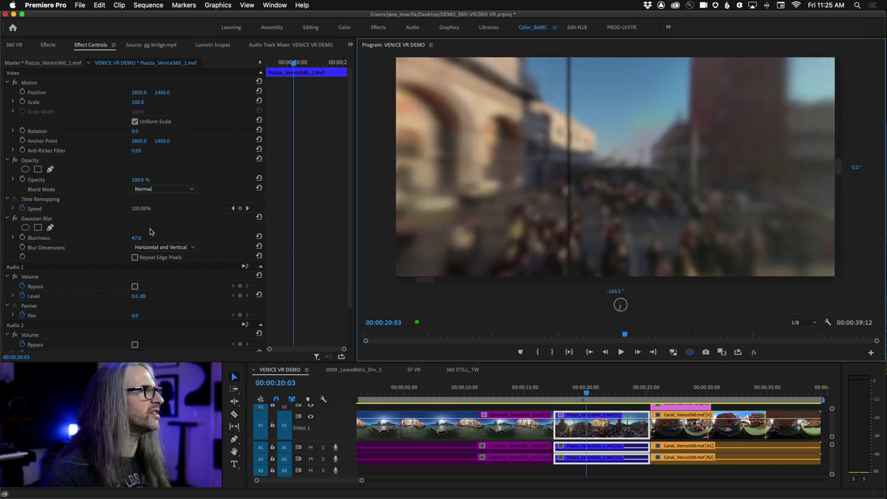
- Toggle the Gaussian Blur on and off to compare, leaving it disabled
{"action": "left_click", "coordinate": [16, 218]}
{"action": "left_click", "coordinate": [16, 218]}
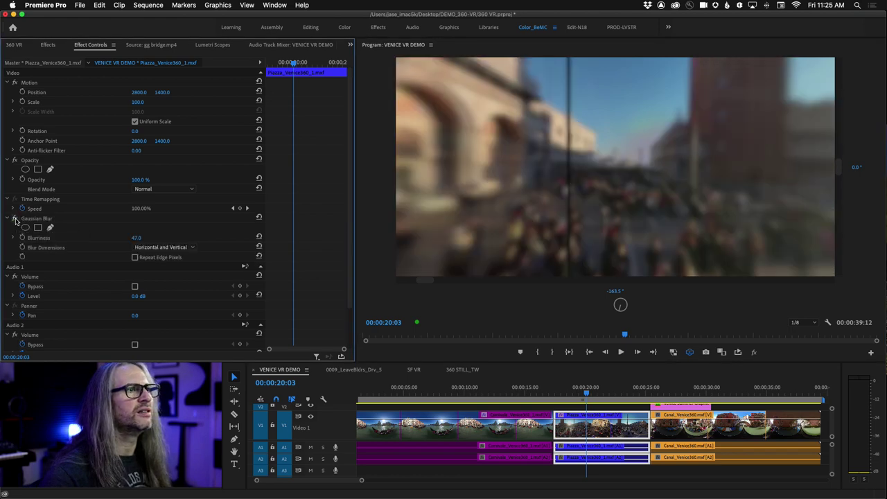
{"action": "left_click", "coordinate": [16, 219]}
{"action": "left_click", "coordinate": [15, 218]}
{"action": "left_click", "coordinate": [15, 218]}
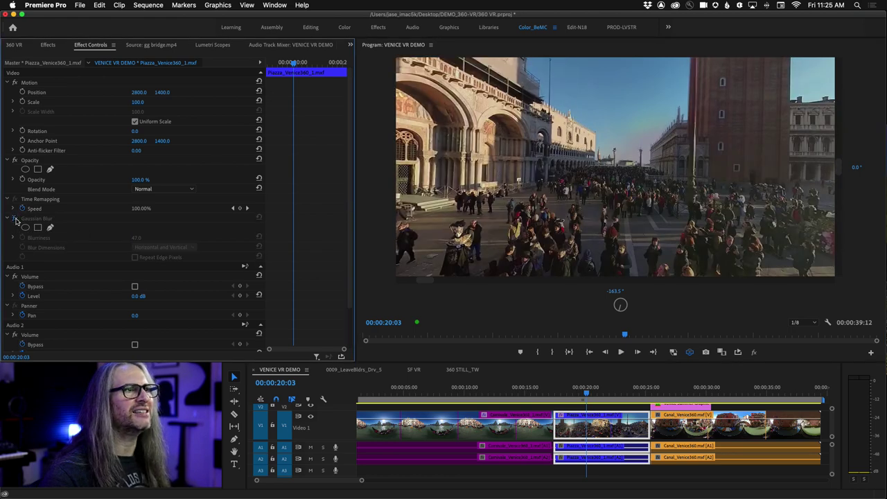
{"action": "left_click", "coordinate": [16, 218]}
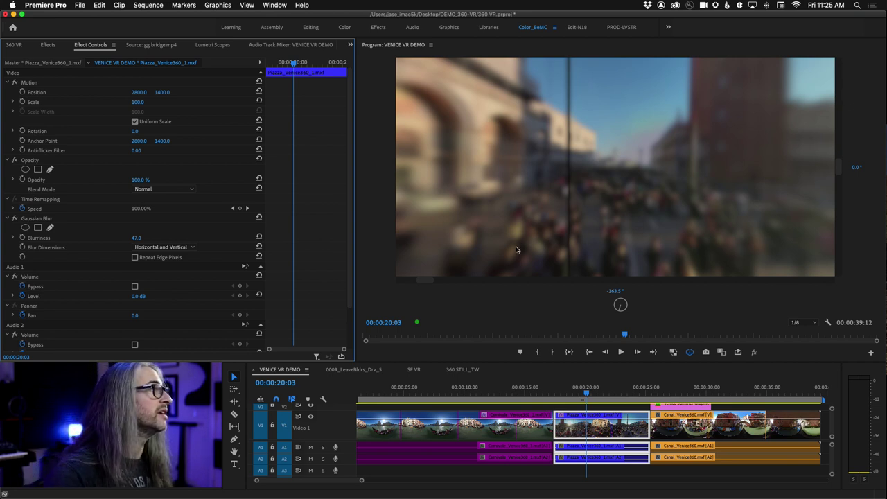
{"action": "left_click", "coordinate": [15, 219]}
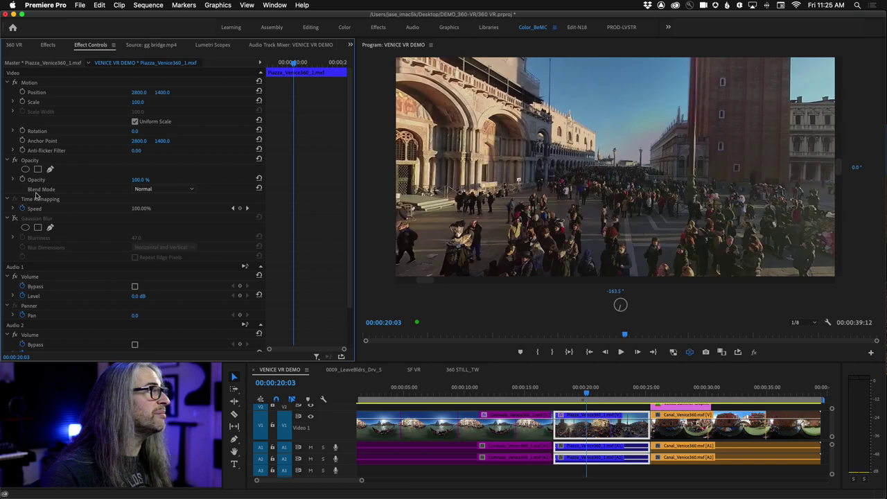
{"action": "left_click", "coordinate": [47, 45]}
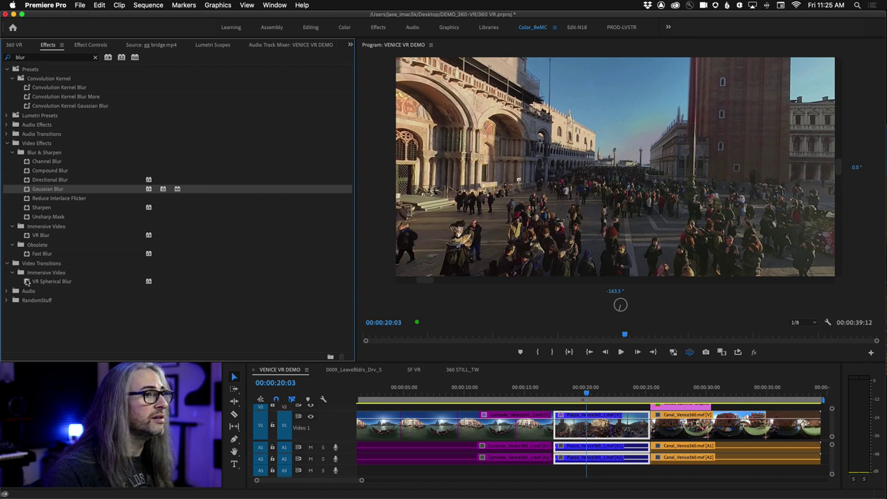
- Try VR Spherical Blur on the timeline, scrub to 00:00:19:05, and search effects for 'VR'
{"action": "left_click", "coordinate": [26, 281]}
{"action": "left_click_drag", "start_coordinate": [443, 357], "coordinate": [594, 429]}
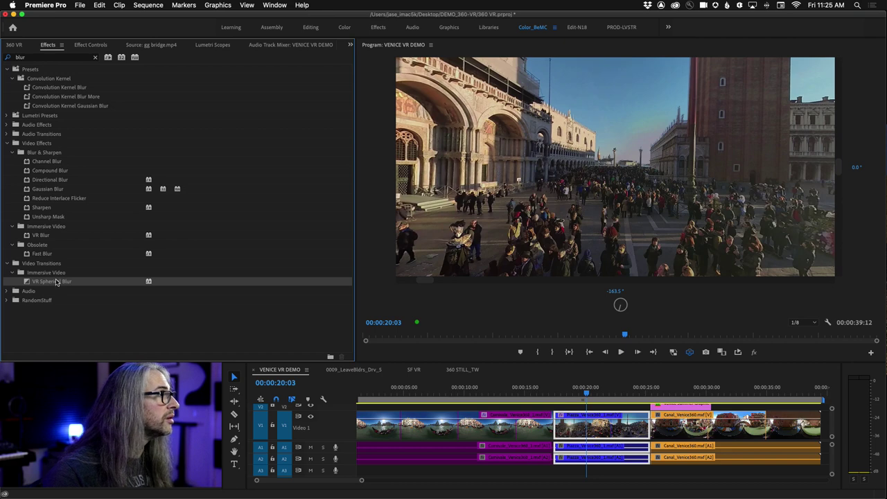
{"action": "left_click", "coordinate": [557, 395]}
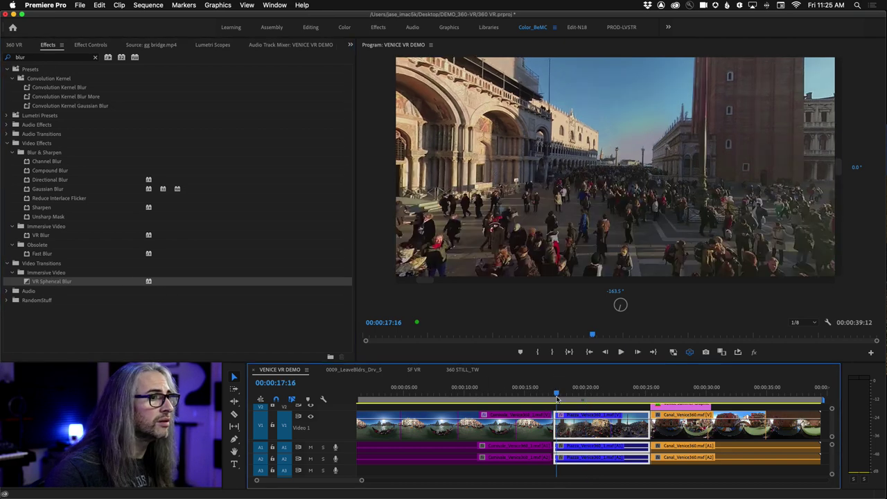
{"action": "left_click_drag", "start_coordinate": [564, 395], "coordinate": [574, 394]}
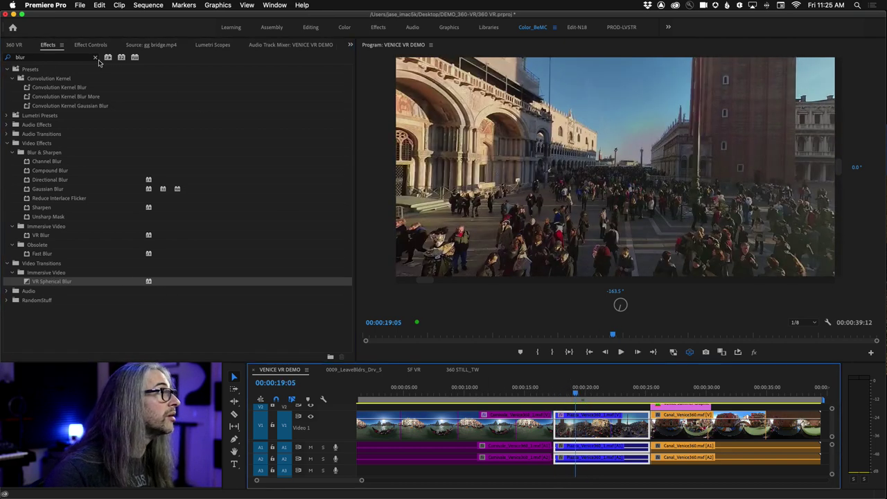
{"action": "left_click", "coordinate": [95, 58]}
{"action": "left_click", "coordinate": [52, 59]}
{"action": "type", "text": "VR"}
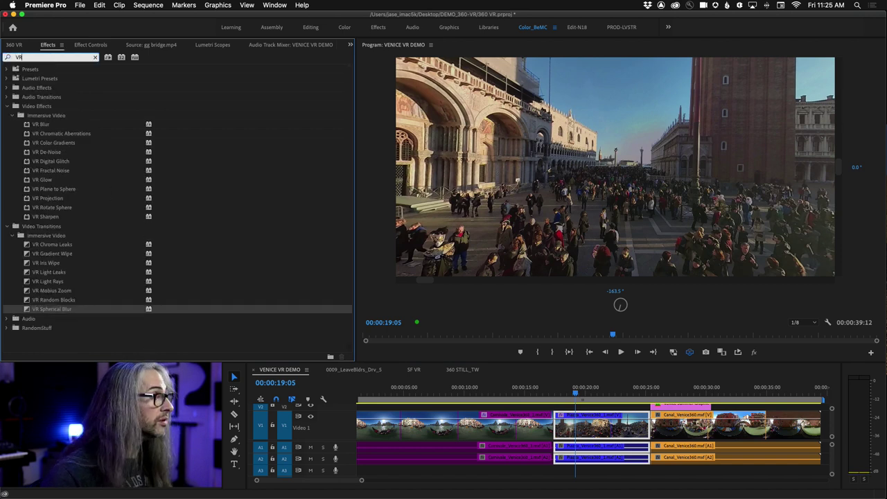
{"action": "left_click", "coordinate": [28, 310]}
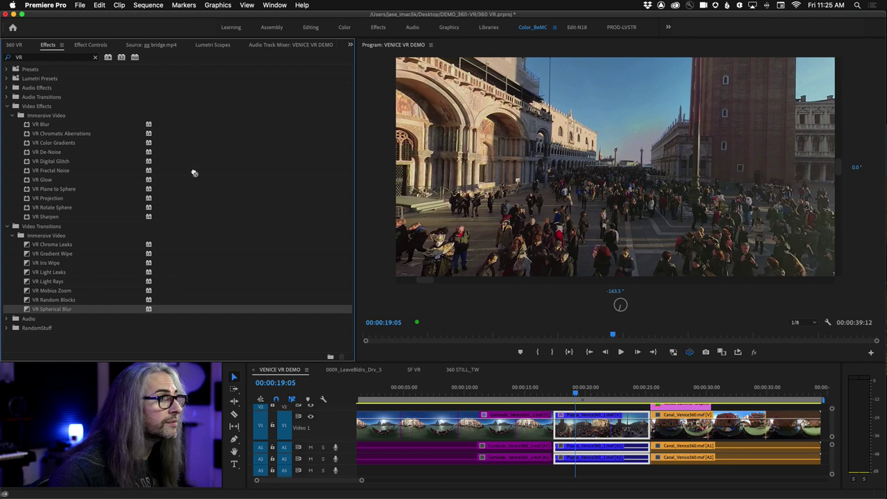
- Delete the Gaussian Blur from Piazza_Venice360_1's Effect Controls
{"action": "left_click", "coordinate": [90, 45]}
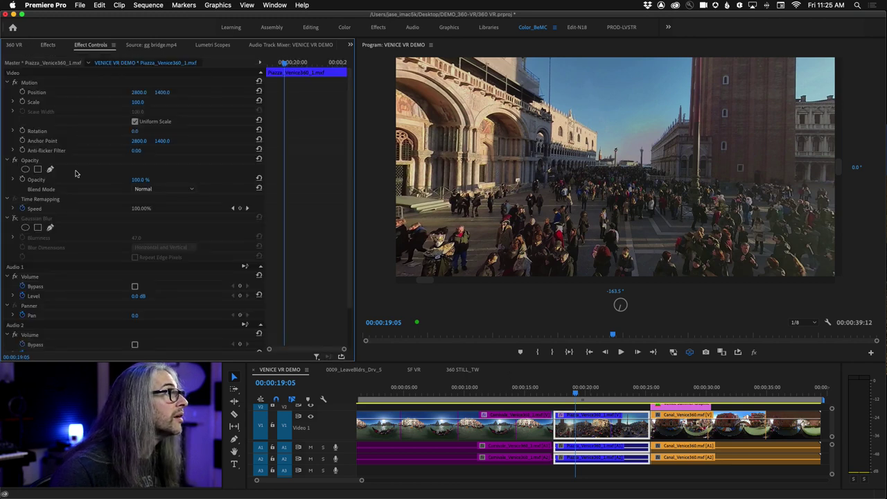
{"action": "left_click", "coordinate": [30, 219]}
{"action": "key", "text": "Delete"}
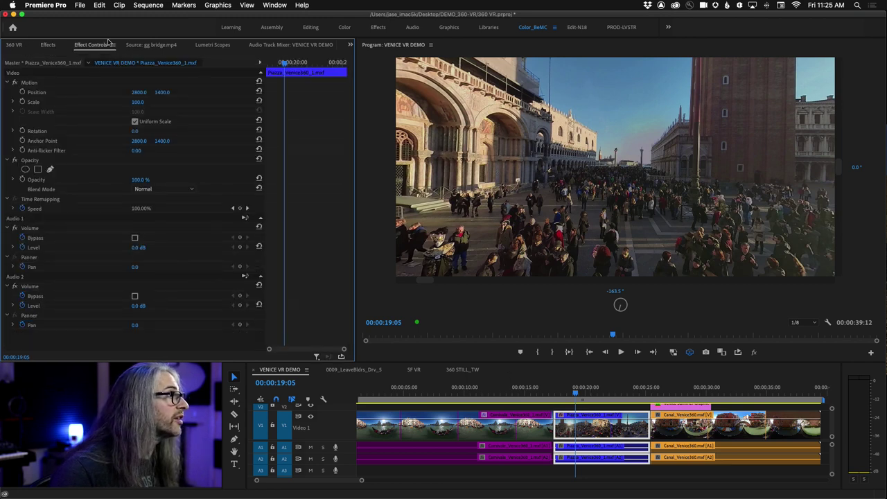
- Drag VR Blur from Immersive Video effects onto Piazza_Venice360_1, leaving Blurriness at 0
{"action": "left_click", "coordinate": [48, 45]}
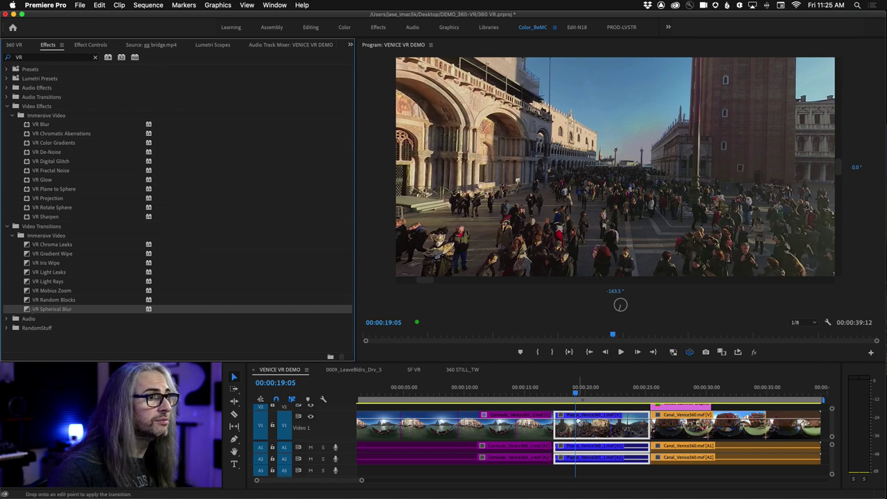
{"action": "left_click", "coordinate": [549, 392]}
{"action": "left_click", "coordinate": [672, 352]}
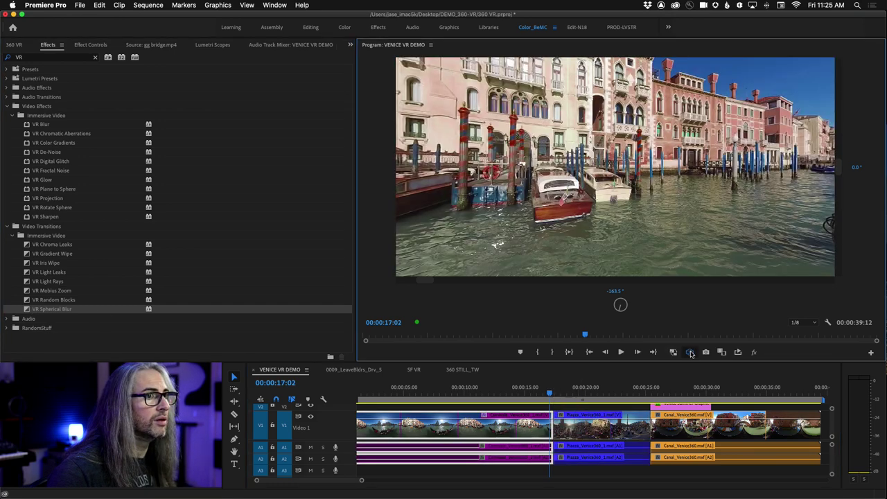
{"action": "left_click", "coordinate": [26, 309]}
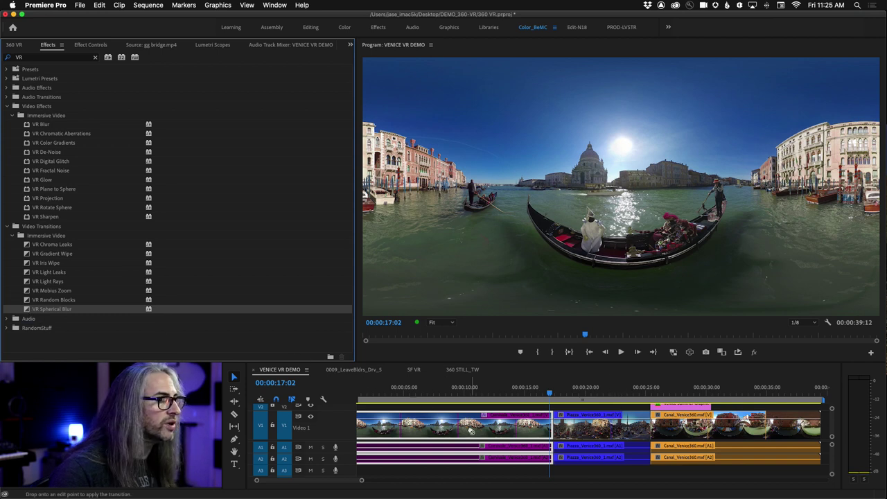
{"action": "left_click", "coordinate": [38, 254]}
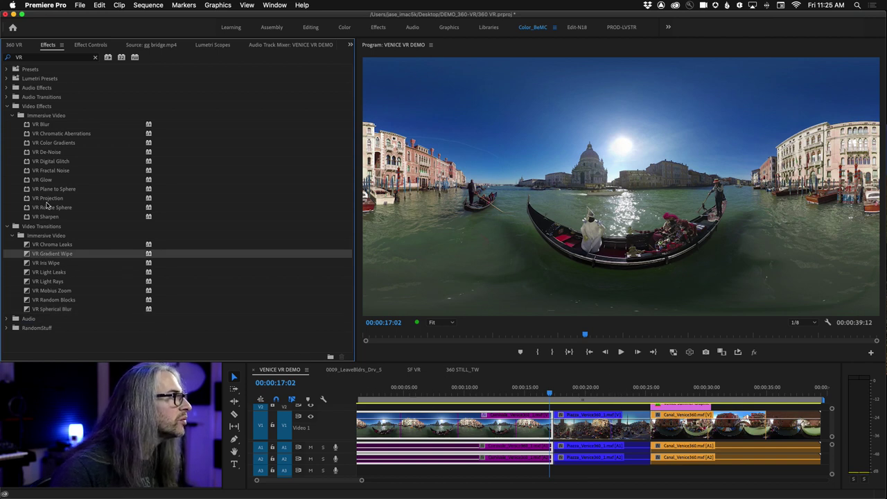
{"action": "left_click", "coordinate": [27, 125]}
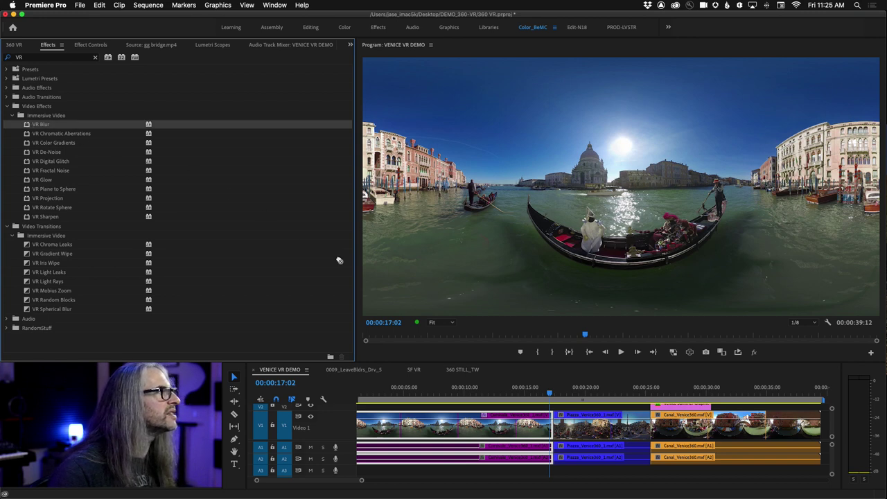
{"action": "left_click_drag", "start_coordinate": [339, 261], "coordinate": [593, 430]}
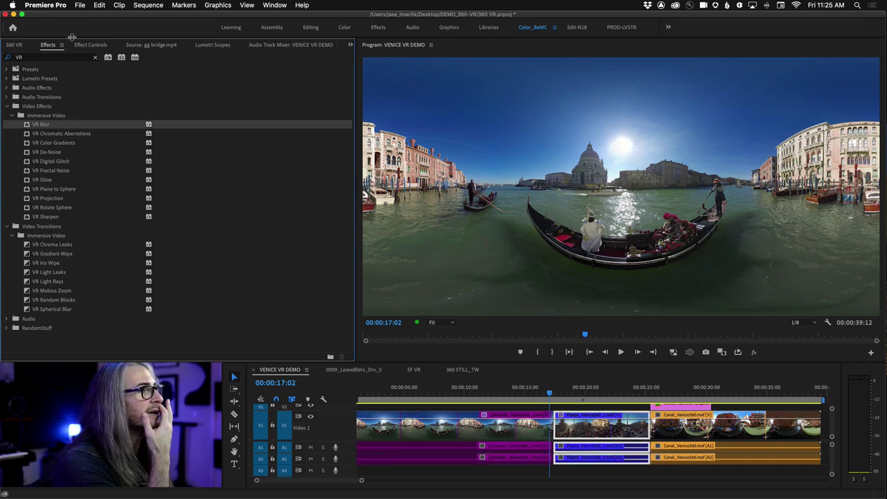
{"action": "left_click", "coordinate": [91, 44]}
- At 00:00:20:01 in the piazza clip, set VR Blur Blurriness to 47
{"action": "left_click", "coordinate": [582, 393]}
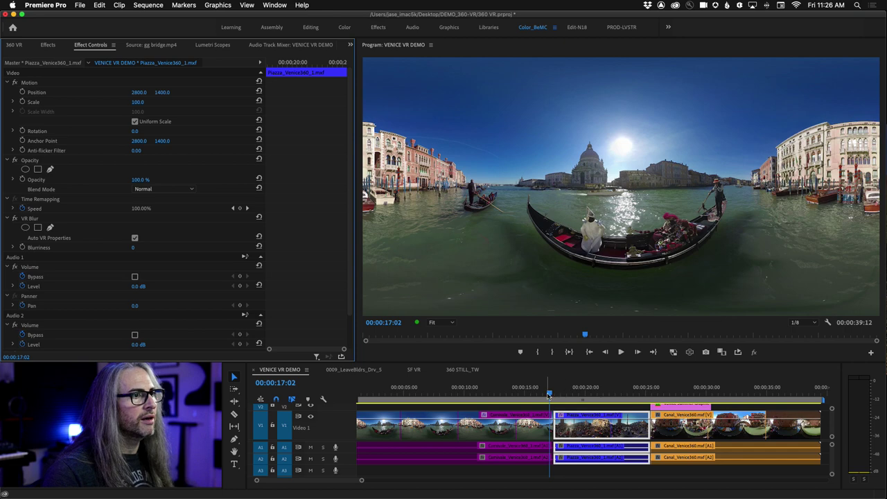
{"action": "left_click", "coordinate": [133, 248]}
{"action": "type", "text": "47"}
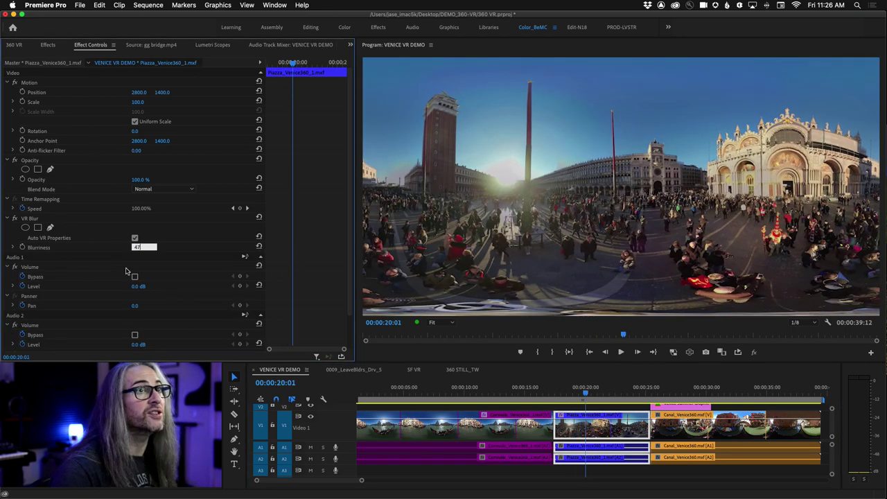
{"action": "key", "text": "Return"}
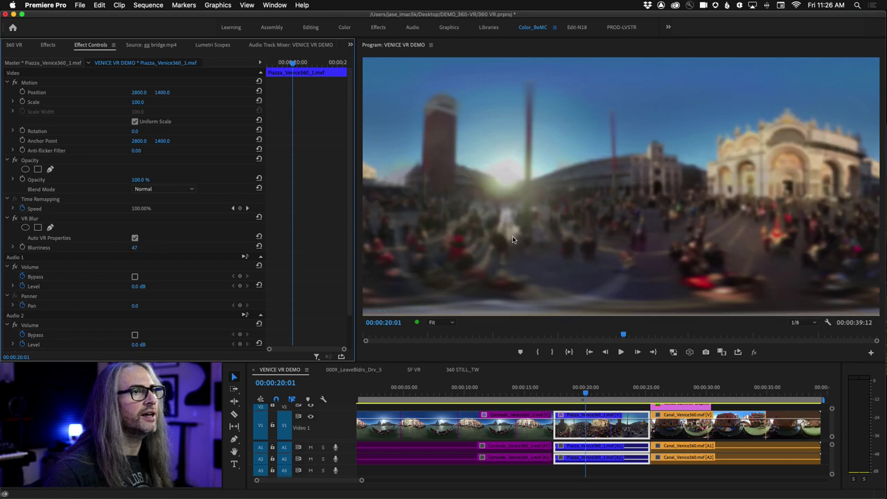
- Switch to the VR view and look around the piazza, tower and sky for seams
{"action": "left_click", "coordinate": [689, 352]}
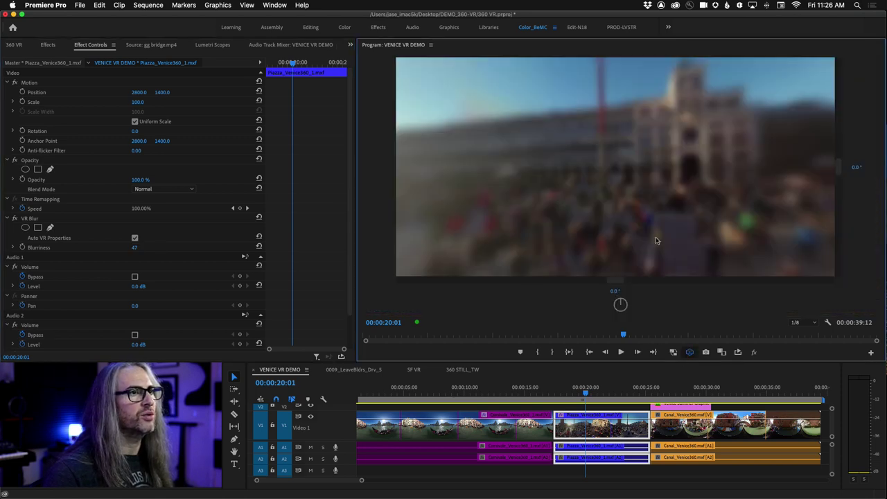
{"action": "left_click_drag", "start_coordinate": [604, 215], "coordinate": [545, 225]}
{"action": "left_click_drag", "start_coordinate": [486, 242], "coordinate": [648, 194]}
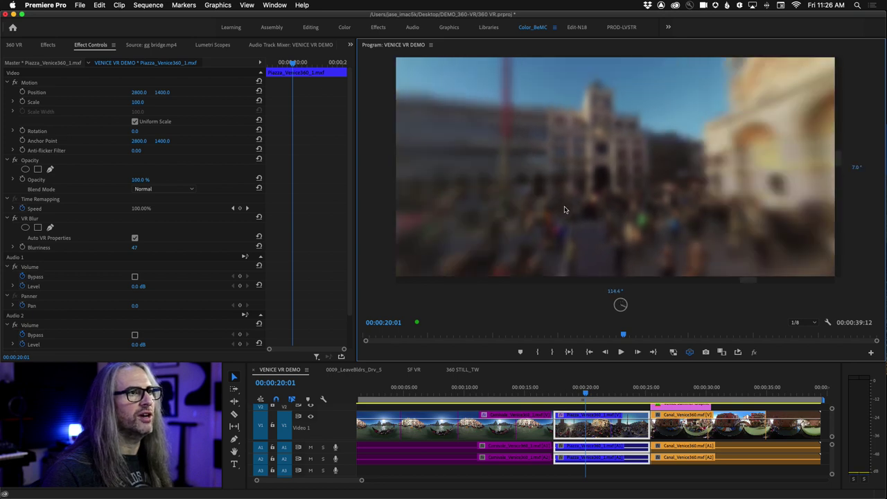
{"action": "left_click_drag", "start_coordinate": [590, 230], "coordinate": [624, 198]}
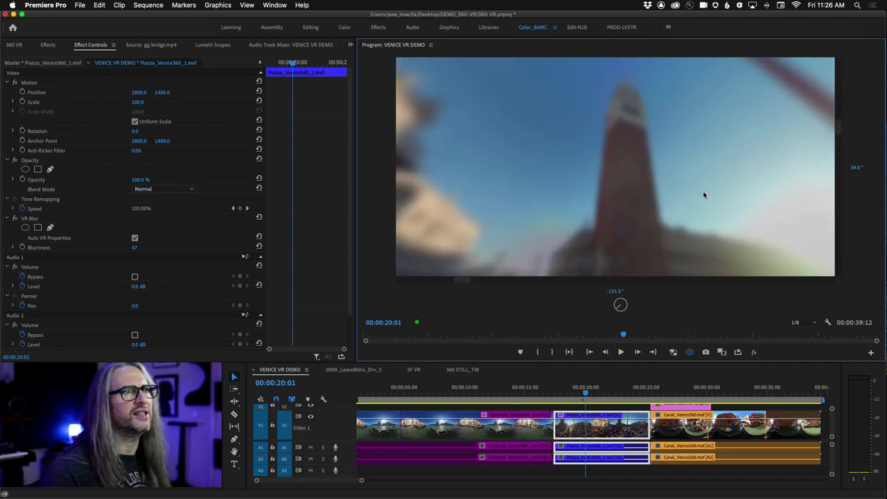
{"action": "left_click_drag", "start_coordinate": [704, 194], "coordinate": [661, 194]}
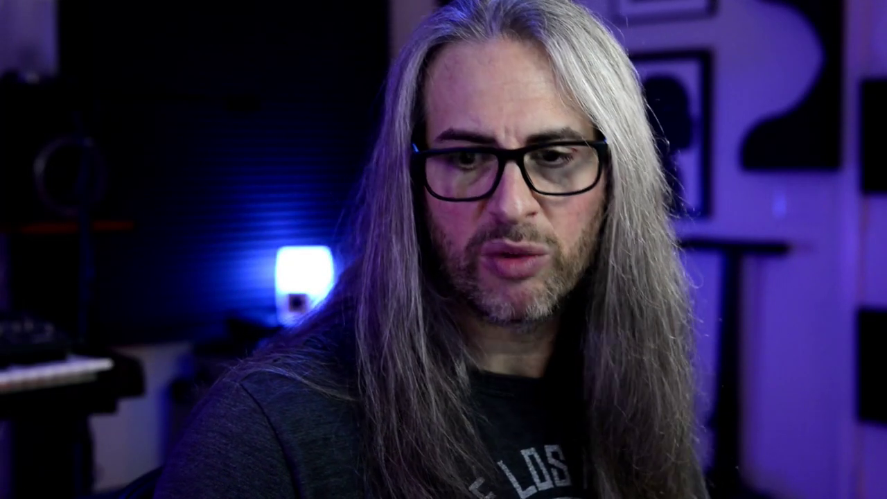